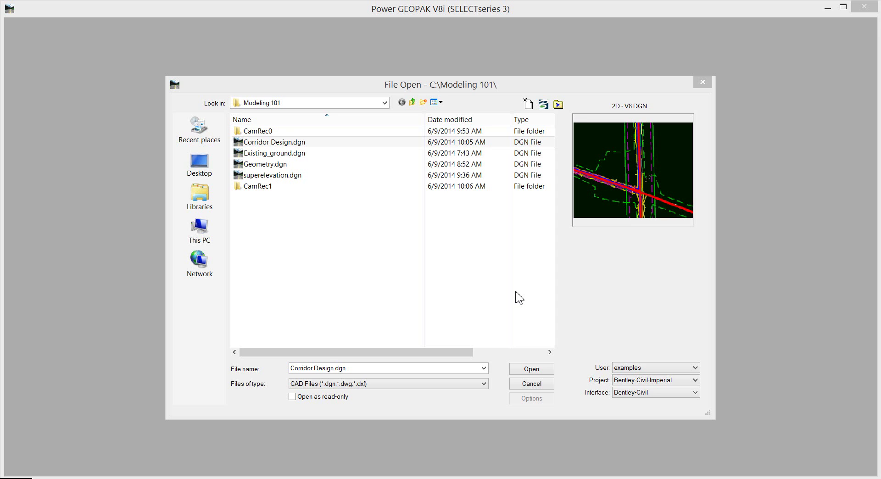
- Start a new design file and browse for its seed file from the Bentley-Civil-Imperial folder
click(528, 104)
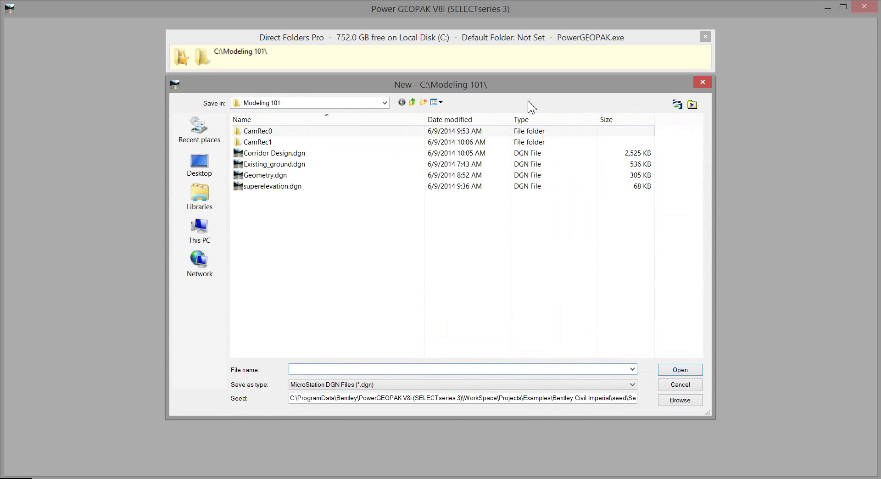
click(666, 401)
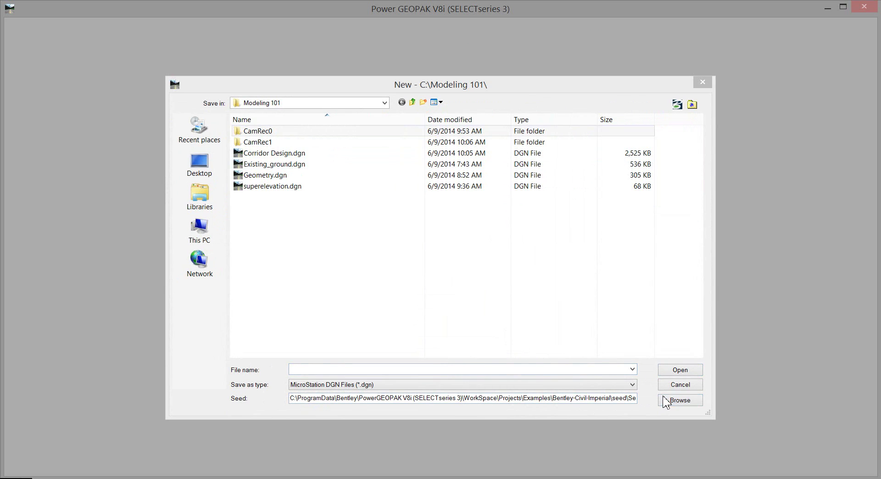
click(413, 102)
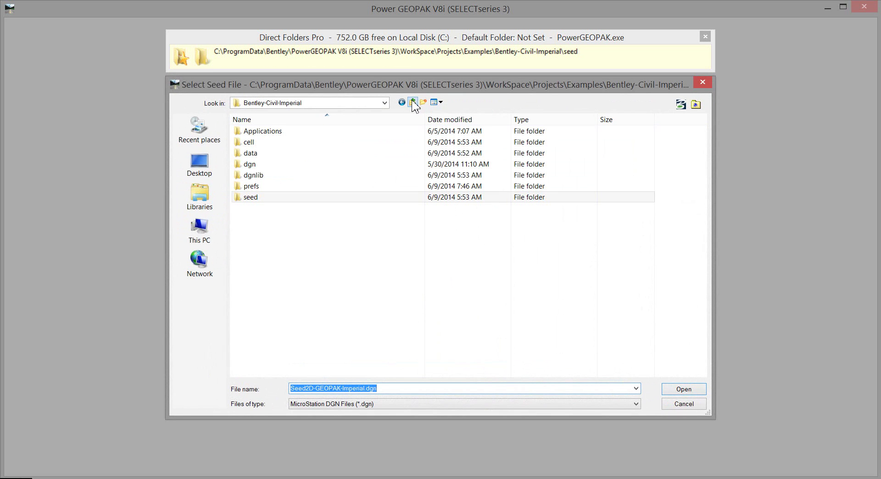
double_click(254, 144)
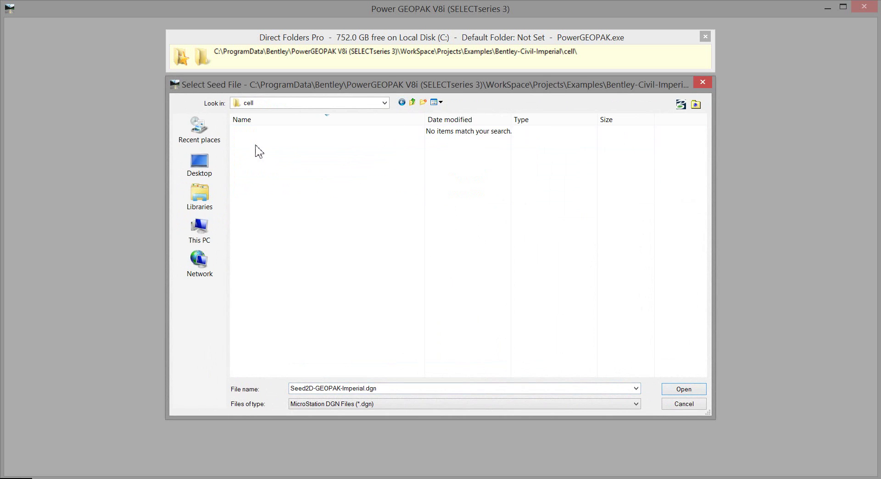
click(412, 102)
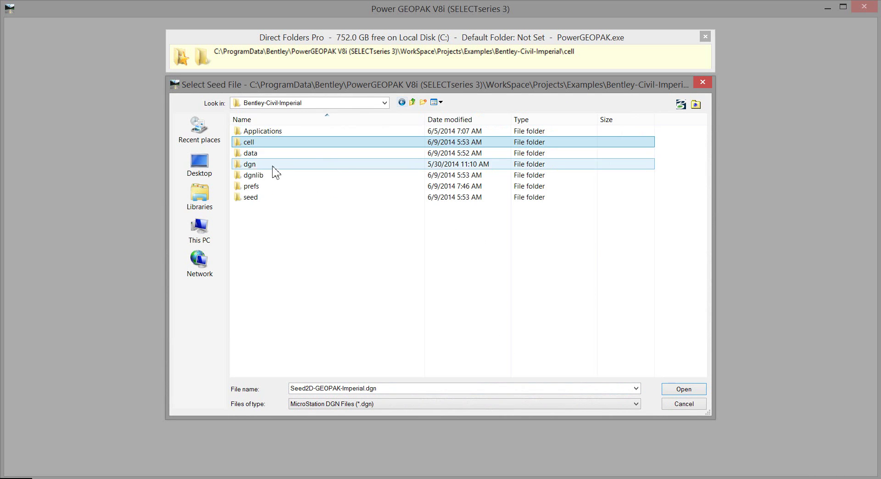
double_click(255, 154)
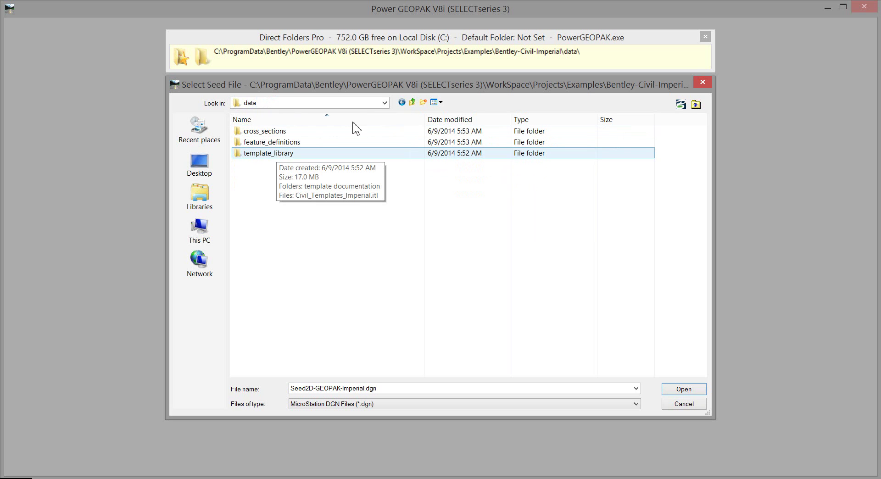
click(412, 102)
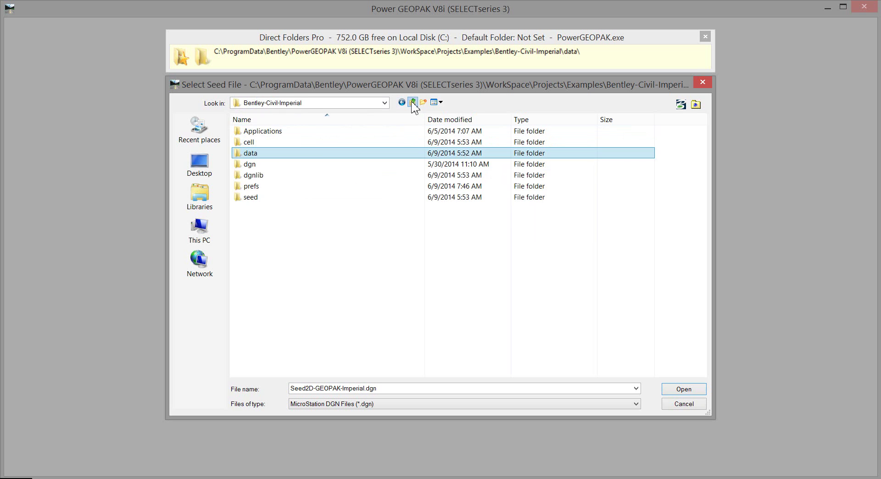
- Choose Seed Civil Cell Imperial.dgn from the Civil_Cells folder inside dgnlib as the seed file
double_click(262, 176)
double_click(269, 135)
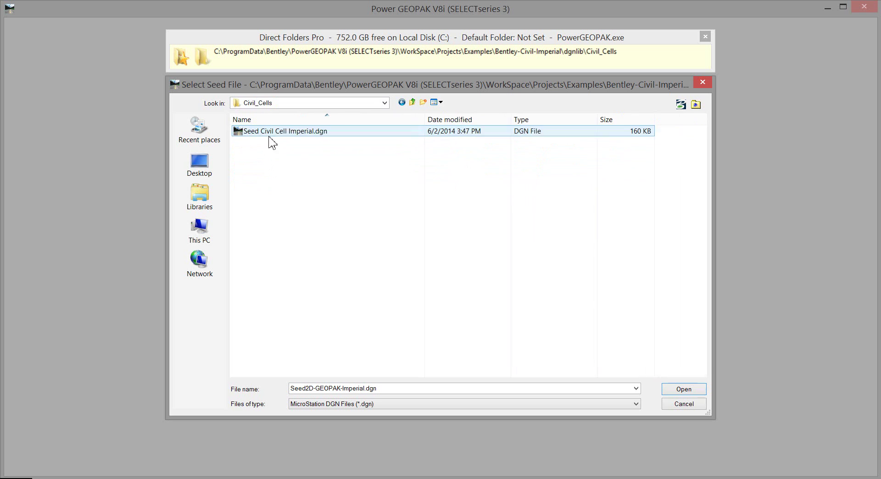
double_click(301, 133)
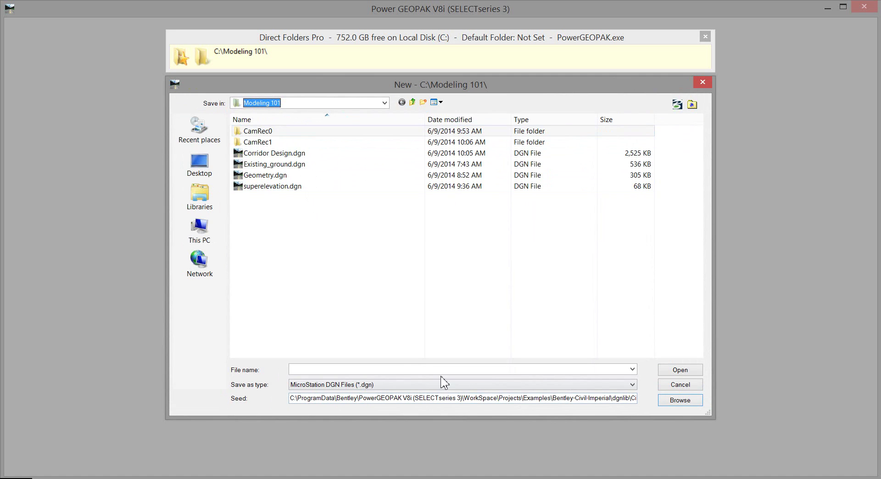
- Create the new design file as Civil Cell Demo in the Modeling 101 folder and open it
click(405, 368)
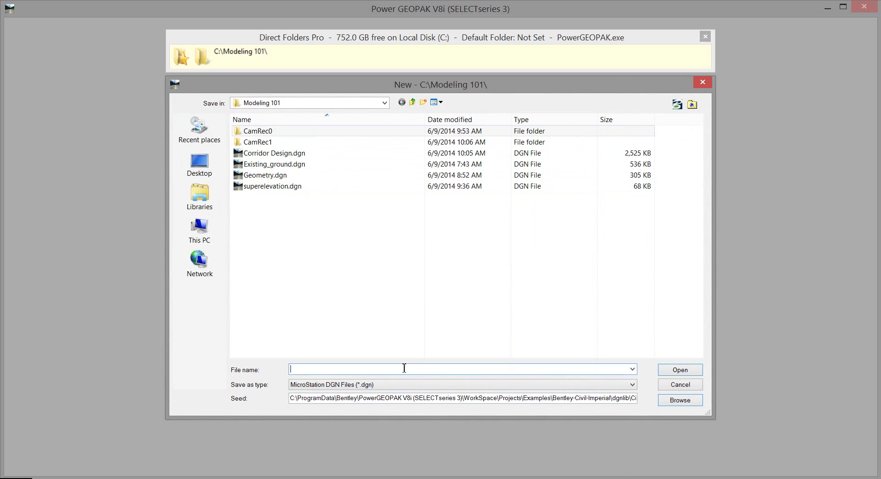
text(Civil Cell Demo)
click(679, 369)
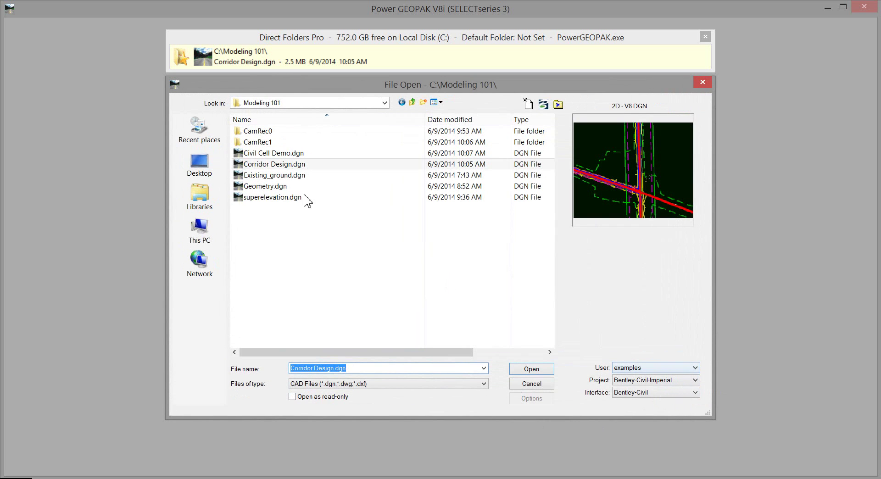
click(304, 154)
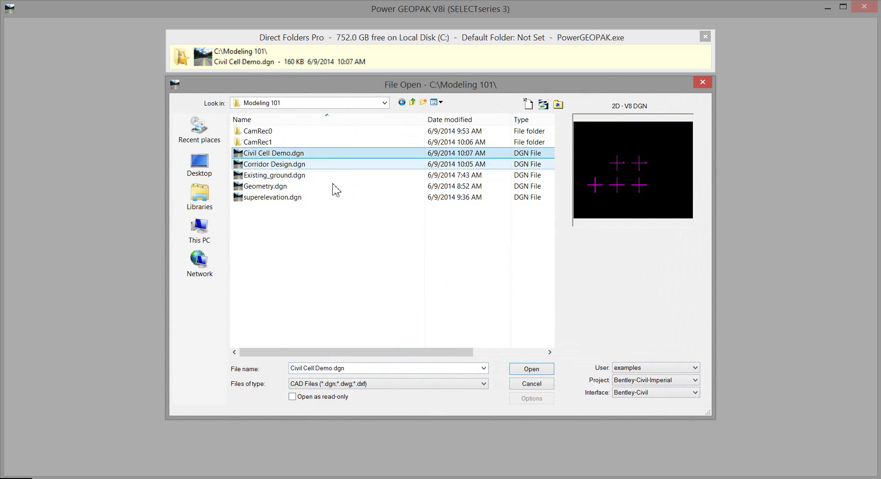
click(528, 370)
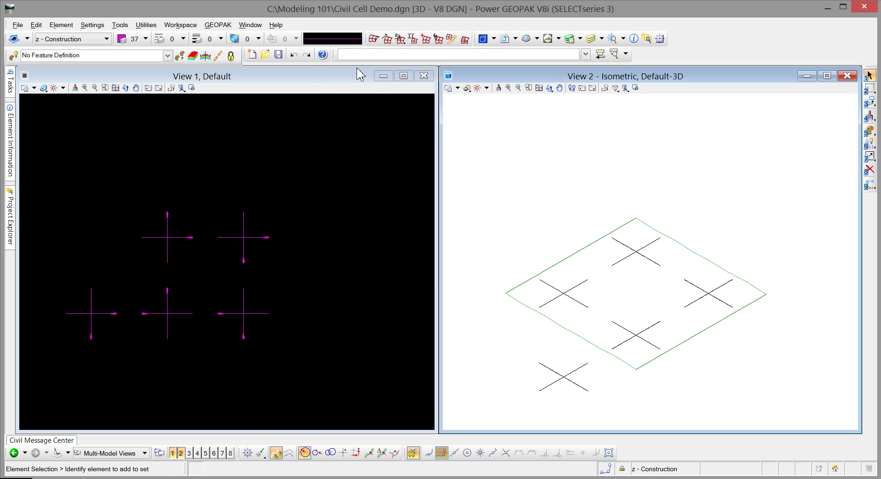
- Review the list of models contained in the Civil Cell Demo file with View 1 active
click(302, 77)
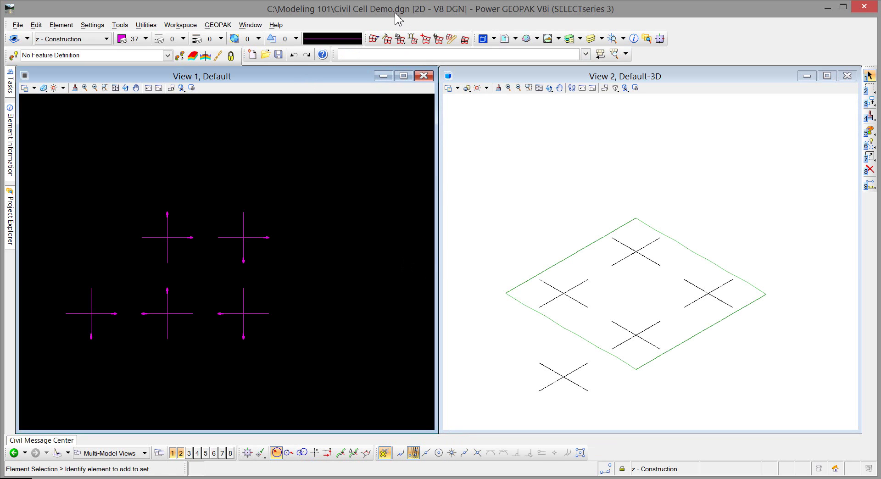
click(482, 38)
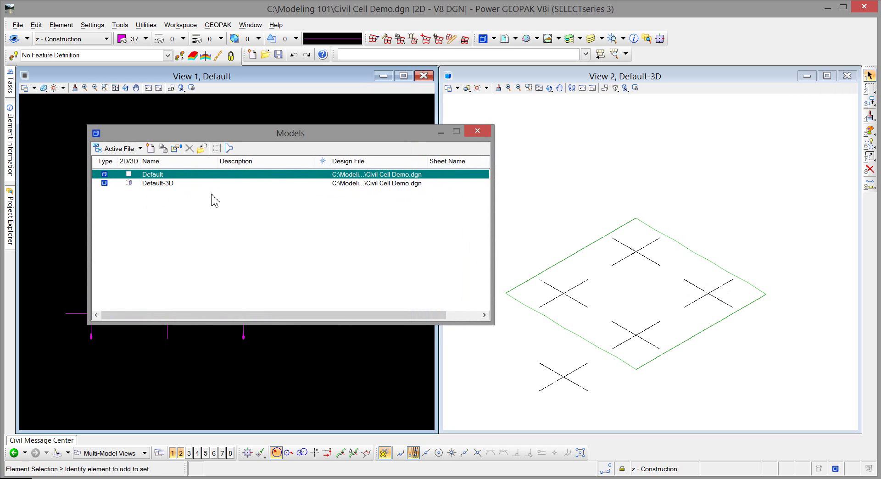
click(481, 133)
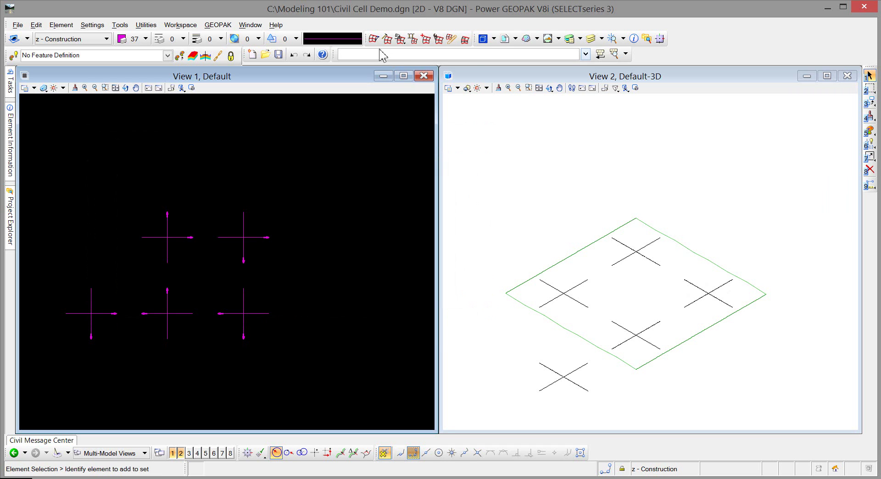
- Undock the Superelevation task toolbar and close it
drag(368, 43, 303, 174)
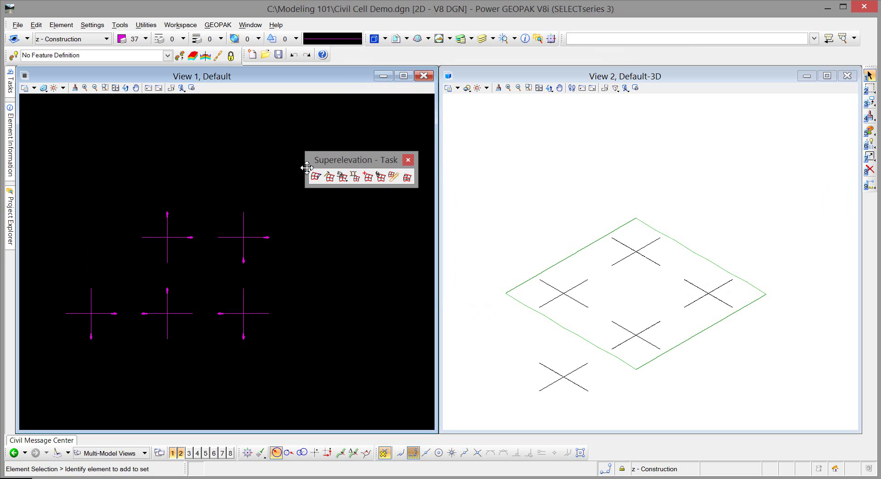
click(403, 159)
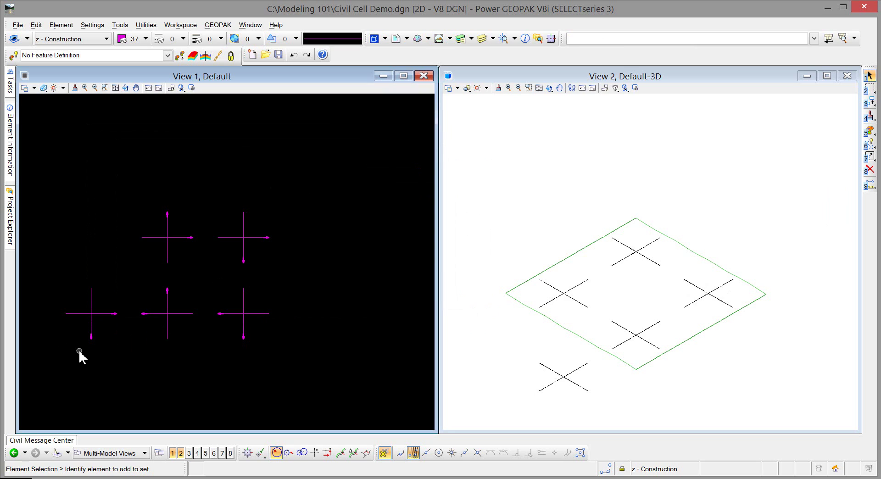
- Examine the upper-middle pair of crossing construction lines in the 2D view, inspecting the vertical line's direction and length
scroll(80, 353, up, 2)
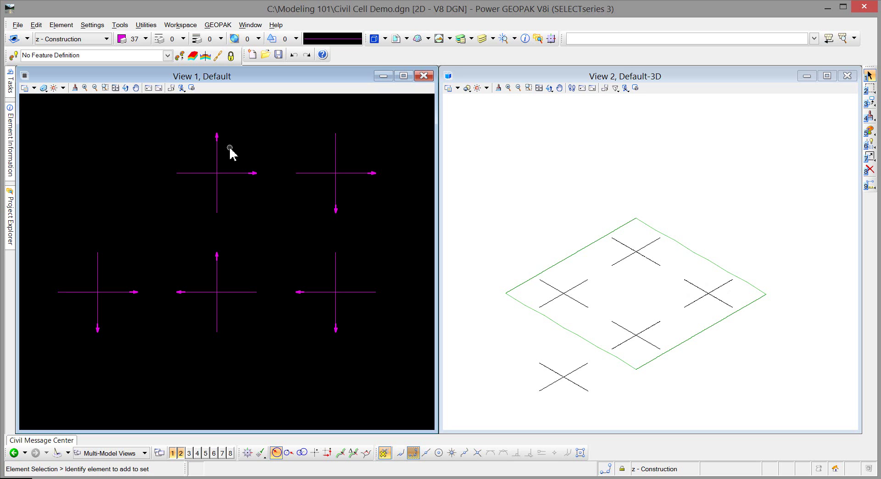
scroll(232, 149, up, 5)
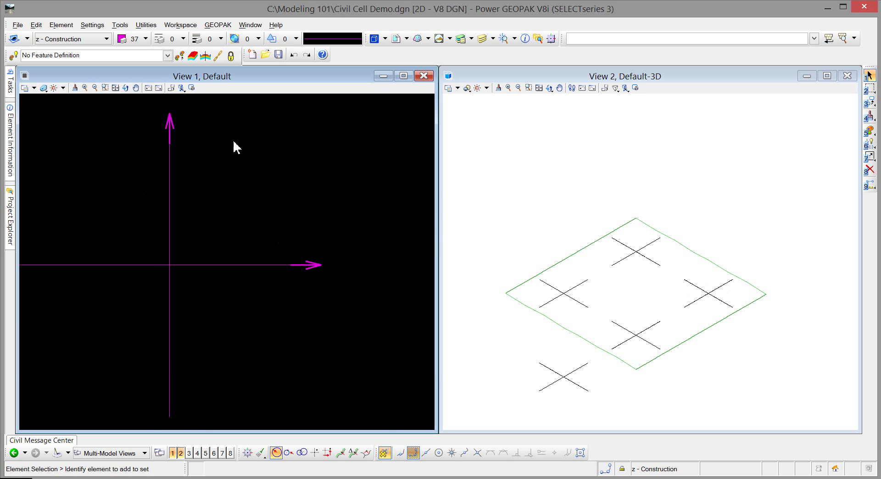
scroll(214, 251, down, 2)
middle_drag(213, 251, 243, 232)
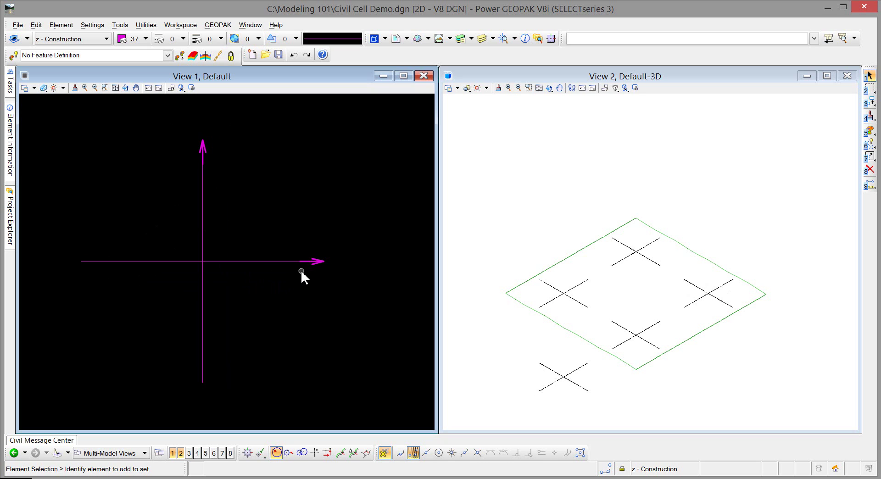
click(202, 300)
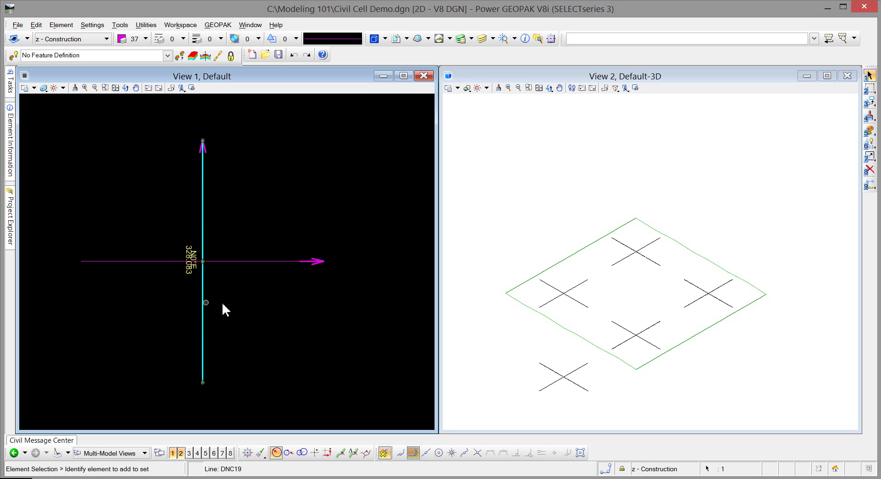
scroll(216, 285, up, 3)
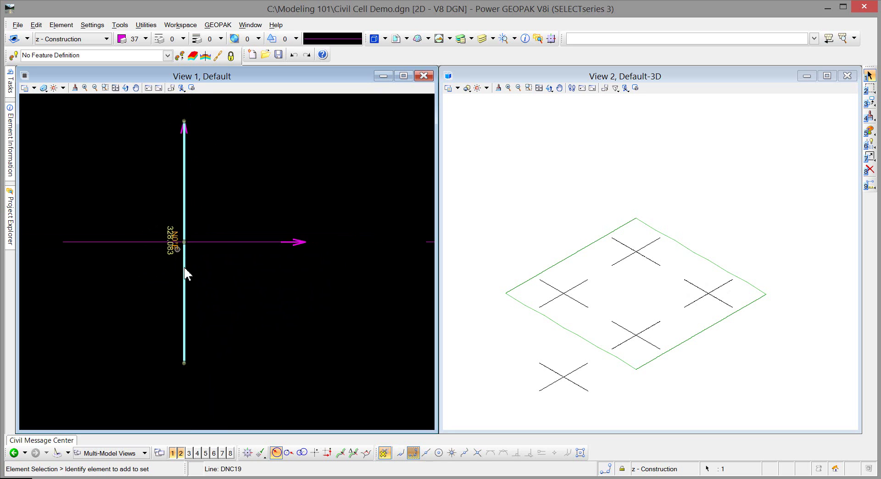
scroll(214, 269, down, 3)
click(213, 268)
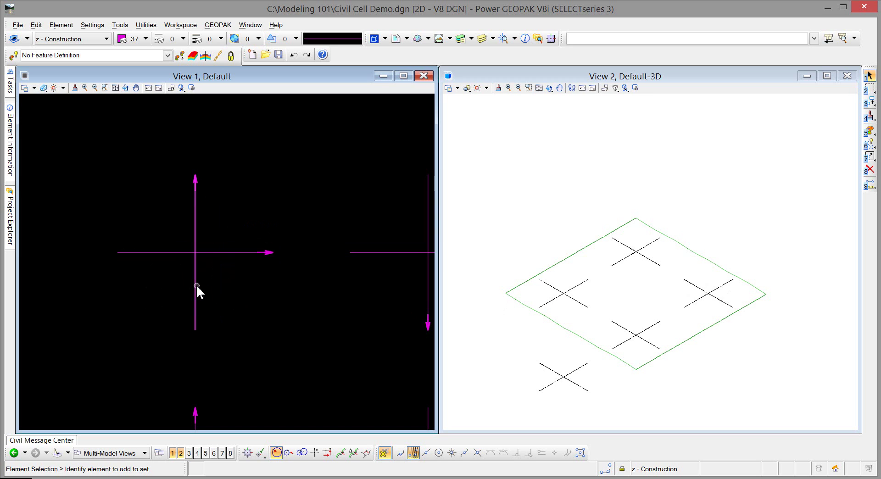
mouse_move(197, 287)
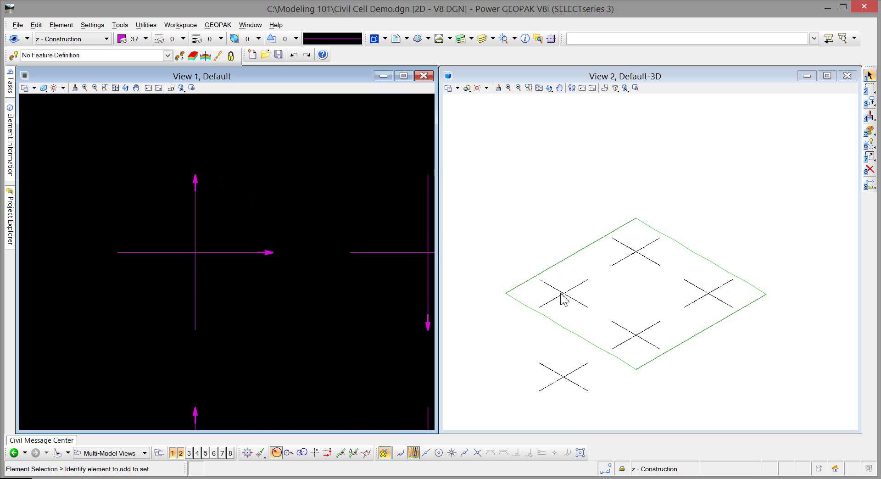
- Display the vertical construction line's profile in View 3, inspect its active profile, and close the view
click(196, 224)
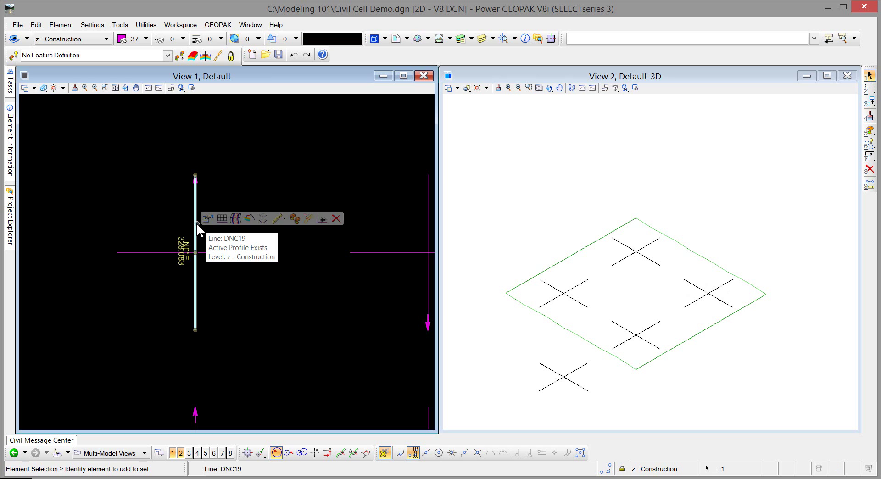
click(189, 453)
click(300, 356)
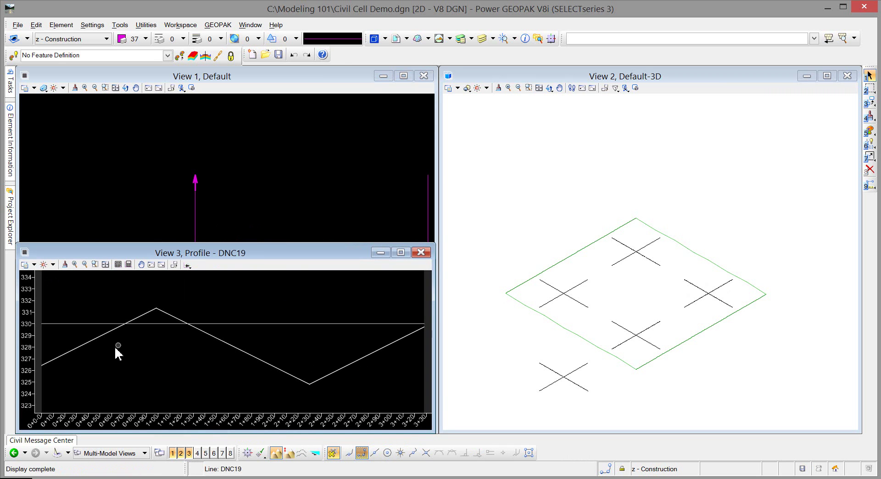
mouse_move(75, 324)
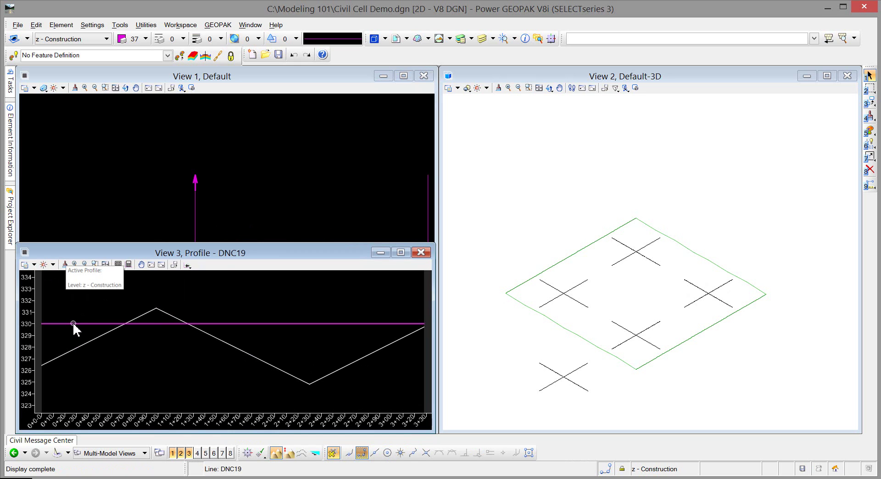
click(422, 252)
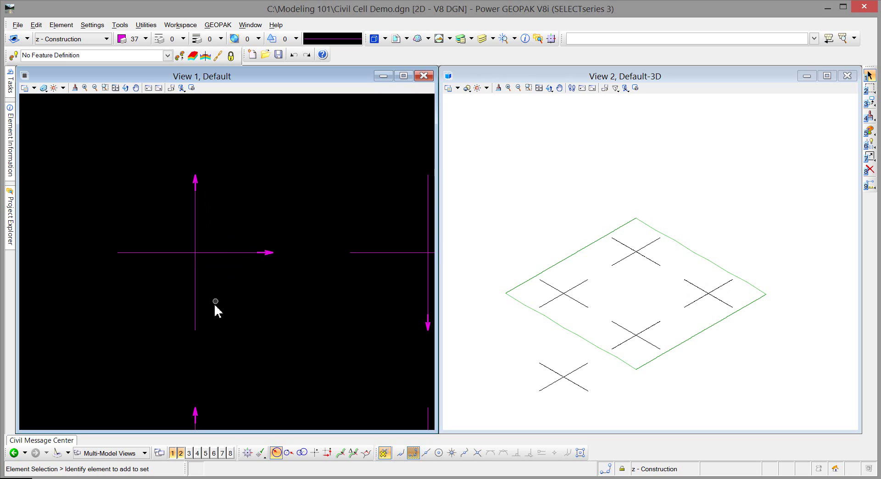
scroll(214, 305, up, 2)
middle_drag(195, 241, 203, 255)
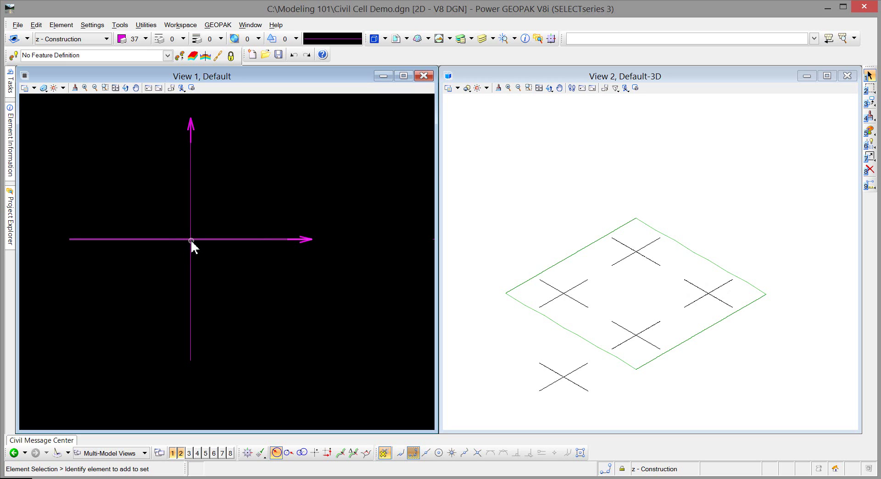
mouse_move(192, 243)
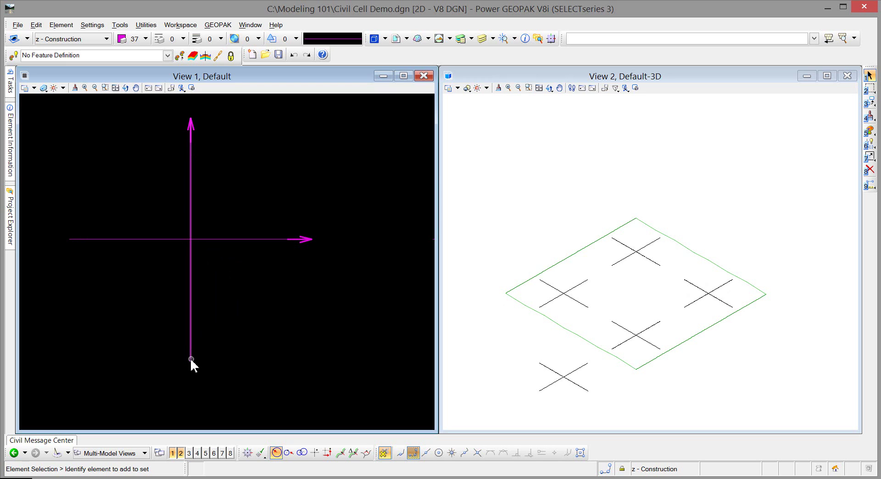
mouse_move(191, 361)
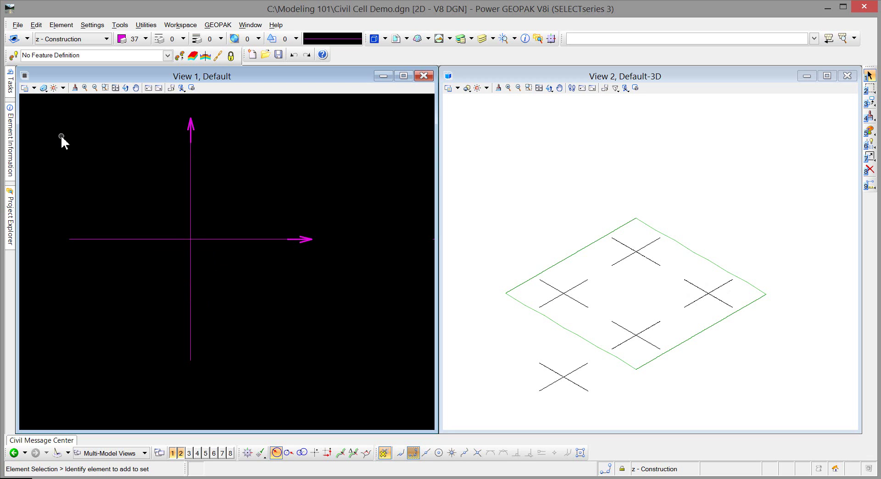
- Choose Geom_Scratch from the Linear Geometry feature definitions and turn on use of the active feature definition
click(166, 56)
click(167, 56)
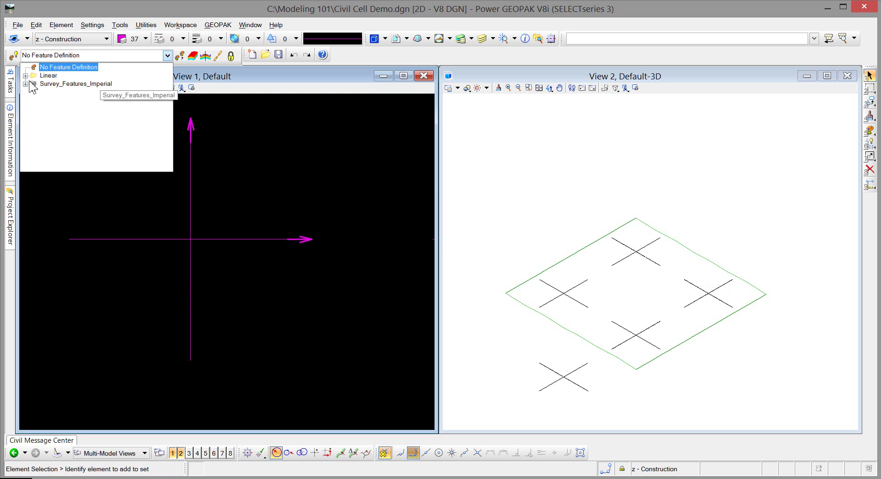
click(26, 76)
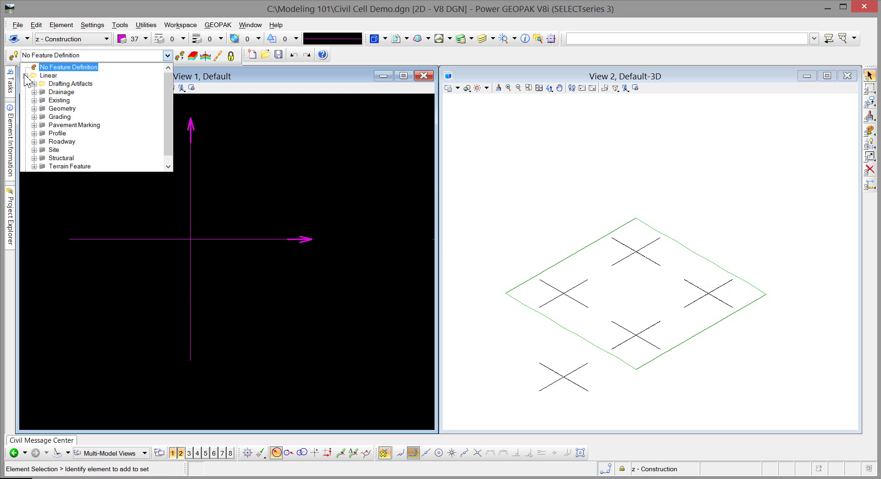
click(35, 109)
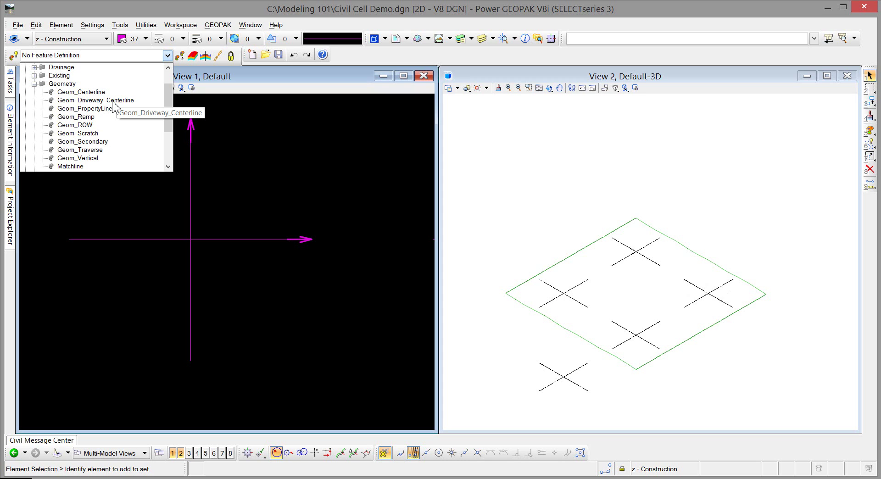
click(81, 134)
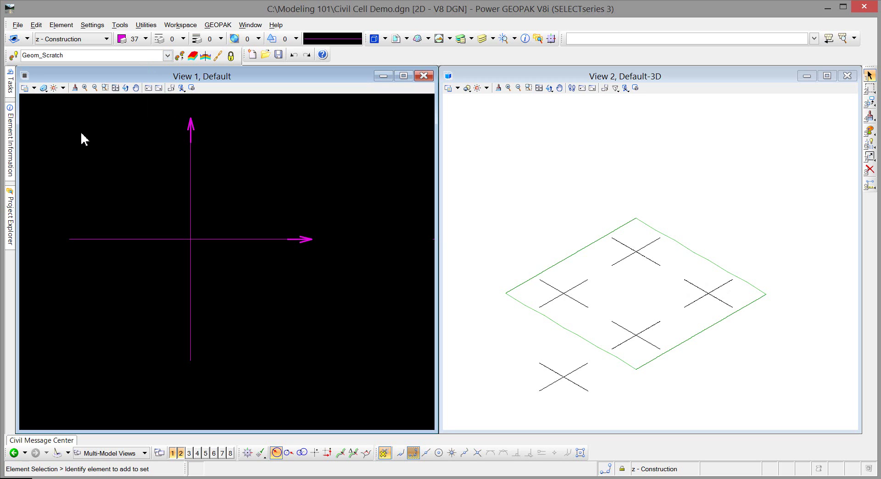
click(13, 58)
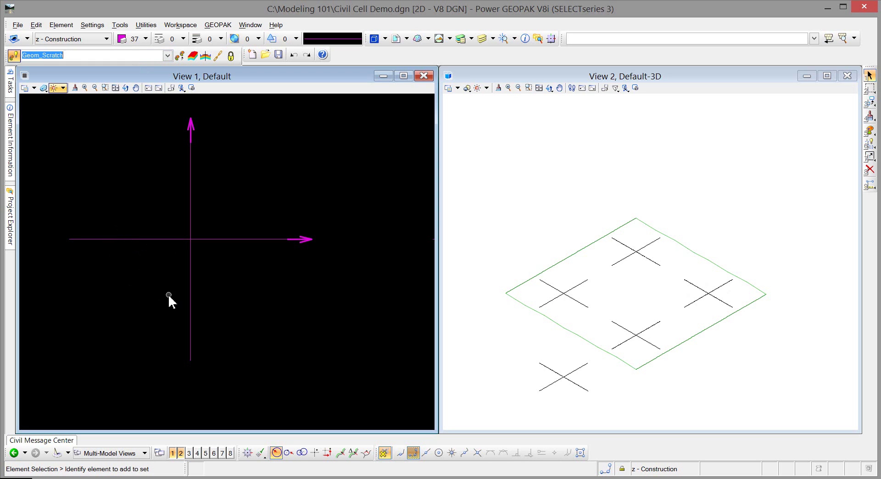
- Start a Single Offset Partial horizontal geometry element and set its feature name to SR_Const_Ref
scroll(167, 294, up, 3)
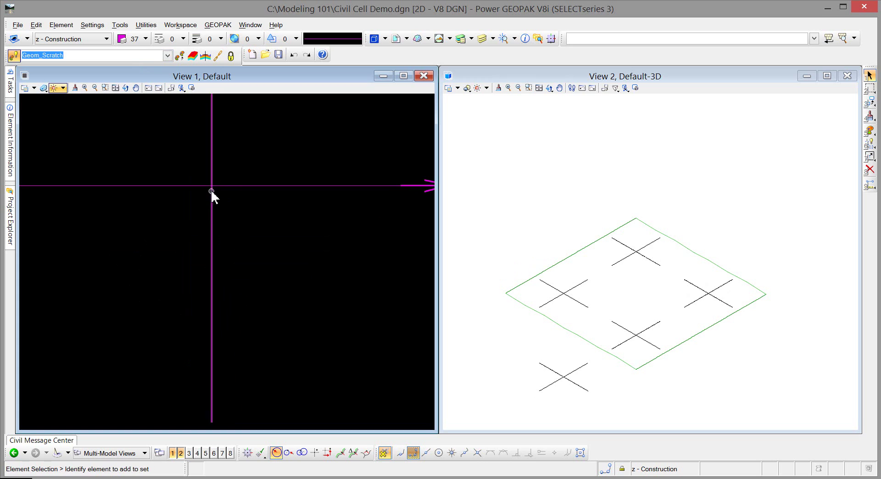
mouse_move(212, 186)
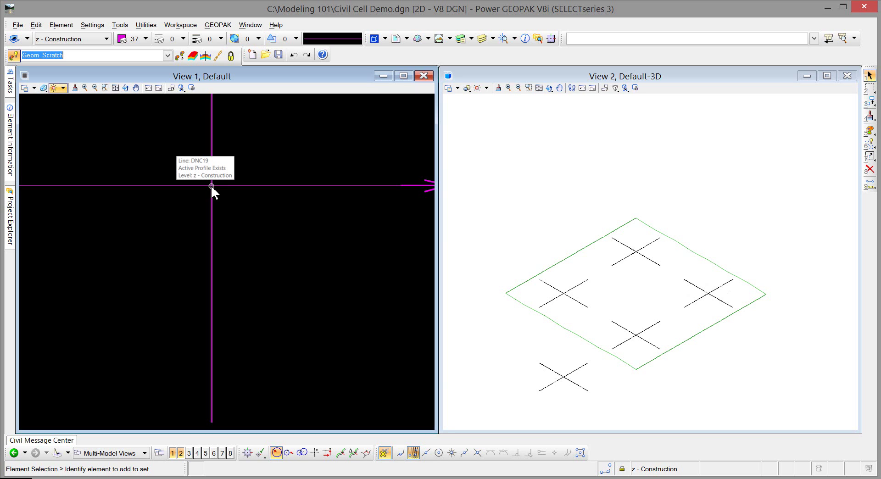
click(11, 87)
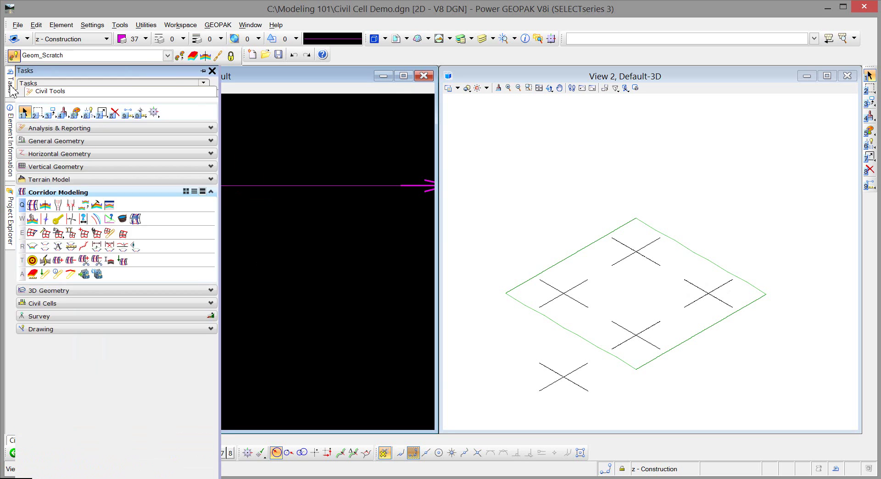
click(36, 155)
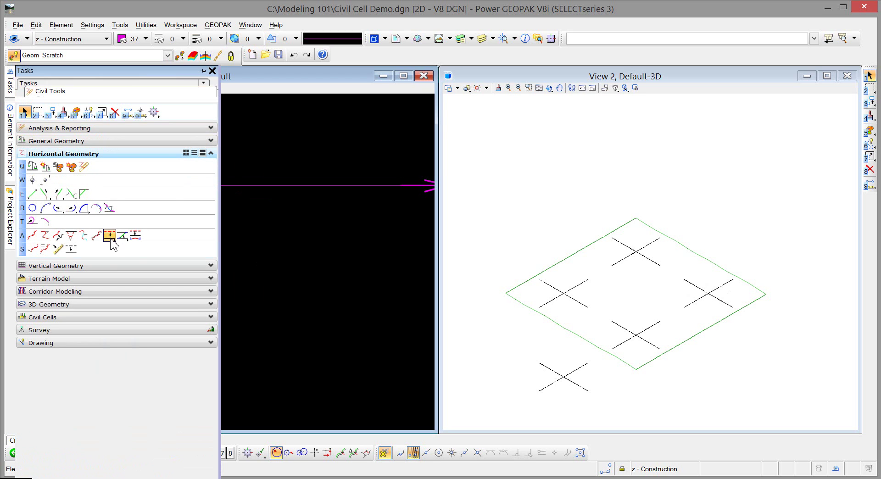
click(110, 237)
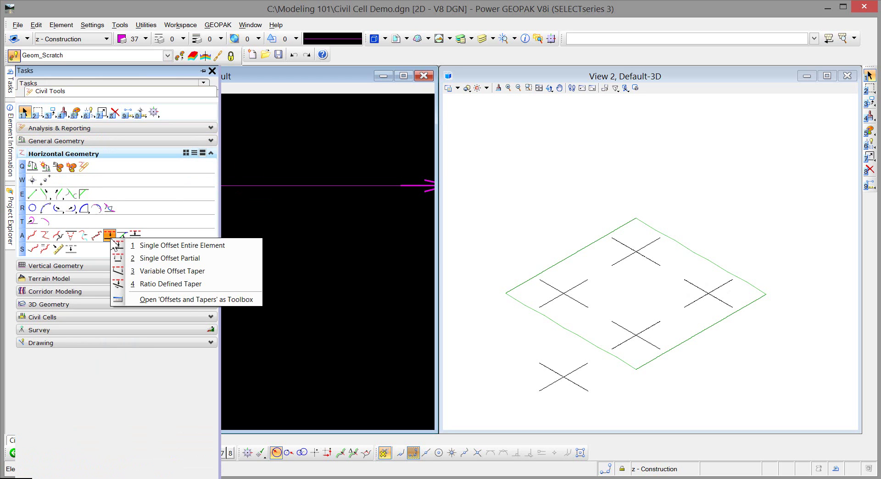
click(208, 260)
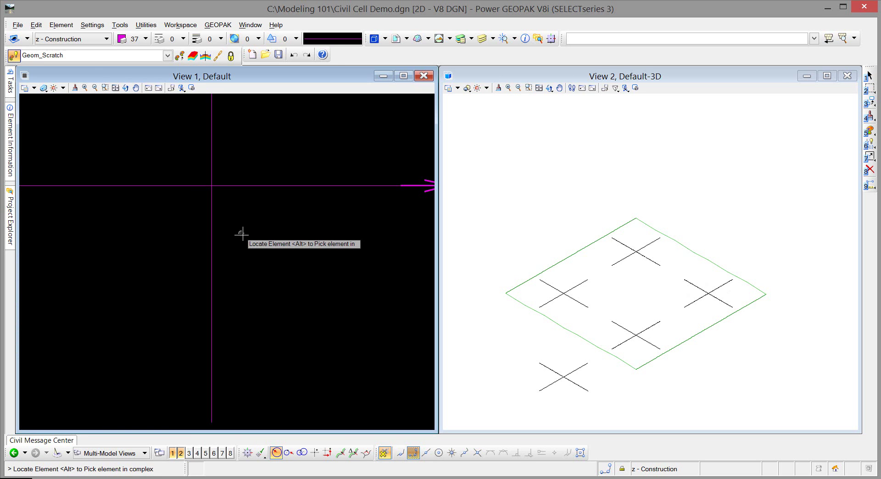
drag(880, 102, 516, 82)
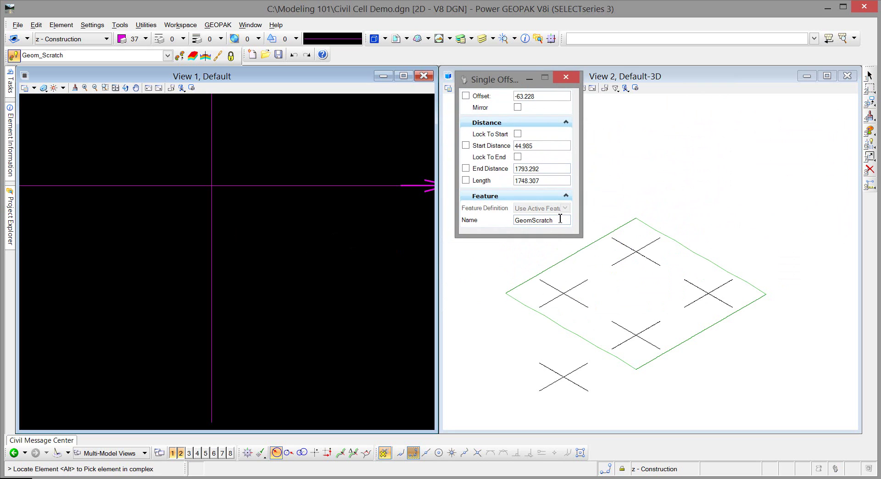
drag(560, 220, 484, 214)
text(SR_Const_Ref)
key(Tab)
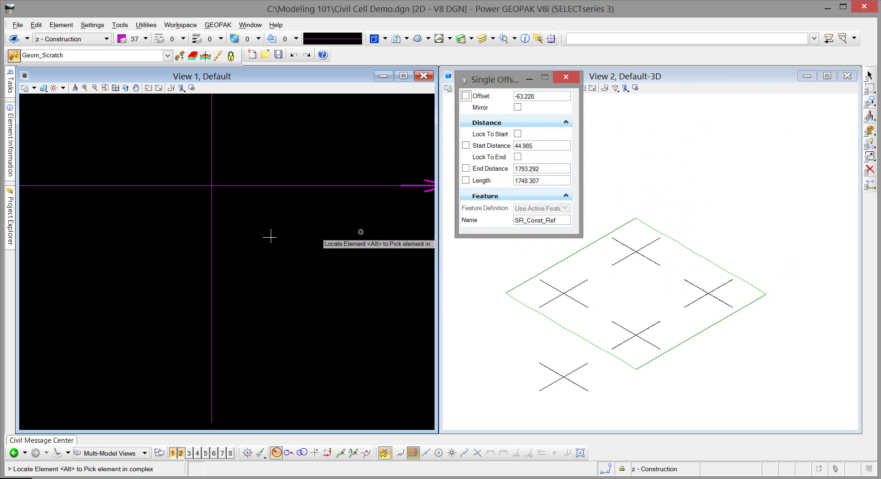
- Pick the vertical construction line as the offset reference and snap the start point to its intersection with the horizontal construction line
click(212, 242)
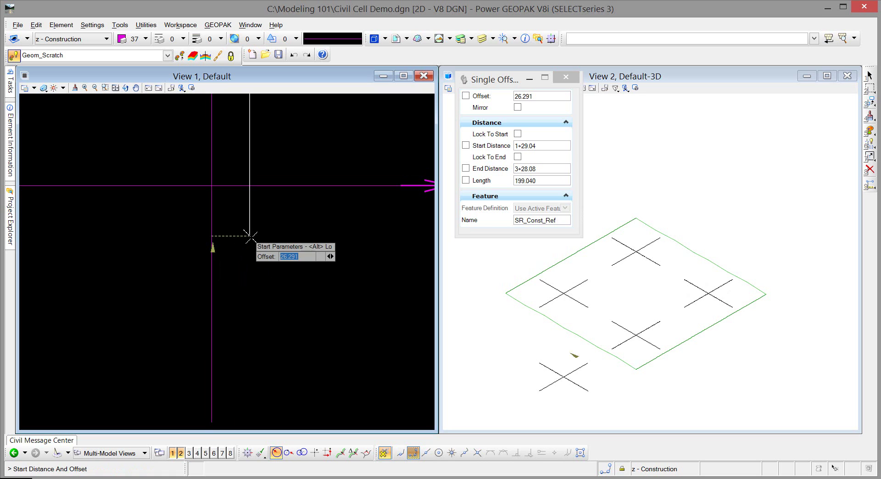
click(250, 236)
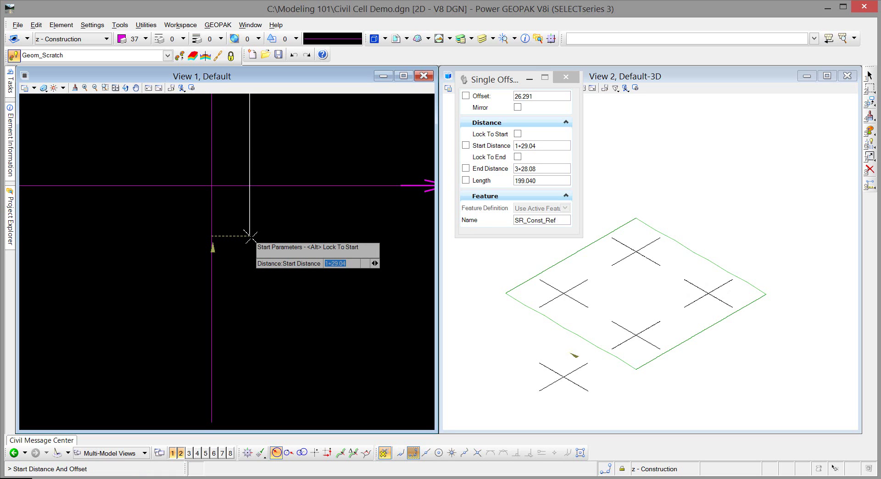
key(Left)
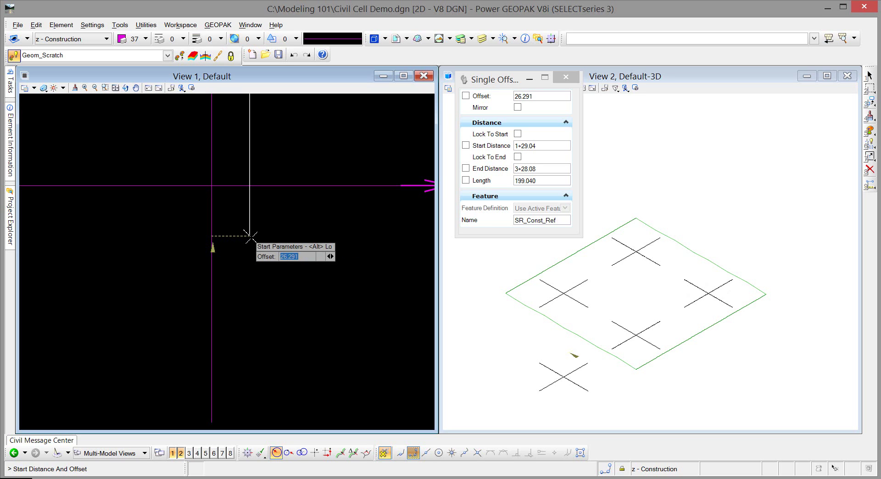
key(Right)
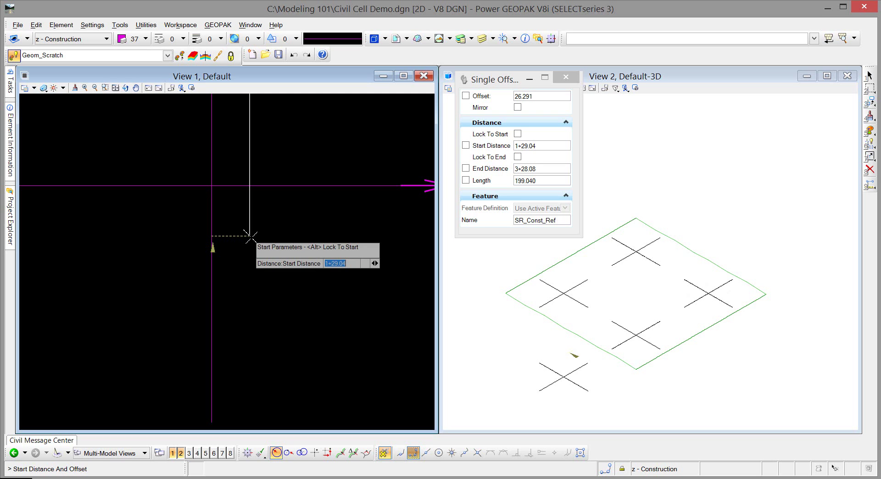
scroll(250, 235, down, 5)
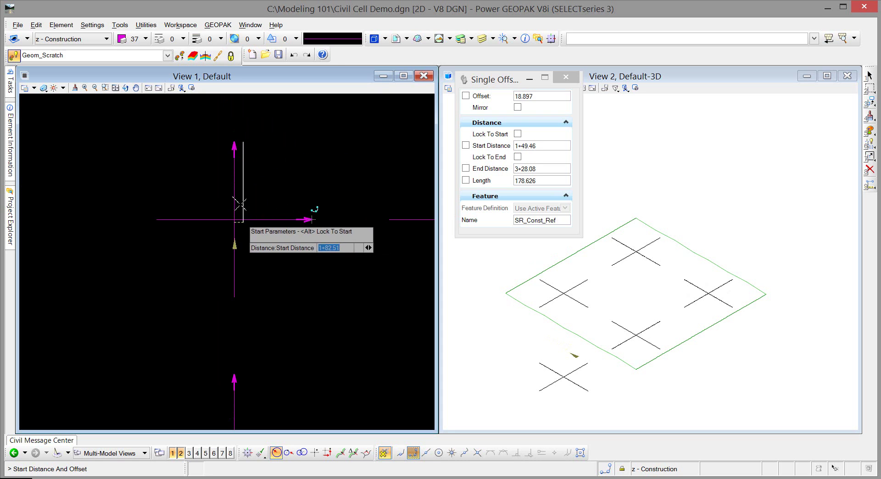
scroll(230, 187, up, 7)
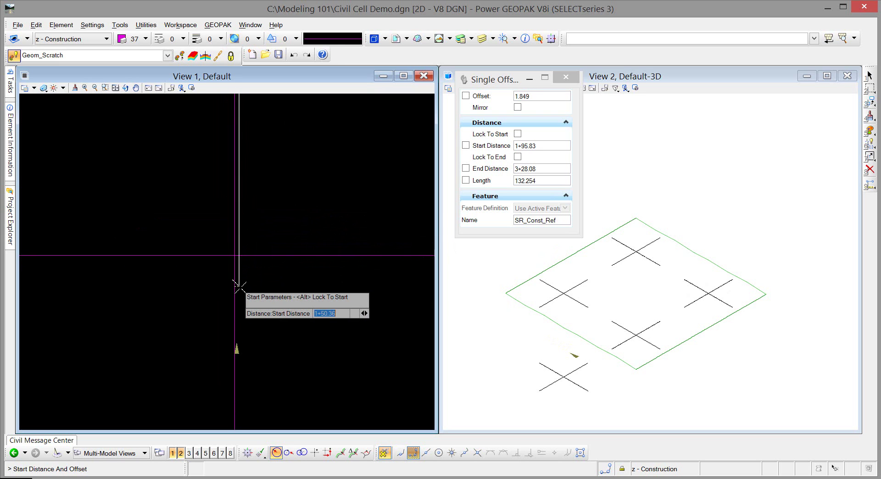
click(477, 454)
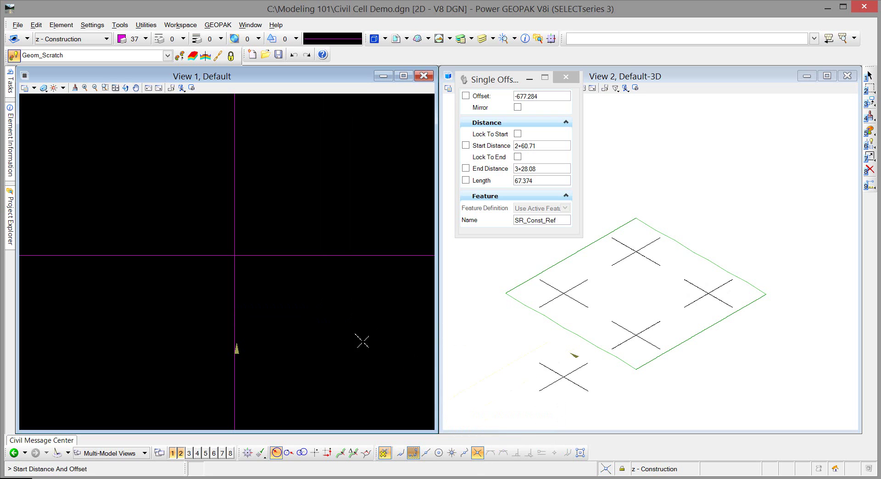
click(236, 255)
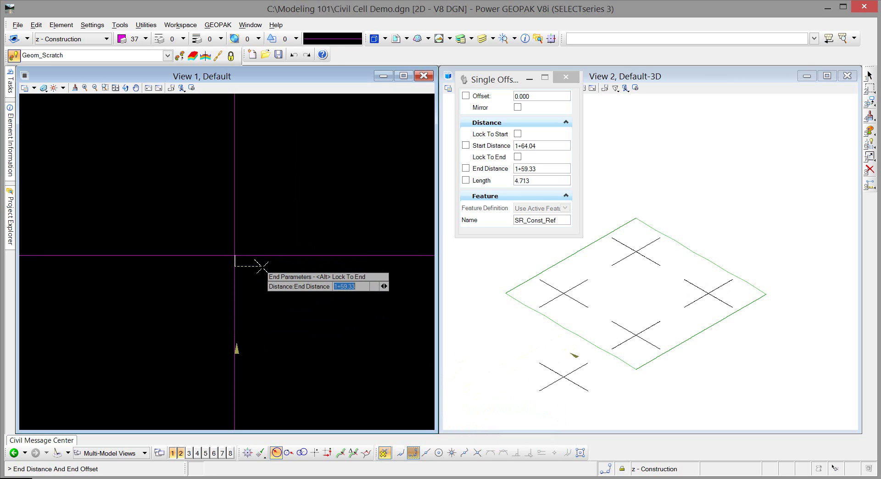
- Lock the offset line's length to 125 and place its end below the intersection along the vertical construction line
key(Right)
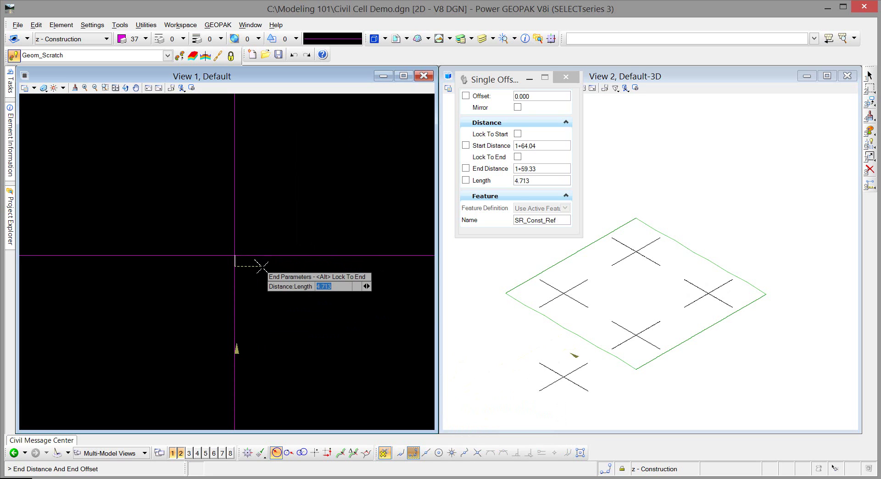
key(Left)
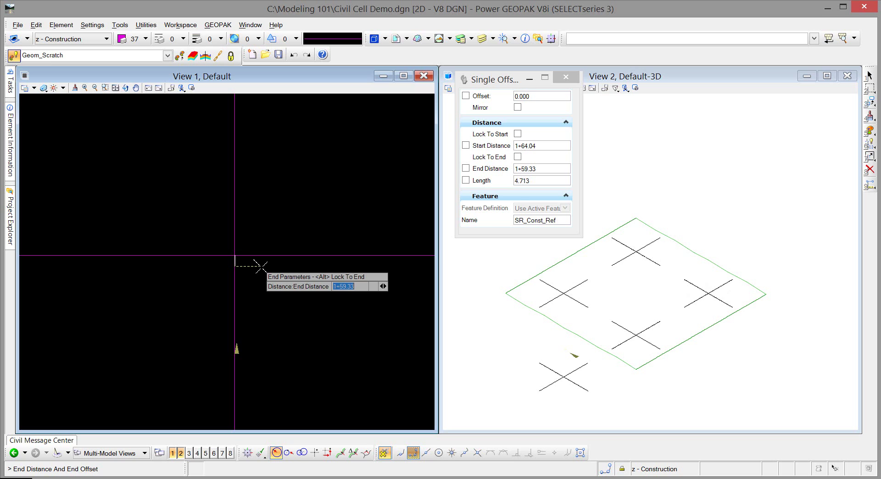
key(Right)
key(Left)
key(Right)
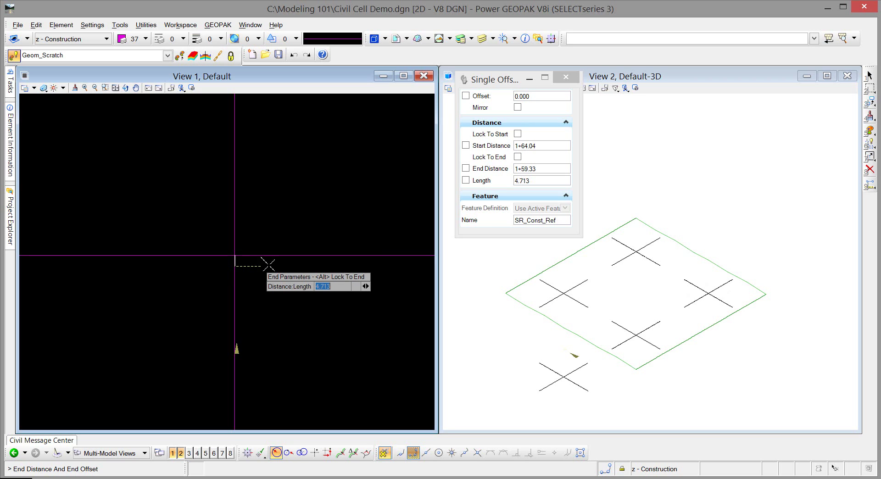
scroll(269, 277, down, 4)
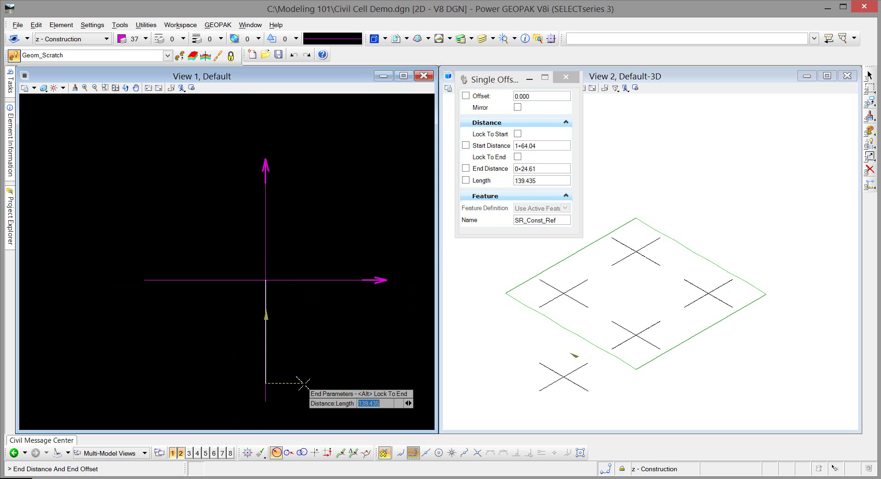
text(1254)
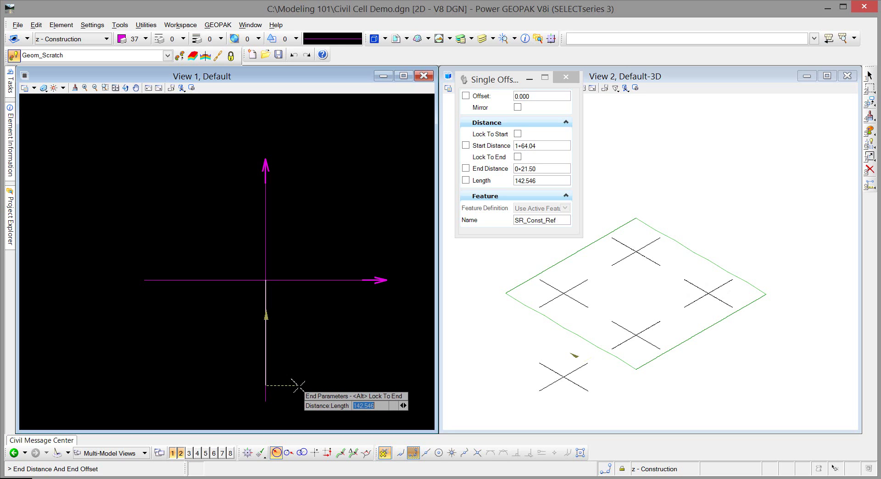
text(125)
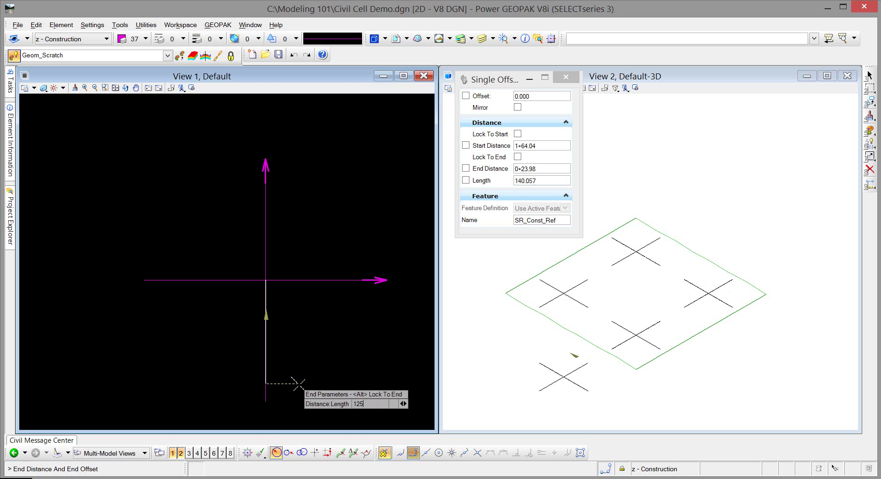
key(Return)
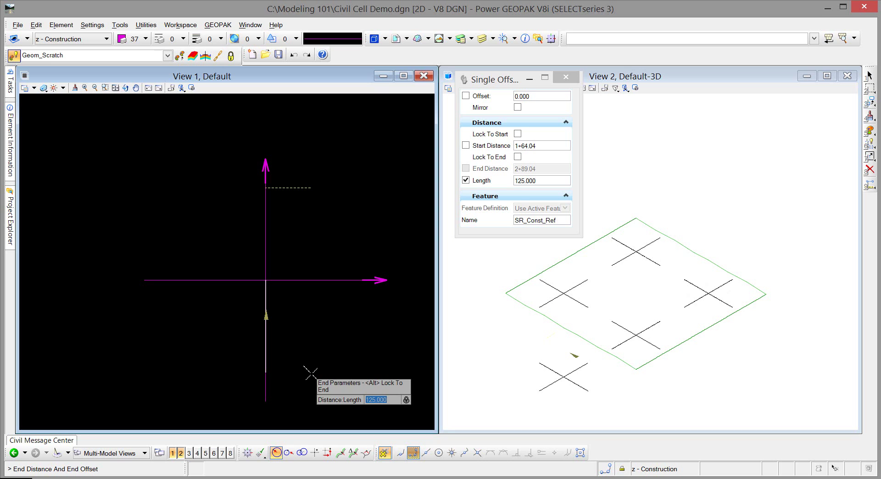
click(310, 373)
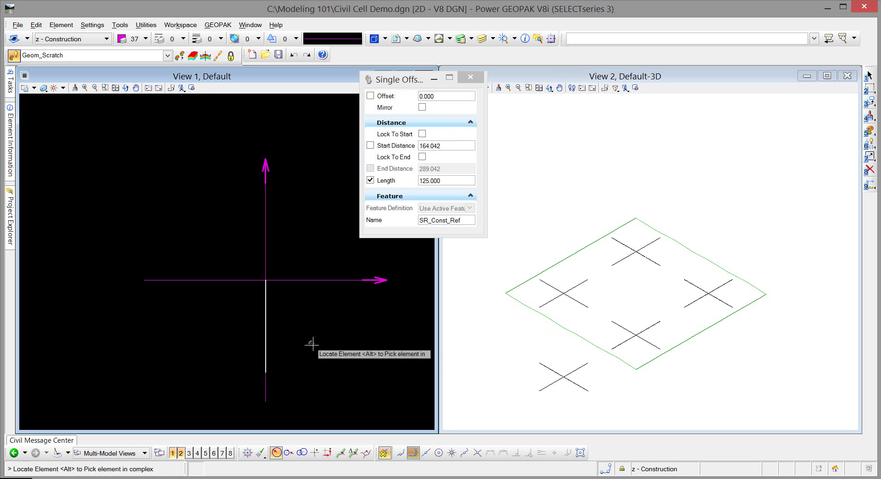
key(Escape)
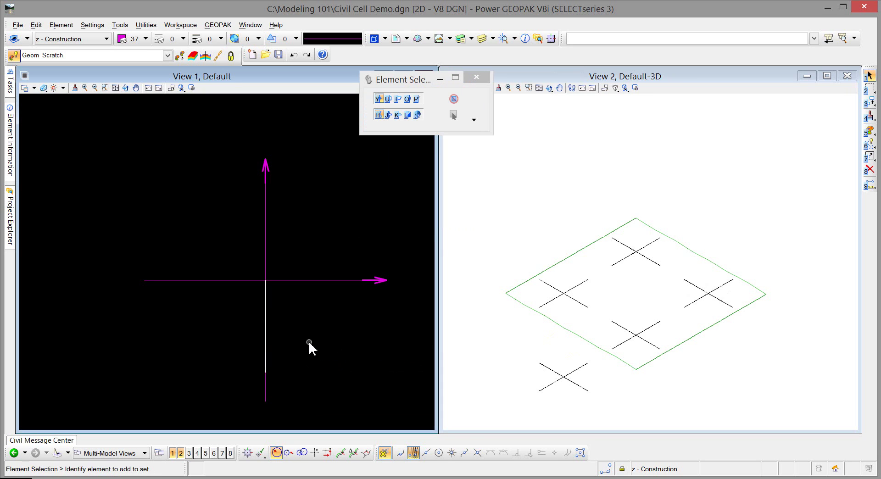
- Select the SR_Const_Ref line and set its offset from the vertical construction line to 2 in its properties
click(264, 315)
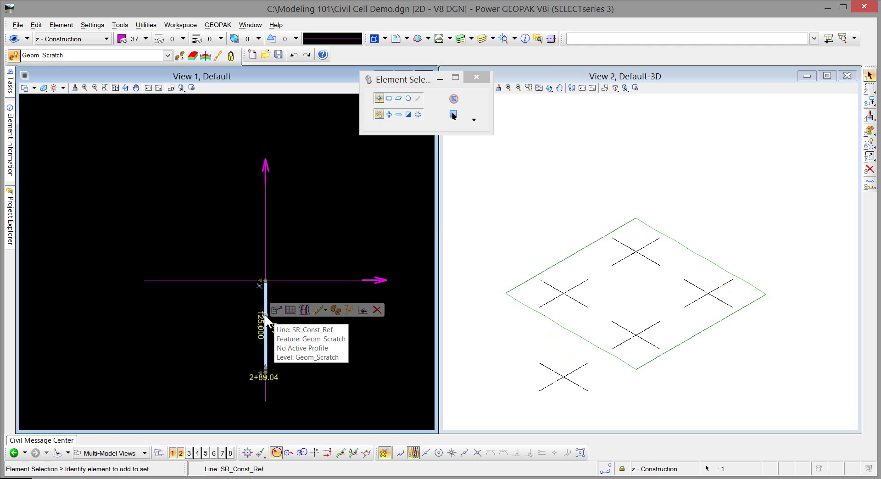
scroll(266, 316, up, 5)
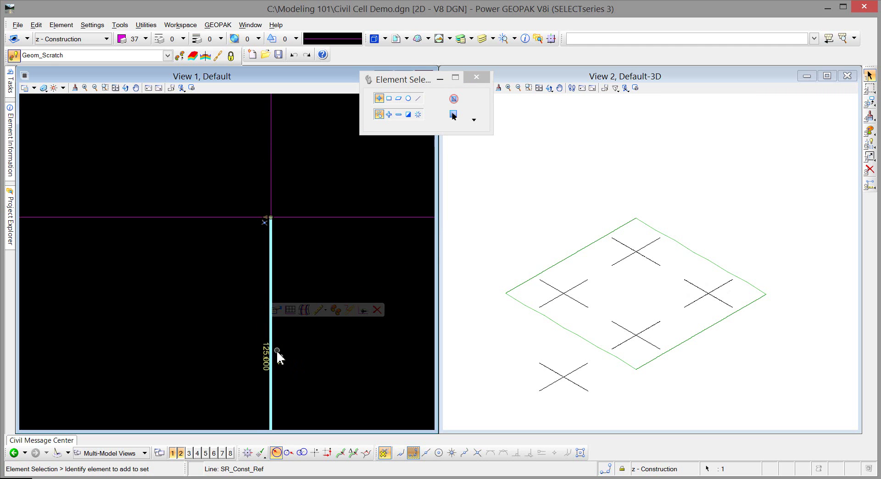
middle_drag(271, 387, 279, 321)
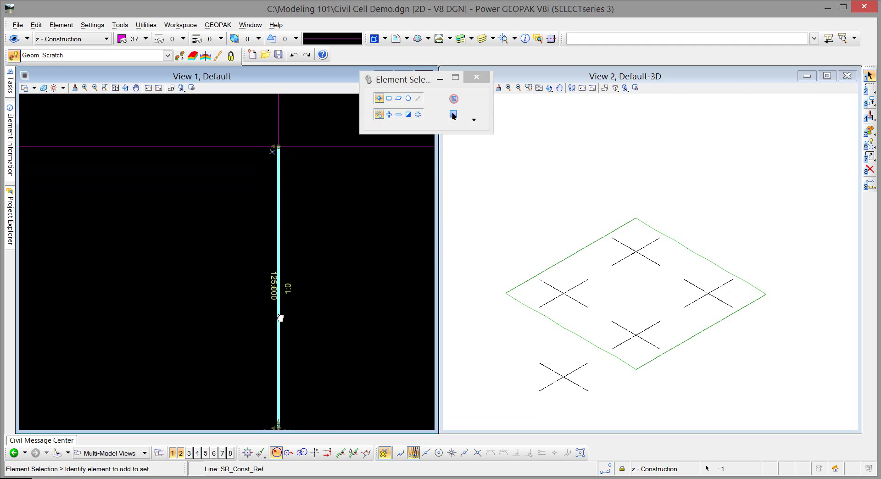
scroll(280, 321, down, 1)
scroll(280, 327, down, 1)
mouse_move(279, 326)
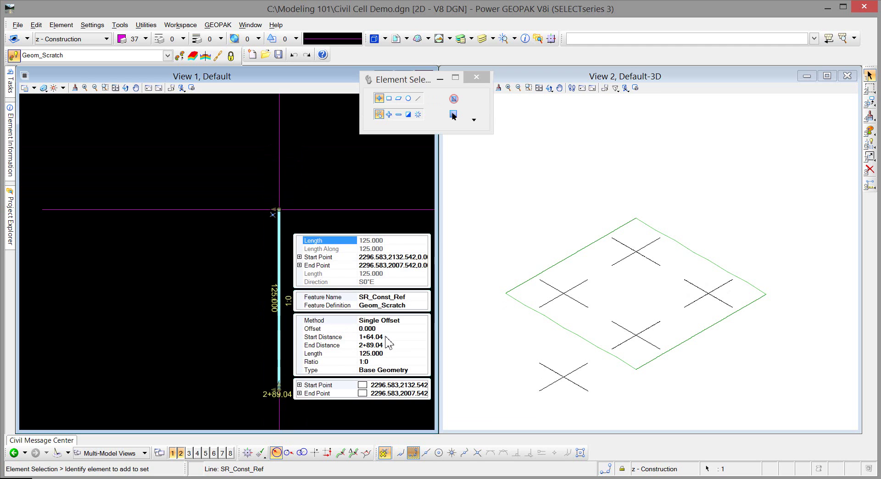
click(385, 329)
text(2)
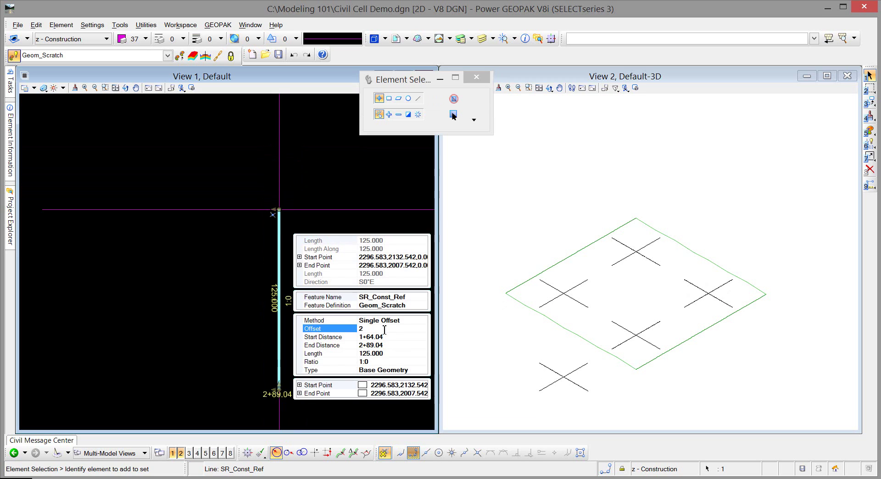
key(Return)
- Set the SR_Const_Ref line's offset to 5 and check the offset dimension at its start point
click(384, 330)
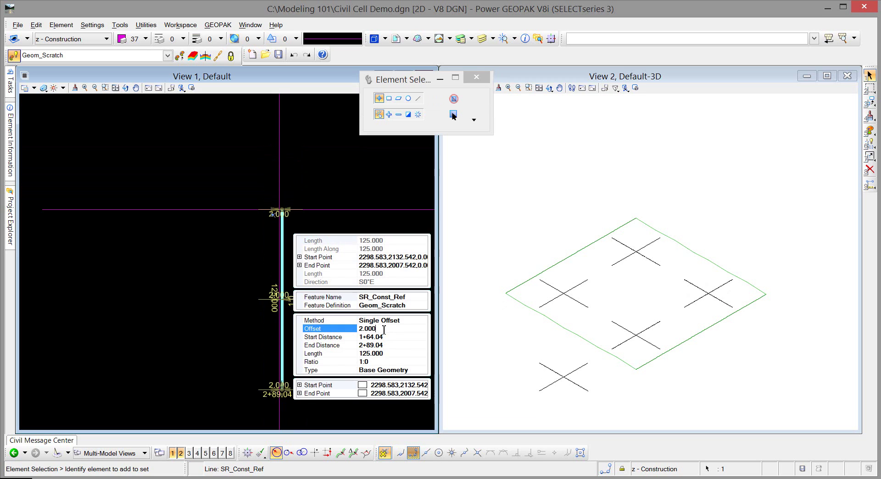
double_click(384, 330)
text(5)
key(Return)
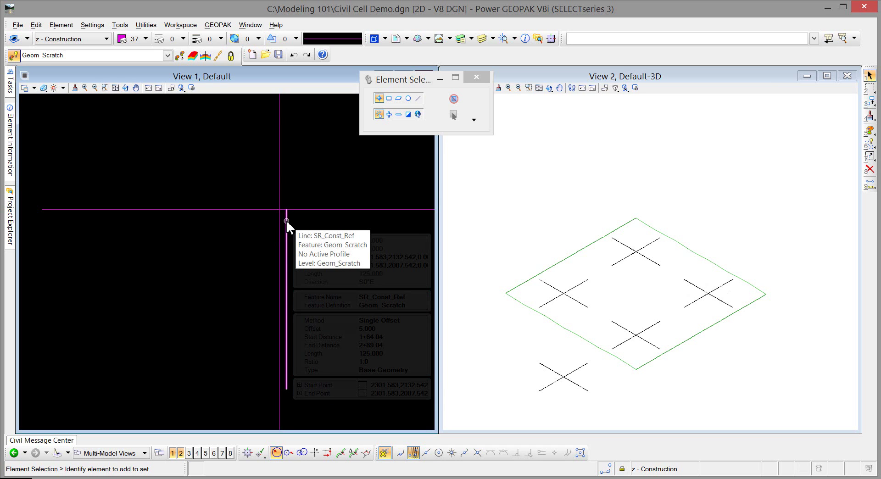
click(286, 221)
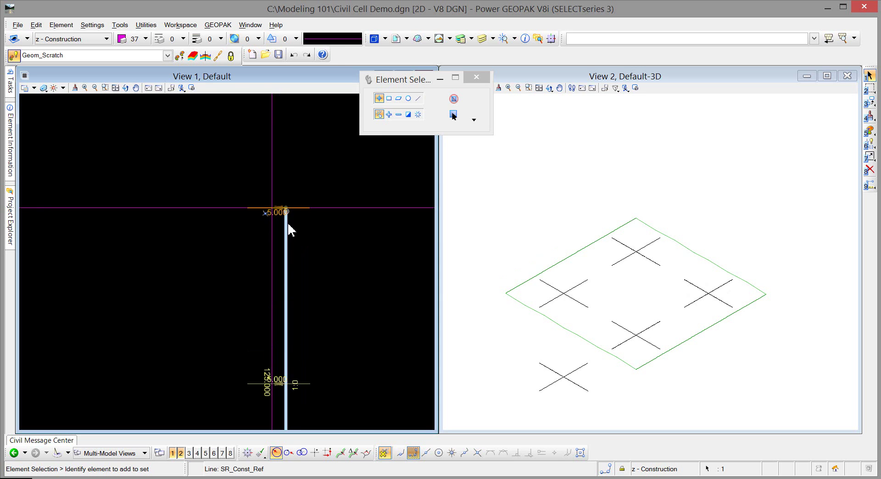
scroll(289, 230, up, 5)
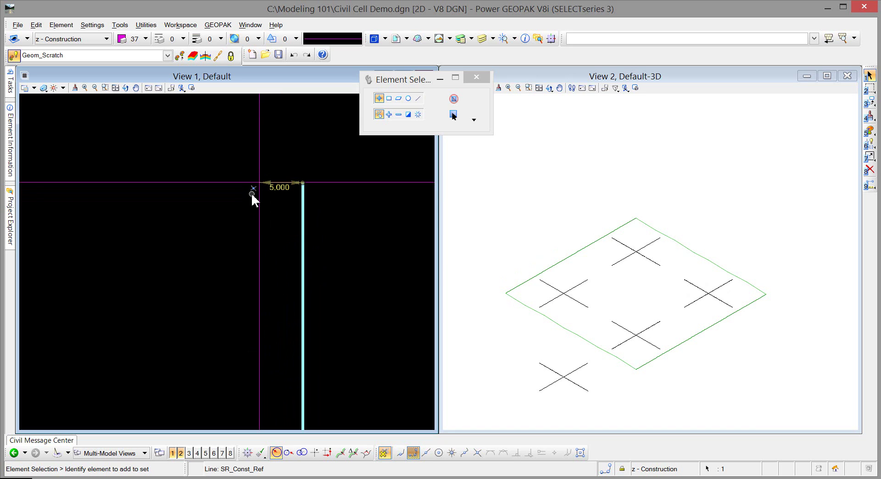
scroll(253, 195, down, 5)
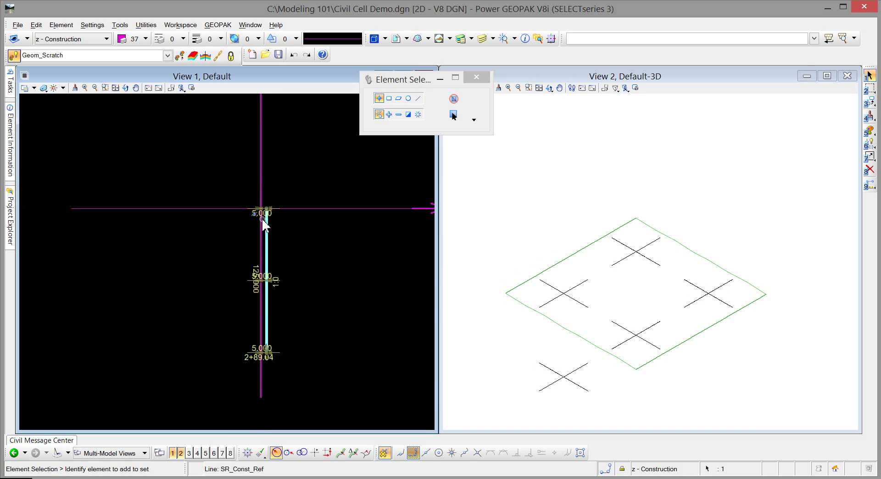
click(277, 389)
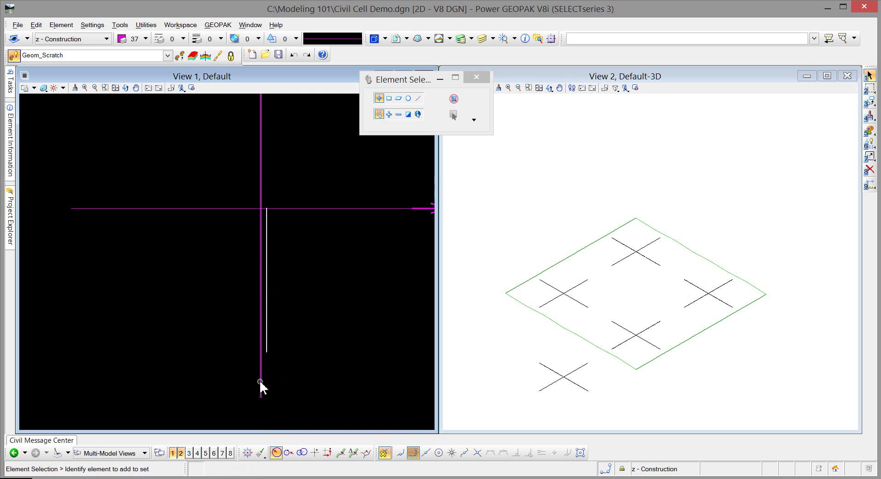
- Move the vertical construction line's lower endpoint to the left, to about N15.4°E, and check the SR_Const_Ref line's offset from it
click(261, 380)
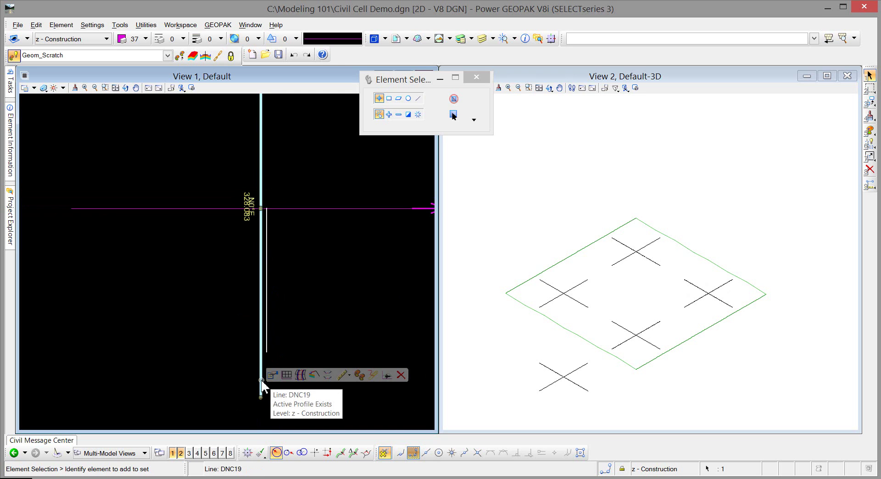
click(260, 397)
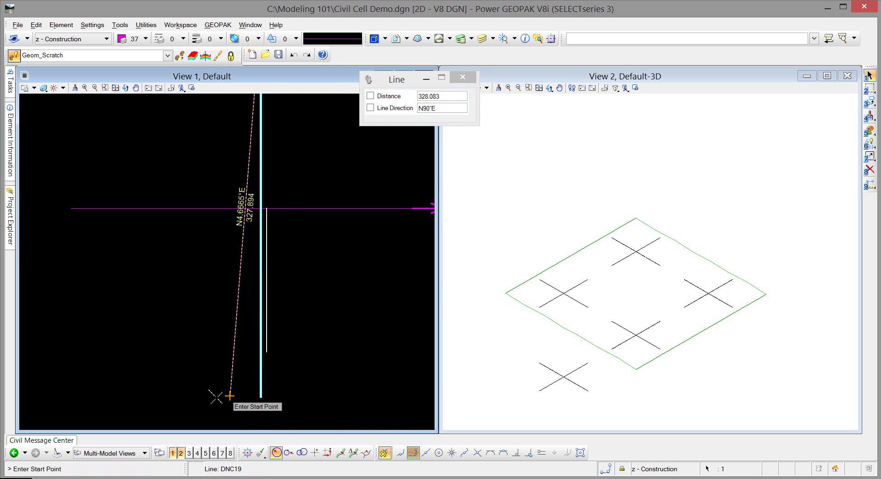
click(158, 392)
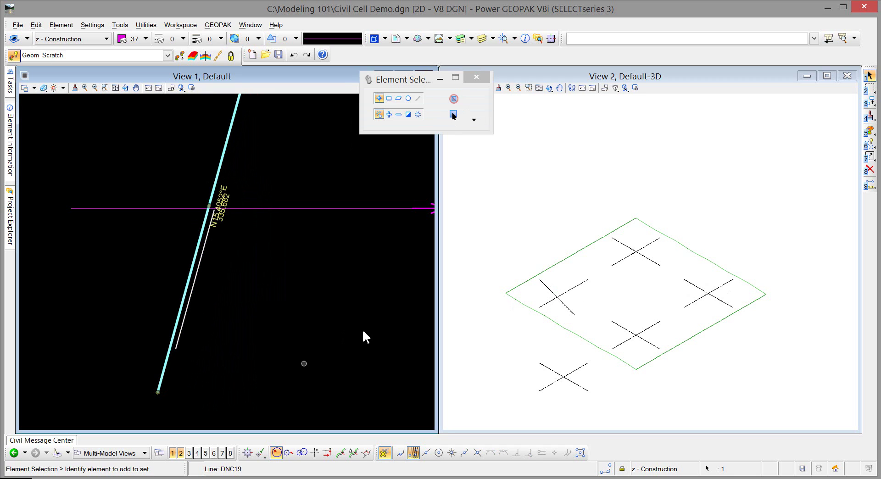
click(220, 244)
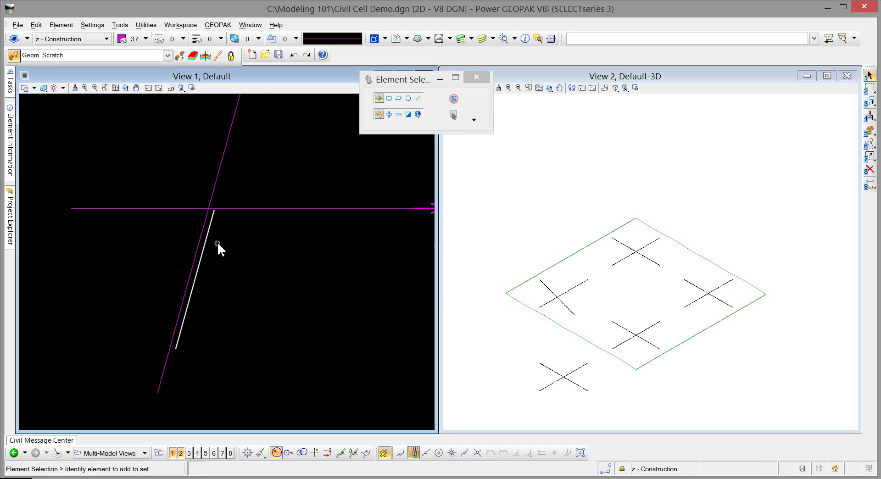
scroll(217, 244, up, 3)
click(200, 191)
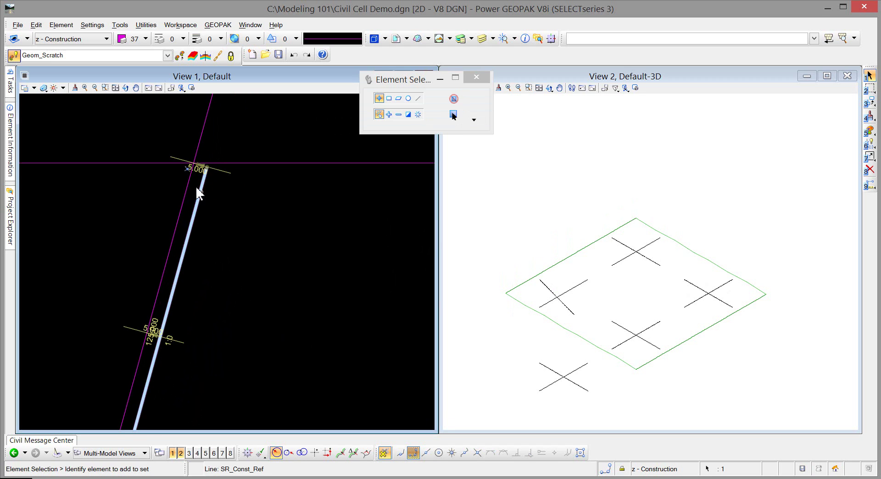
scroll(181, 162, up, 4)
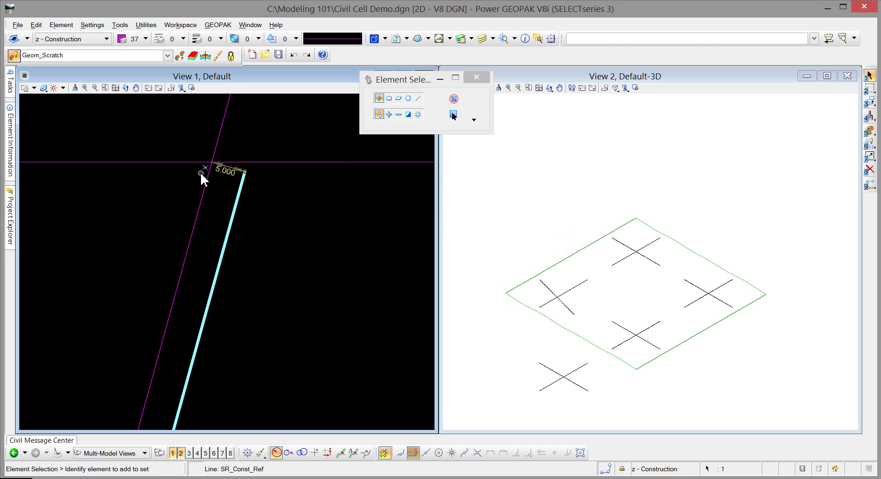
scroll(200, 172, down, 5)
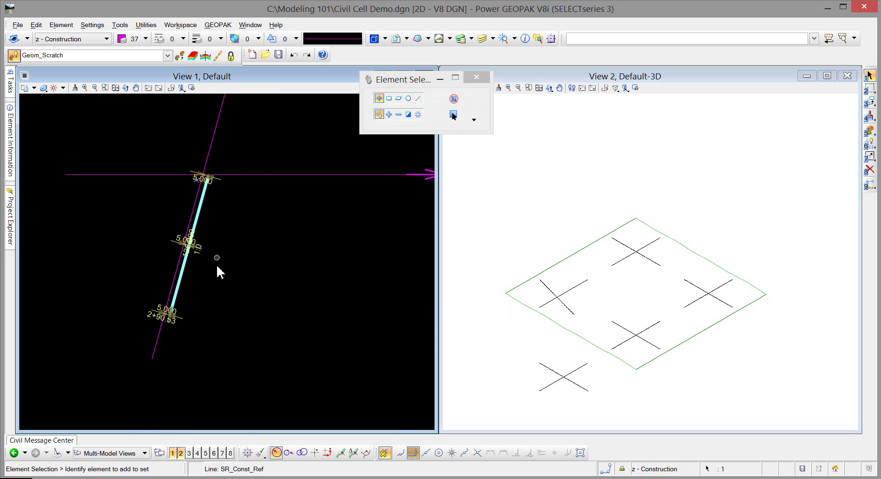
scroll(215, 268, down, 2)
middle_drag(232, 254, 232, 261)
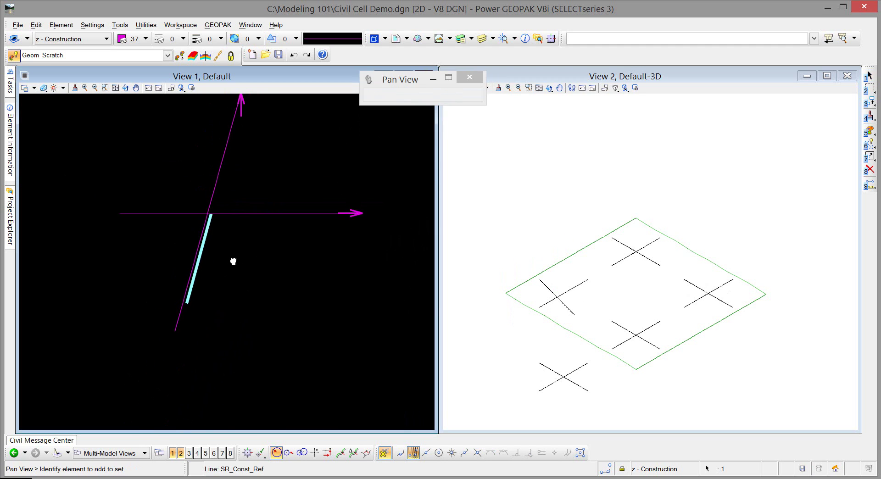
- Move the tilted construction line's lower endpoint down and to the right so the line runs nearly vertical
click(175, 334)
click(175, 334)
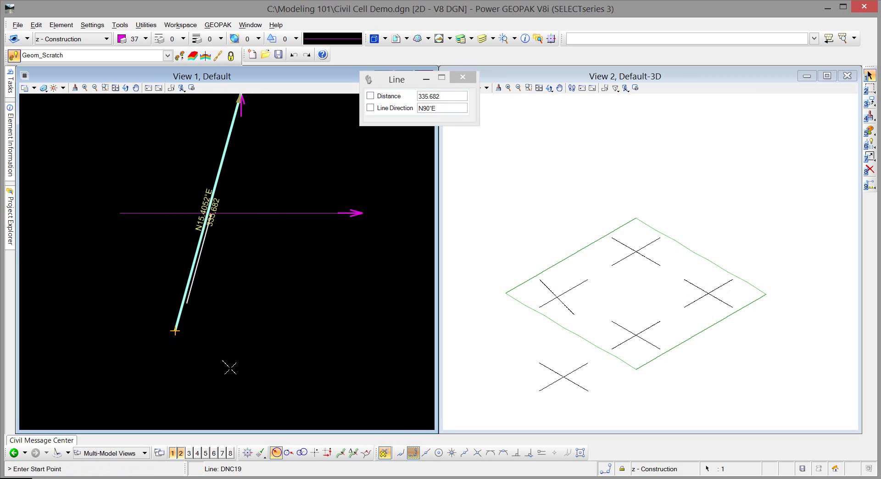
click(237, 415)
click(274, 389)
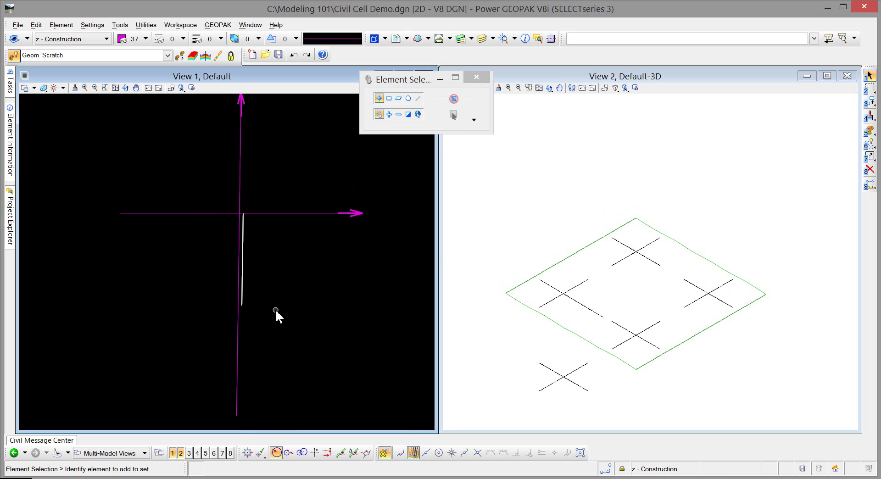
- Set the SR_Const_Ref line's offset to 0 by editing its offset dimension near the line's midpoint
click(241, 270)
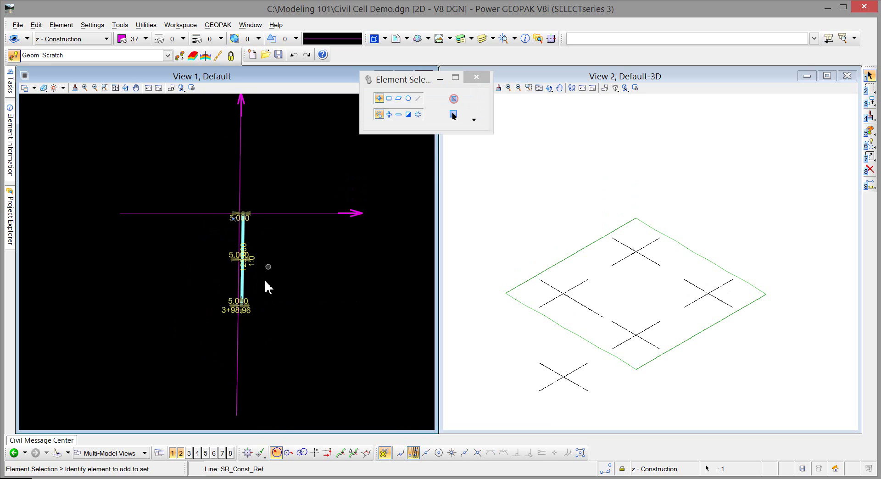
scroll(265, 282, up, 3)
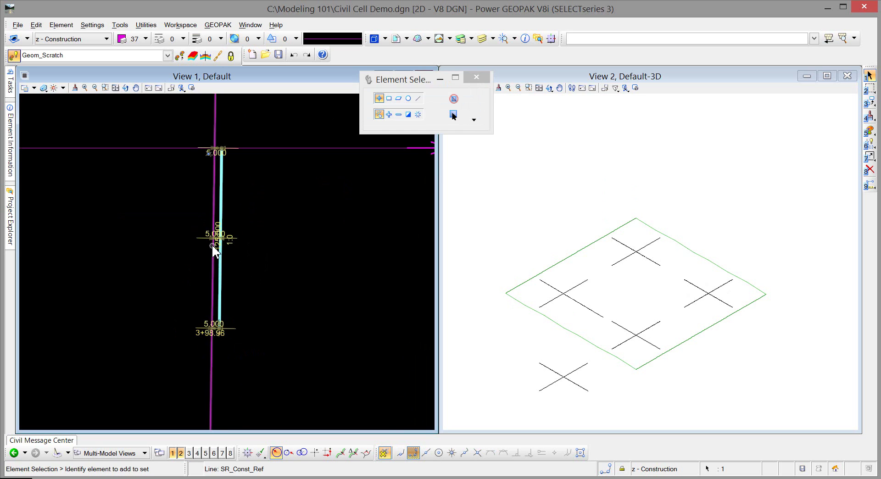
scroll(219, 243, up, 3)
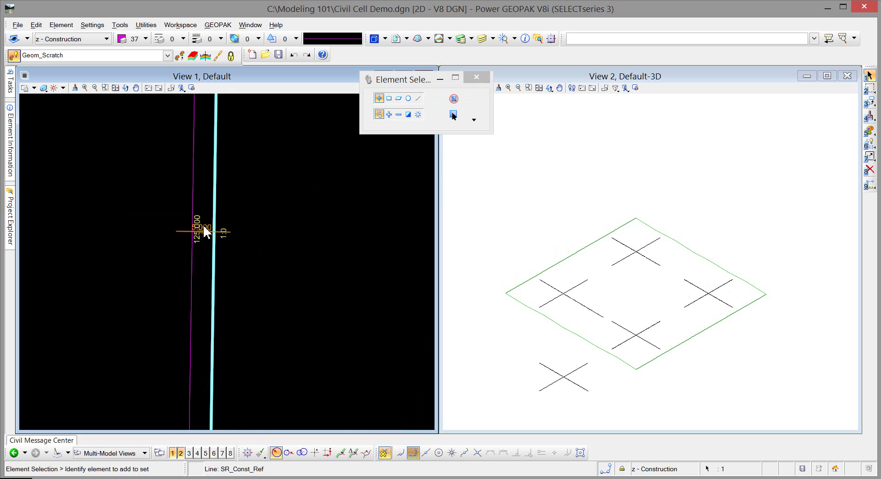
click(203, 227)
text(0)
key(Return)
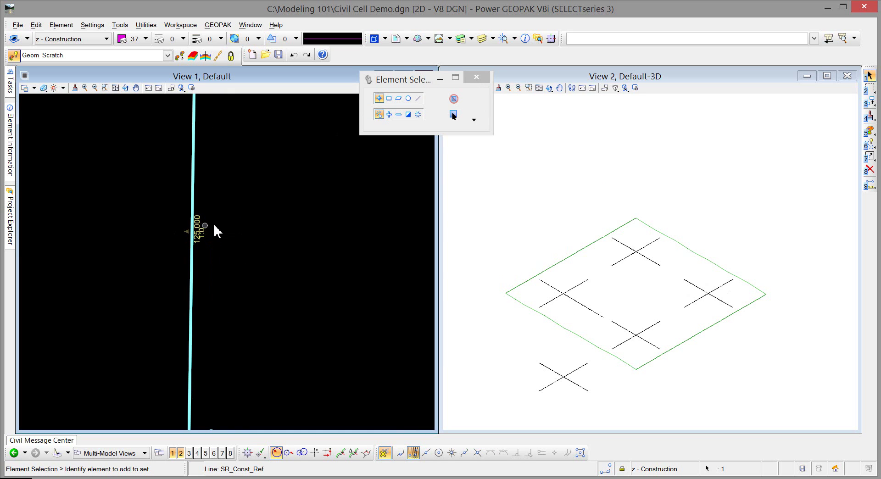
scroll(220, 235, down, 2)
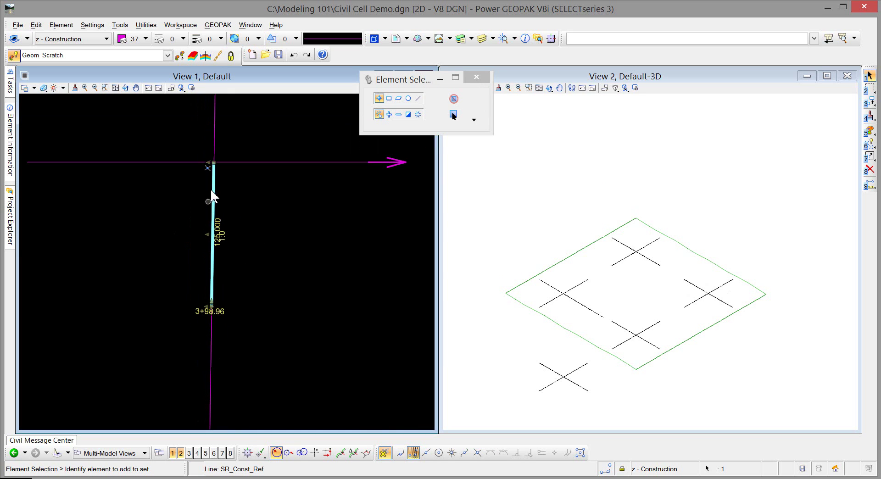
click(226, 276)
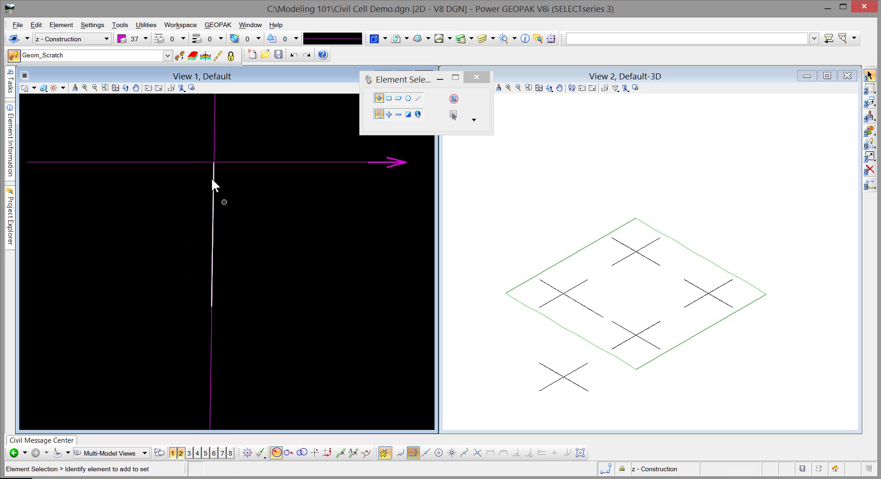
- Reselect the SR_Const_Ref line and set its offset to 5 through its properties
click(213, 270)
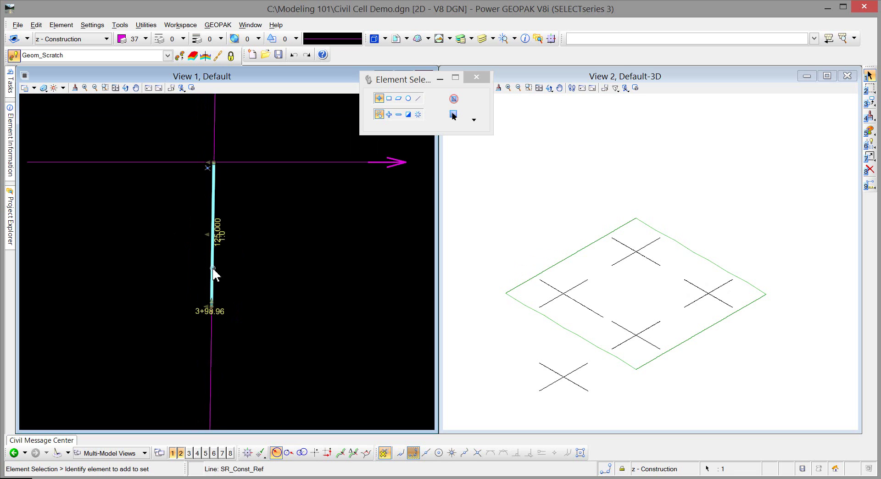
scroll(222, 225, up, 4)
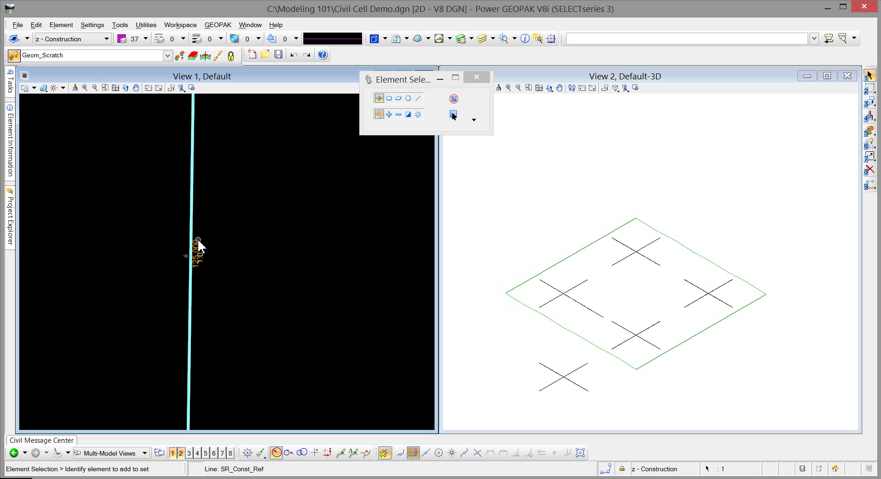
scroll(202, 246, down, 3)
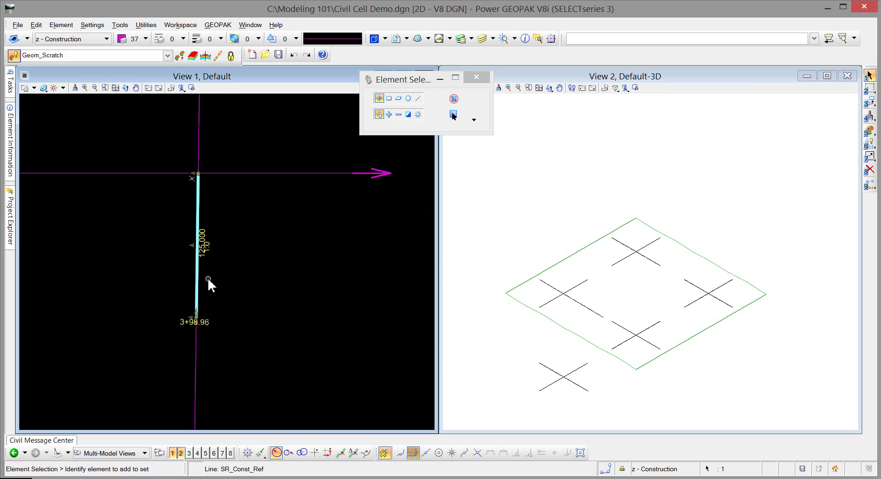
mouse_move(201, 270)
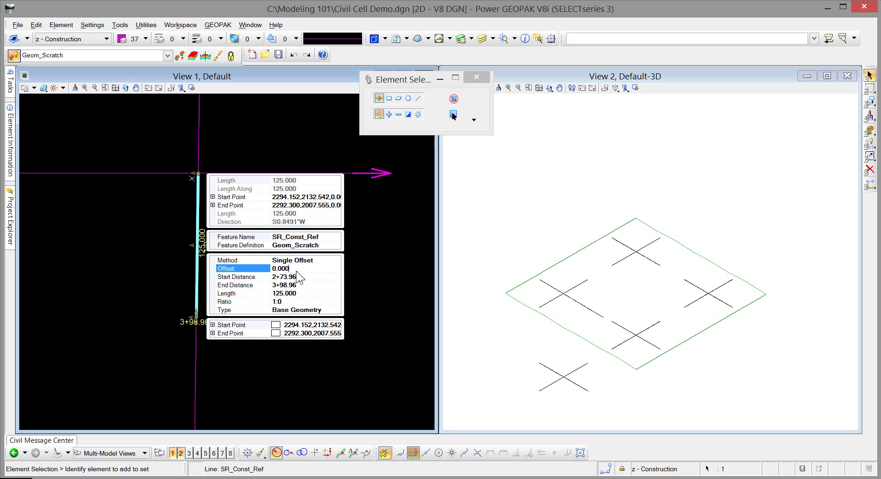
click(297, 270)
click(298, 271)
key(BackSpace)
text(5)
key(Return)
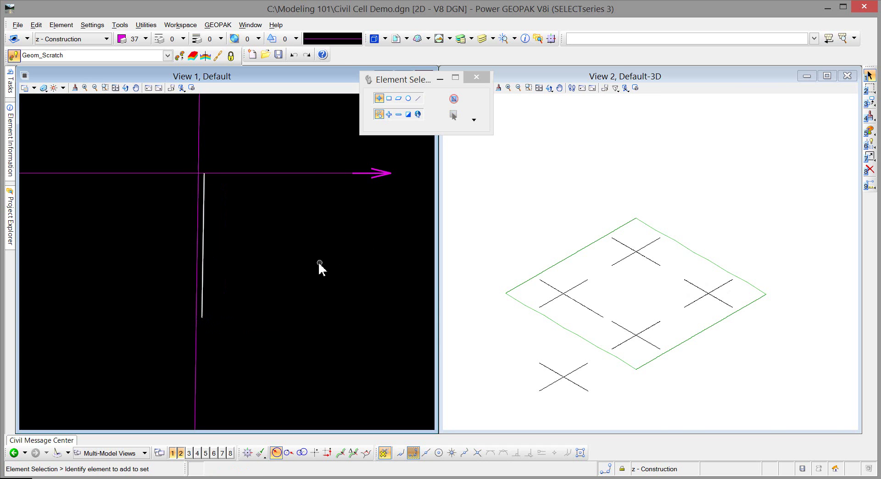
scroll(573, 299, up, 6)
scroll(537, 280, up, 3)
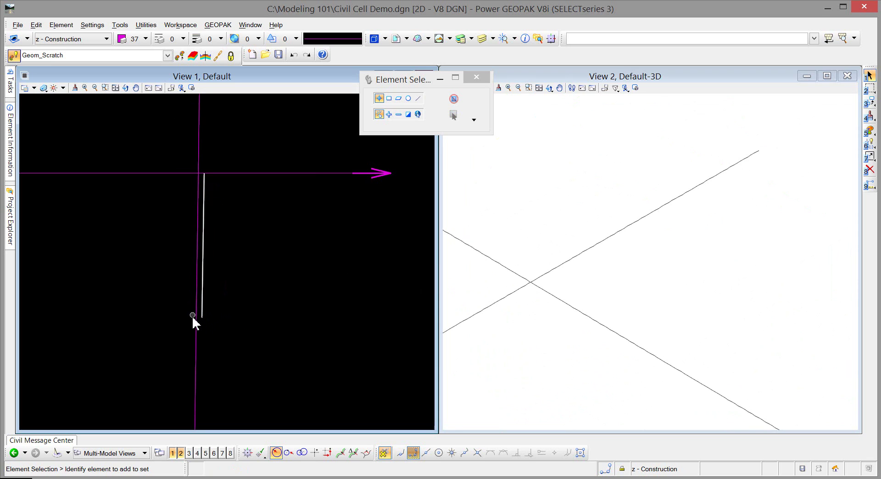
click(202, 303)
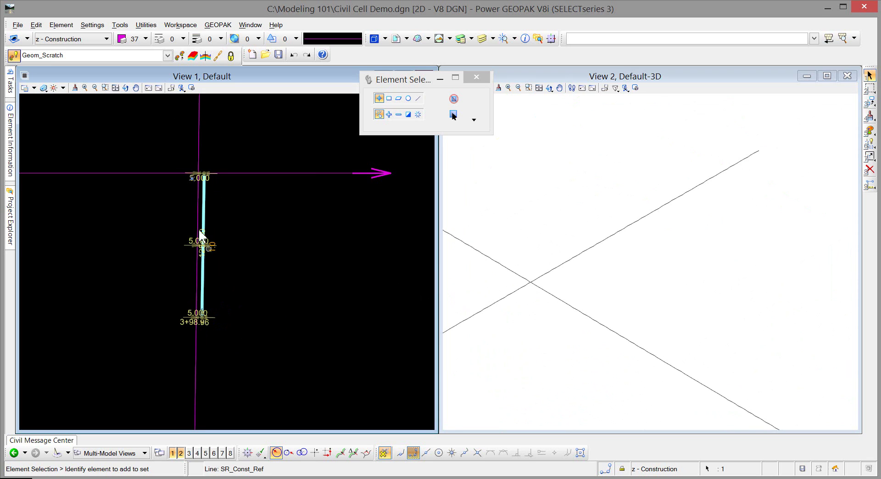
click(318, 347)
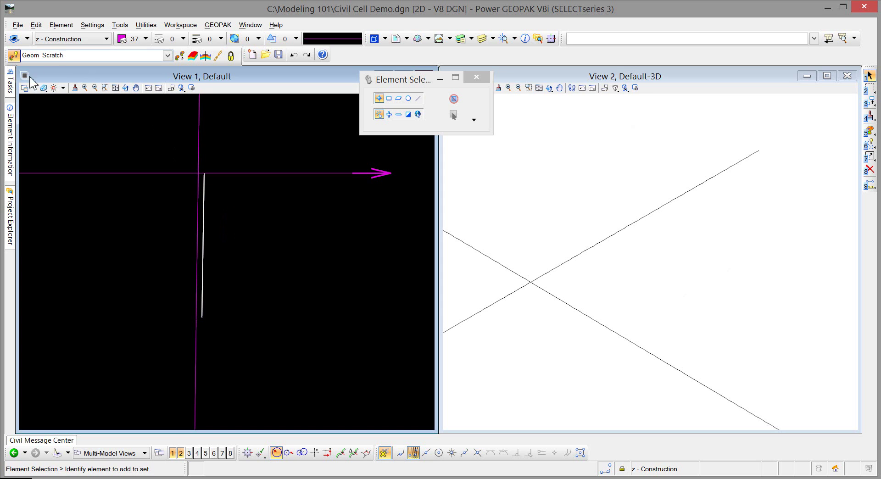
- Profile the SR_Const_Ref line by slope from the vertical construction line, using 0.00% slope, all points and 0.000 vertical offset
mouse_move(9, 87)
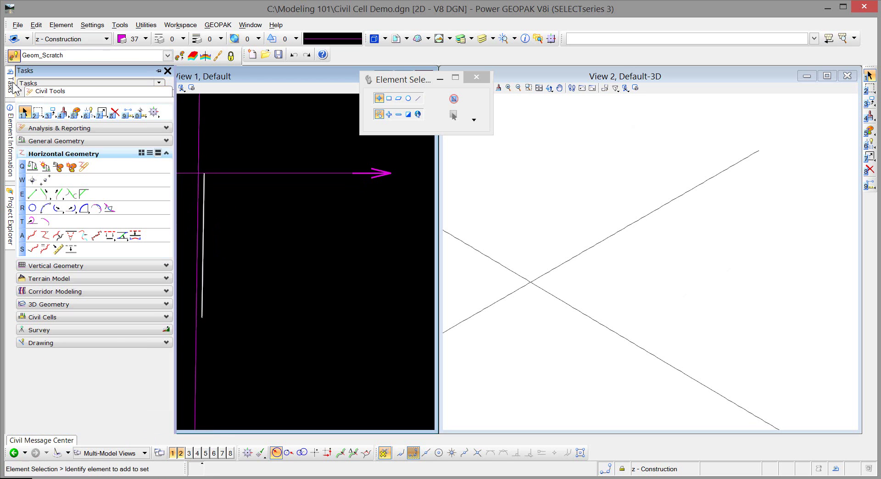
click(64, 266)
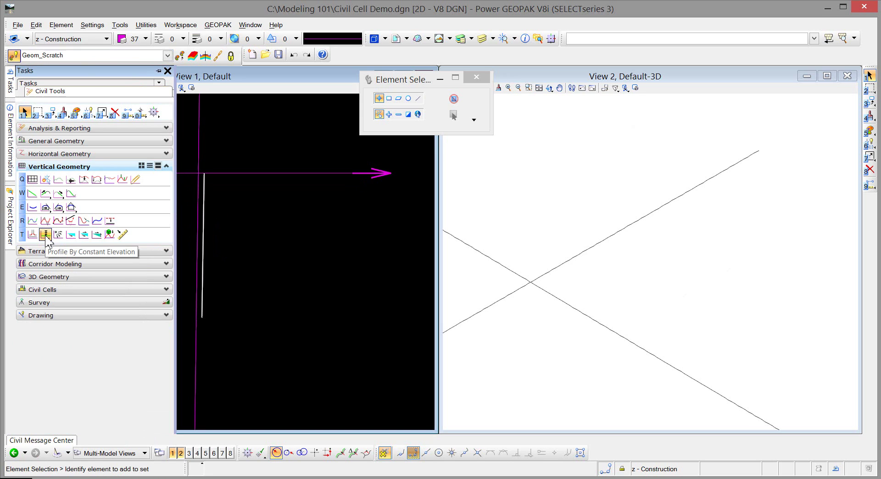
click(72, 235)
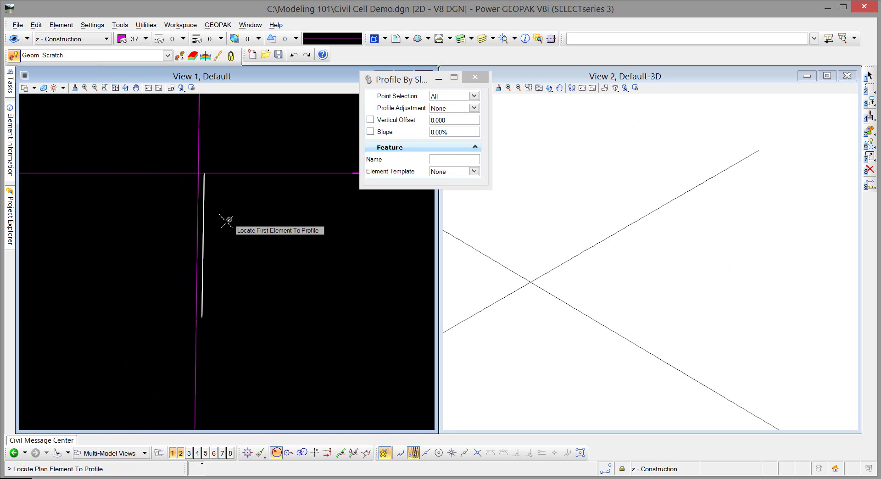
click(202, 238)
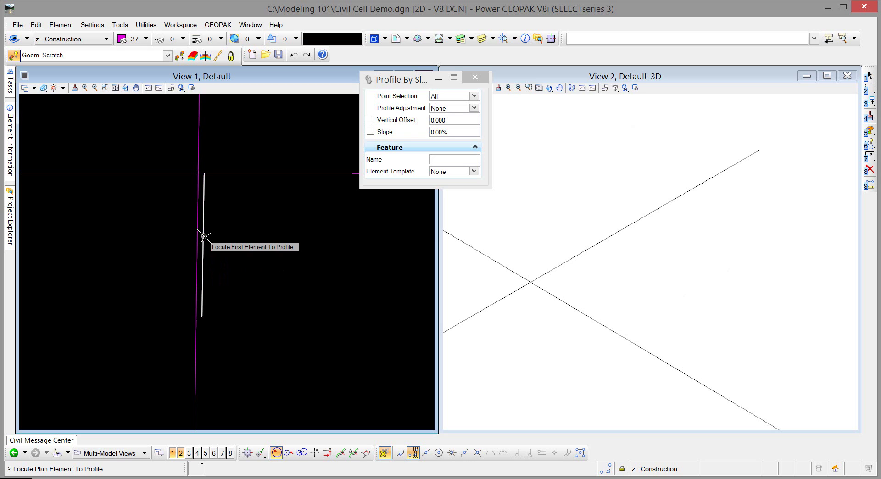
click(203, 236)
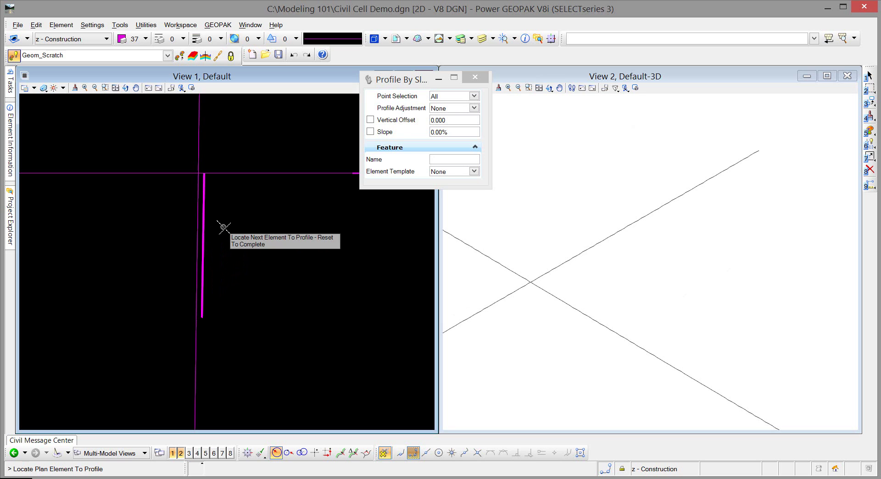
right_click(223, 227)
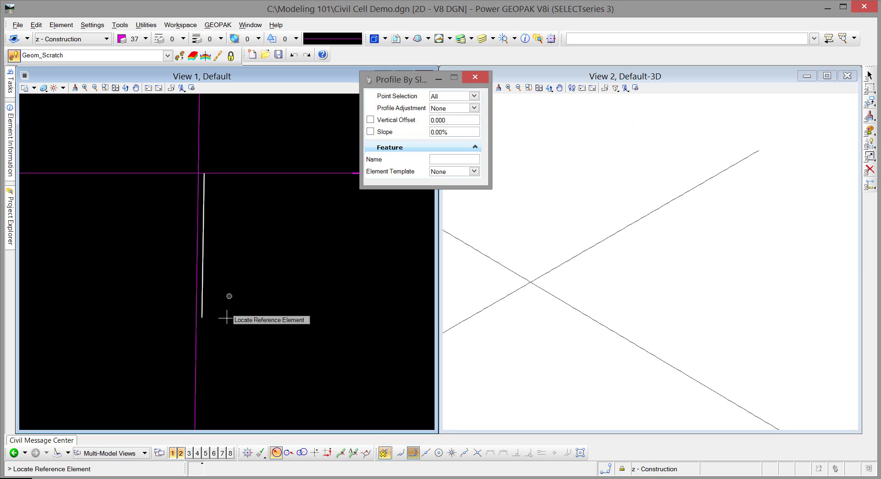
click(196, 351)
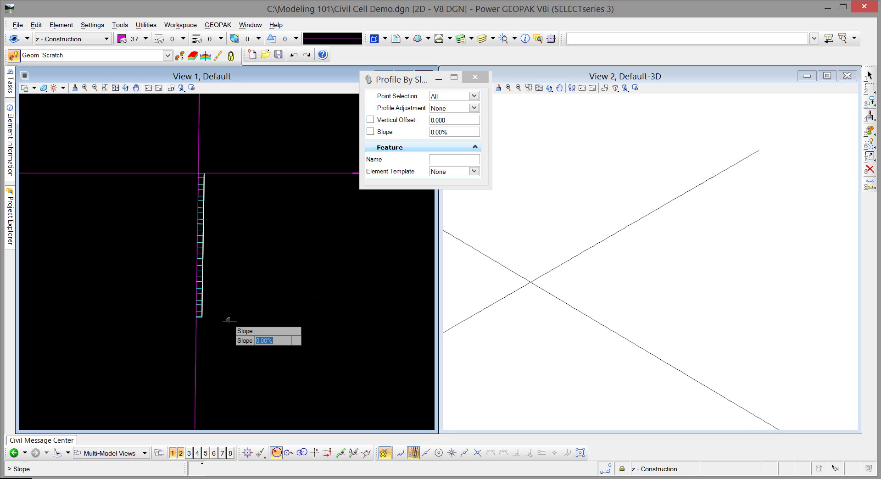
key(Return)
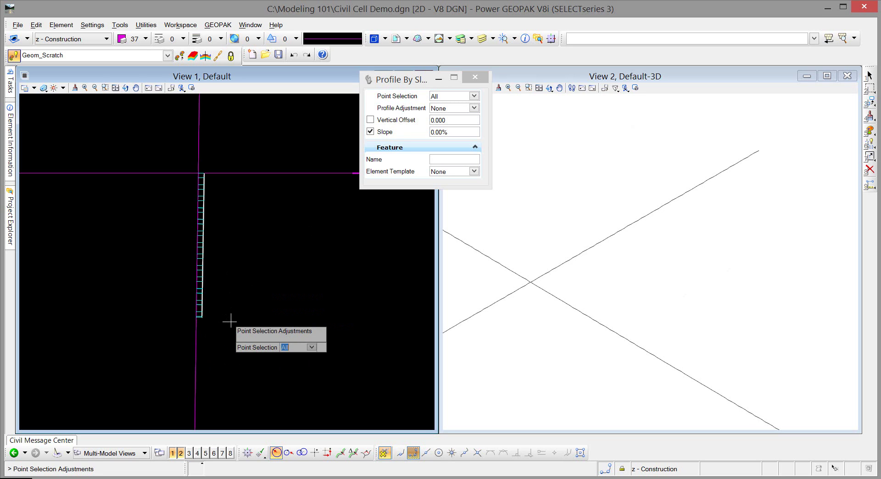
key(Return)
key(Return)
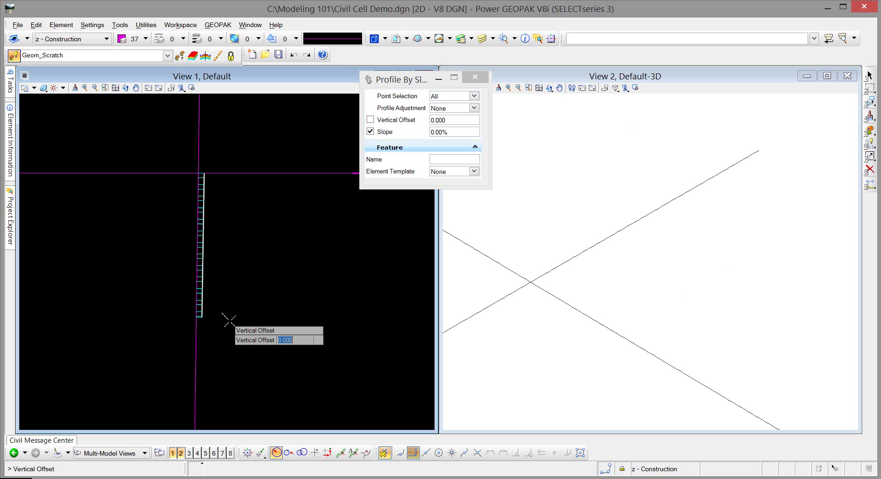
key(Return)
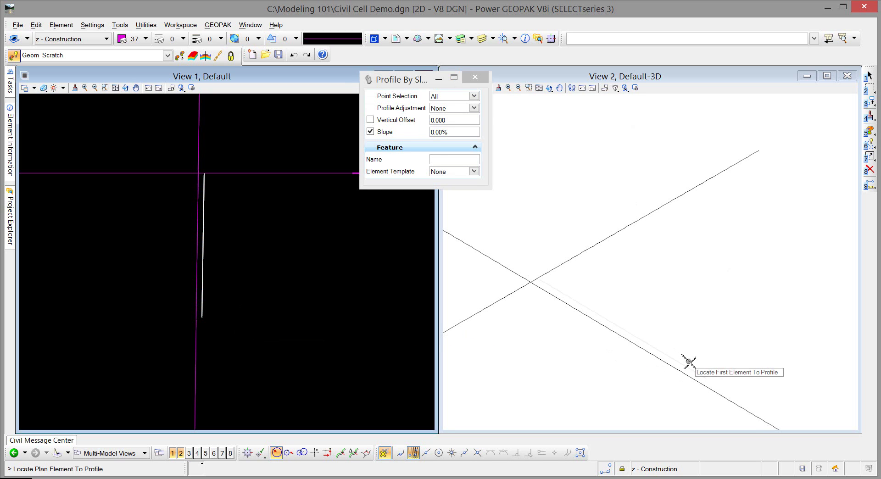
click(672, 349)
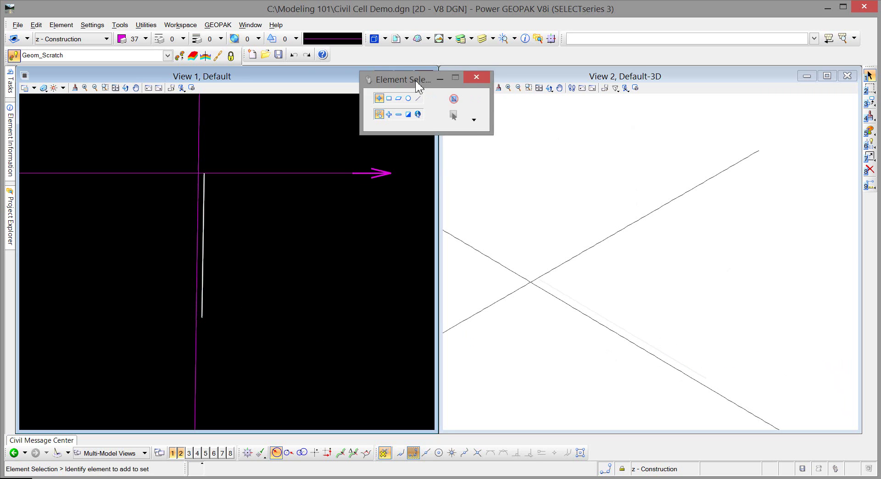
- Change the display style of View 2, the Default-3D view, to Wireframe
drag(418, 82, 353, 59)
click(458, 90)
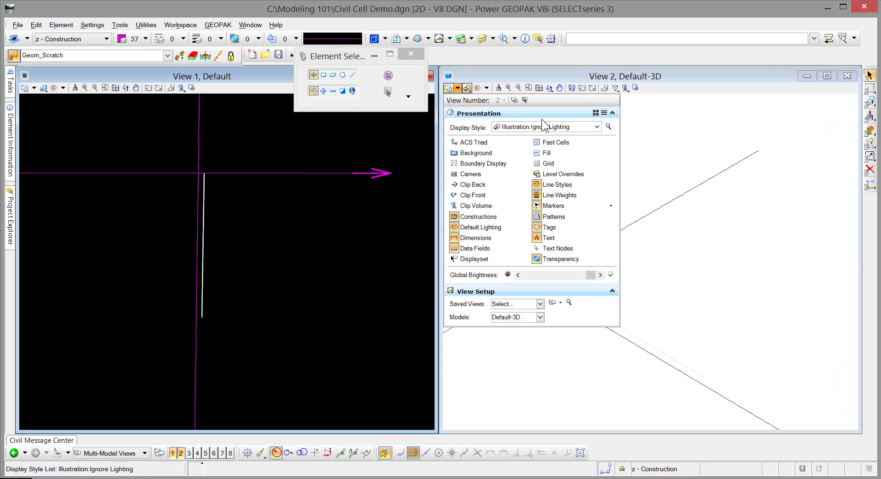
click(597, 127)
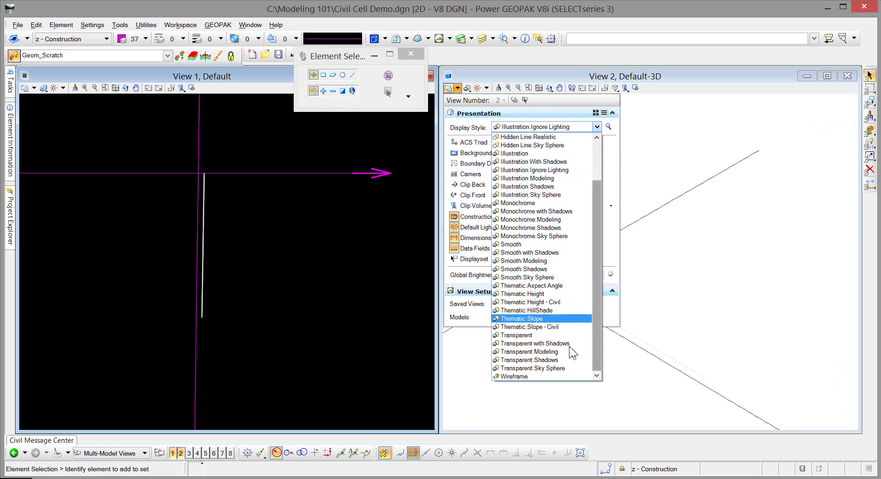
click(511, 379)
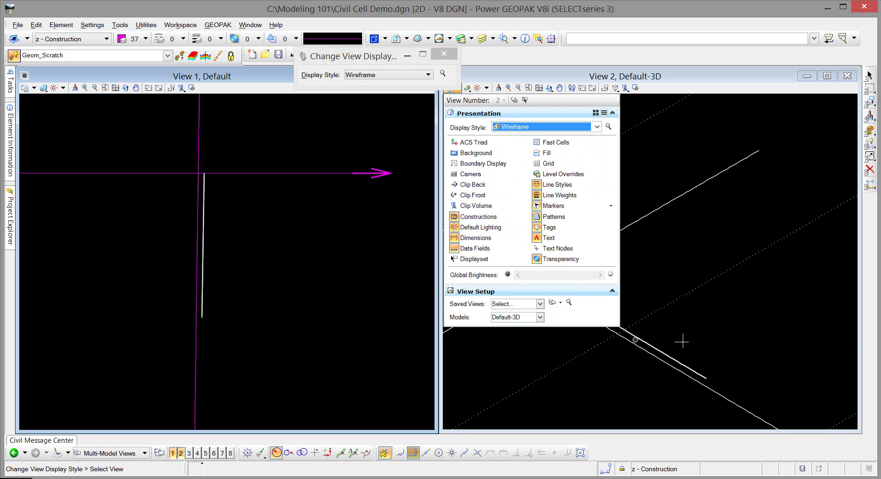
click(670, 139)
right_click(615, 302)
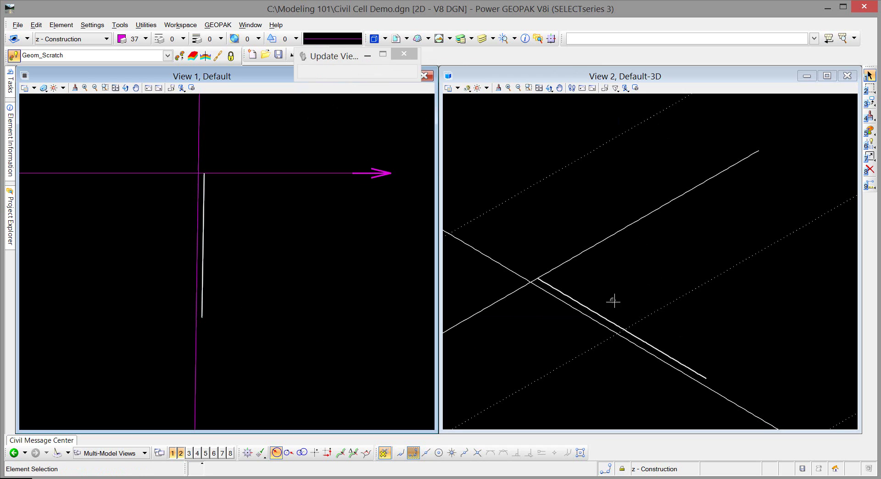
- Set the SR_Const_Ref line's length to 200 by editing its length dimension in the plan view
click(680, 361)
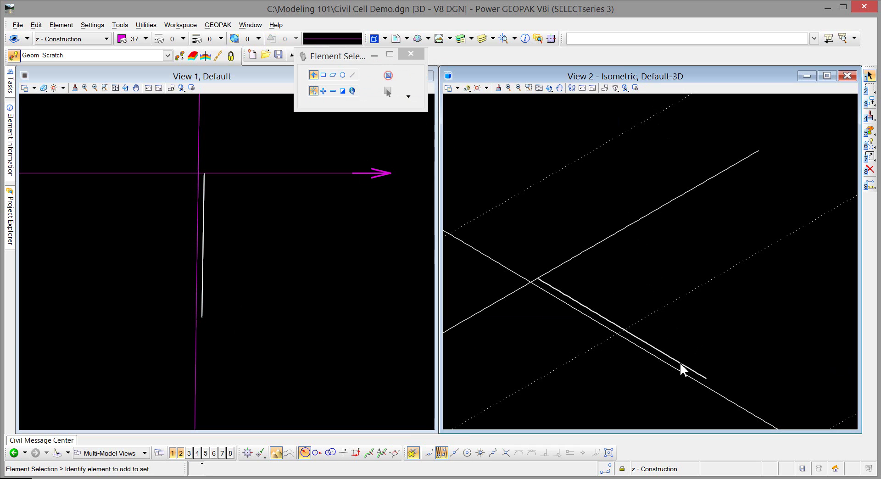
mouse_move(549, 286)
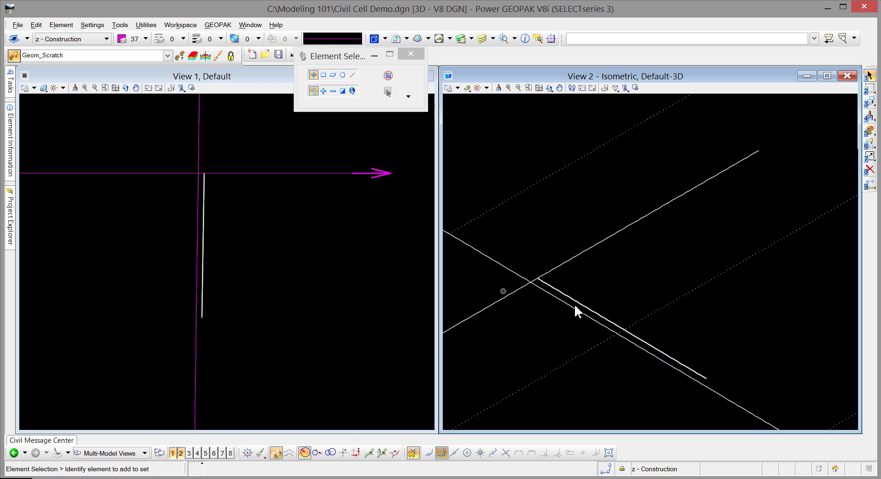
mouse_move(554, 301)
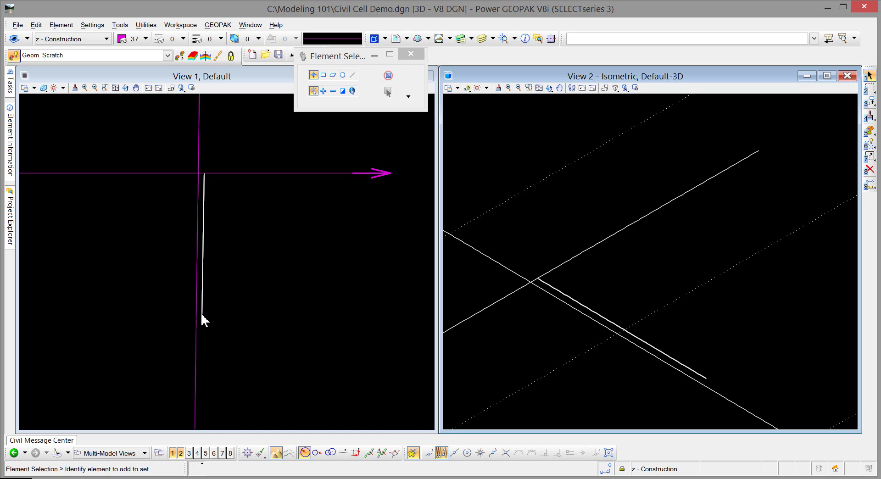
click(205, 268)
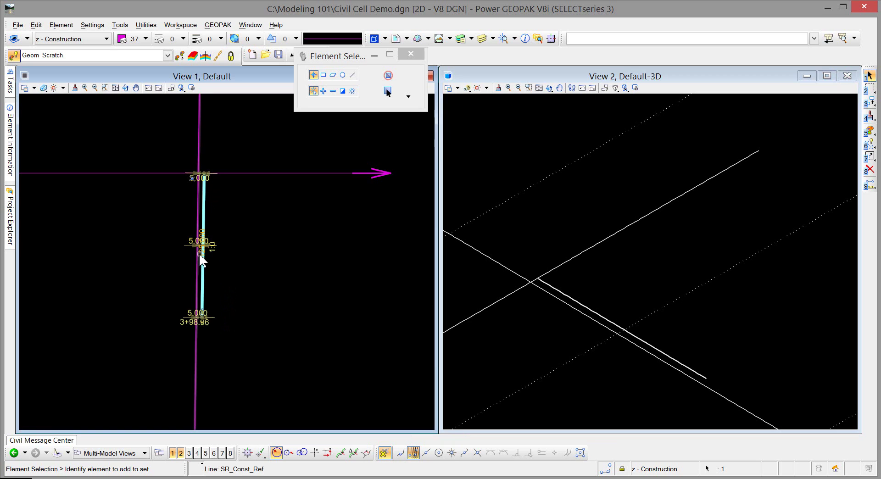
click(199, 253)
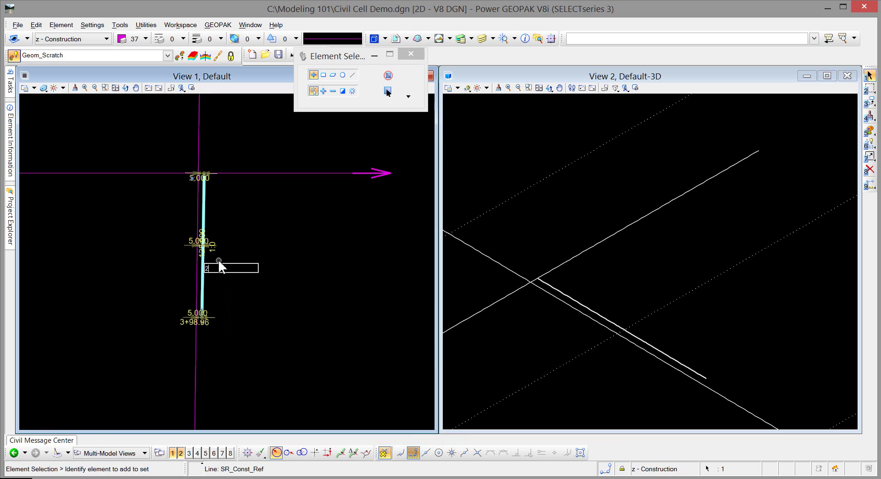
text(200)
key(Return)
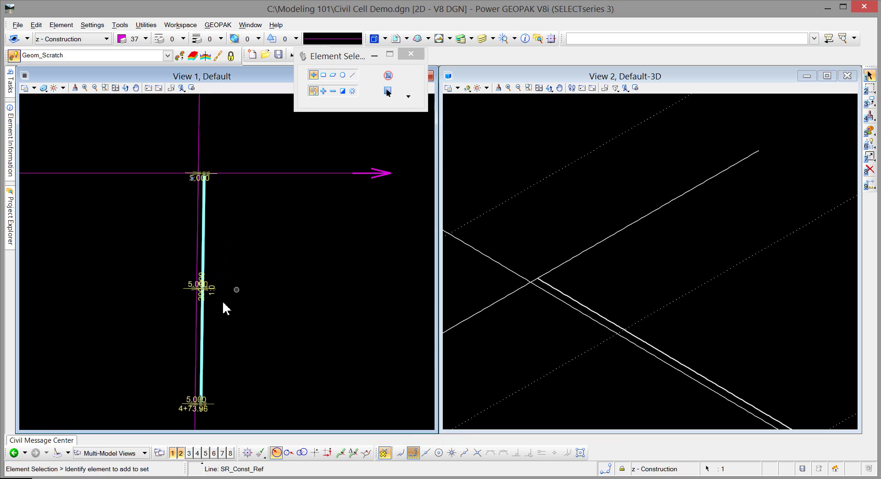
- Edit the SR_Const_Ref line's midpoint offset dimension so the line lies directly on the vertical construction line, and deselect it
scroll(233, 304, down, 3)
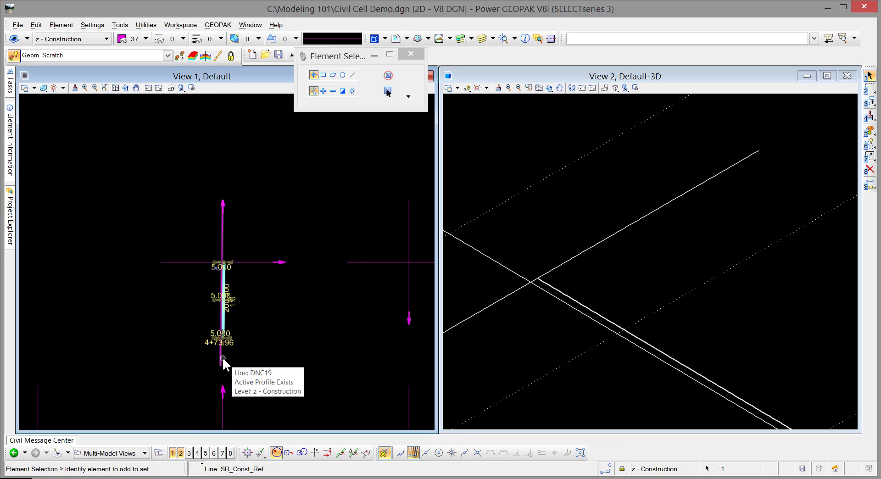
scroll(241, 334, up, 3)
scroll(190, 222, up, 4)
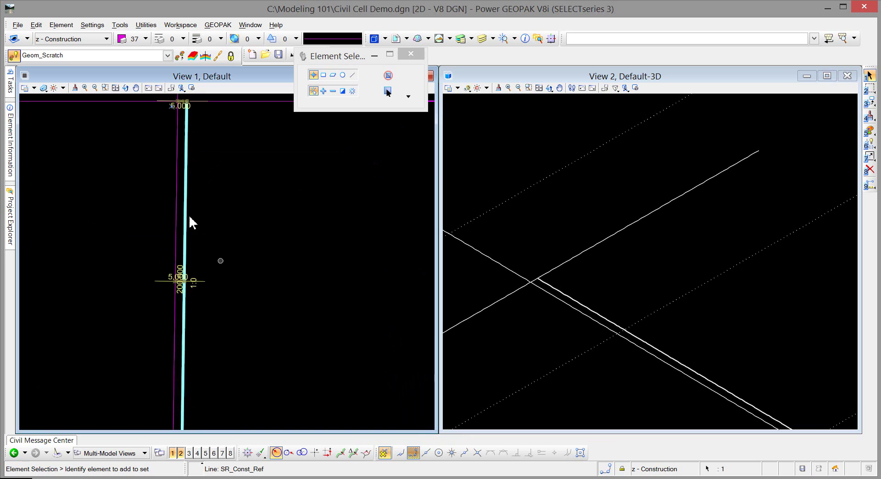
scroll(197, 259, down, 2)
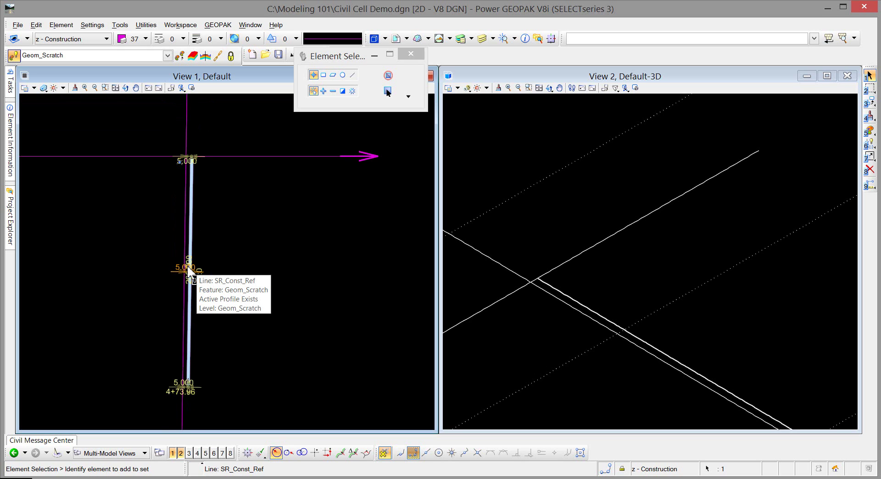
click(238, 235)
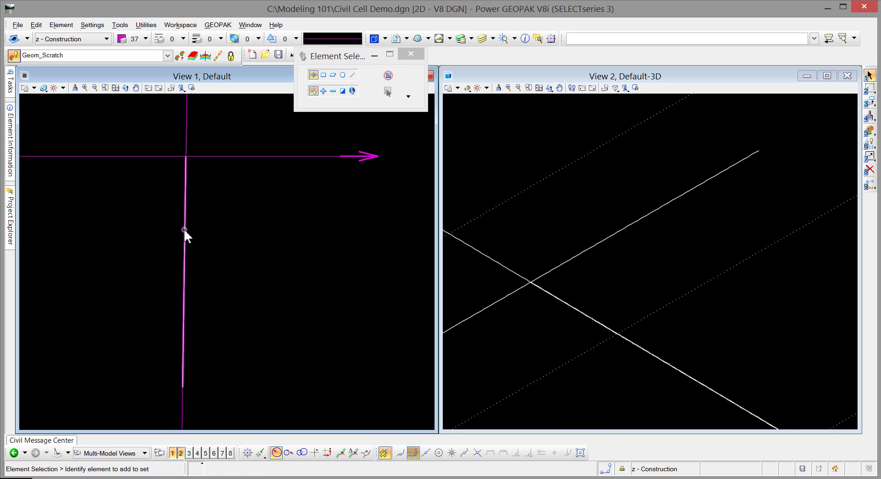
- Test the vertical construction line by moving its lower endpoint left to about N17.8°E, and bring it back to about N2.4°E
scroll(238, 330, down, 5)
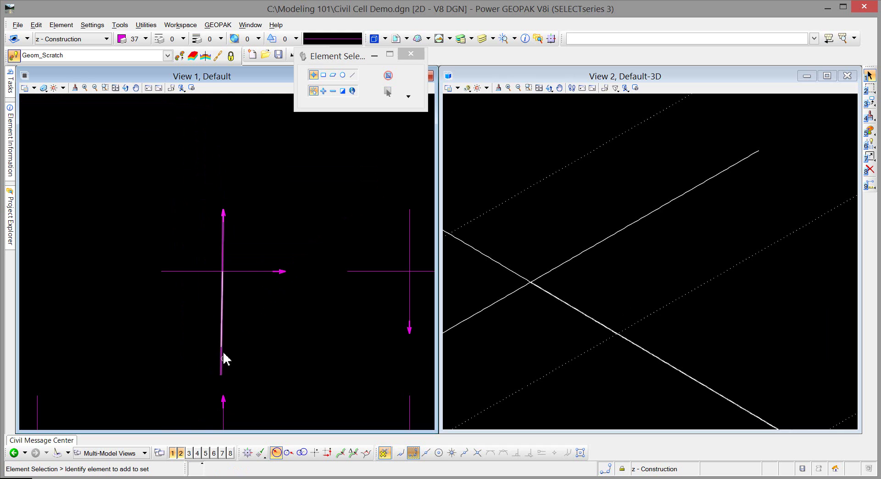
click(224, 358)
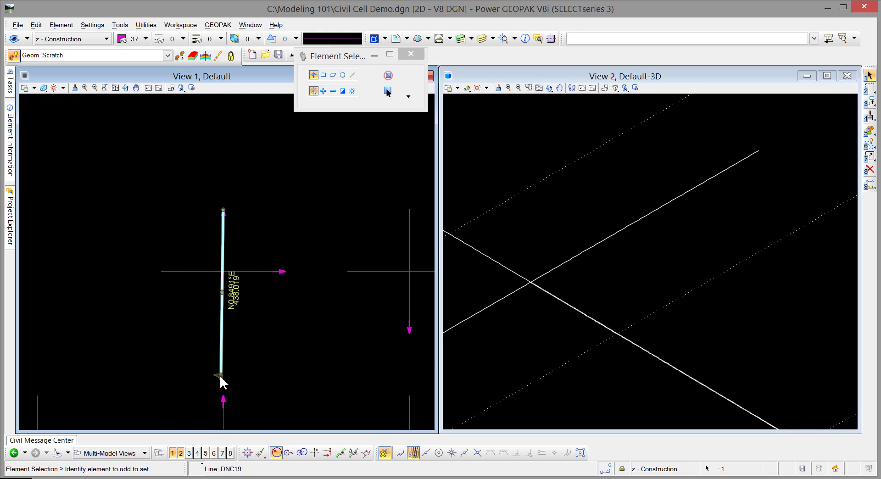
click(221, 376)
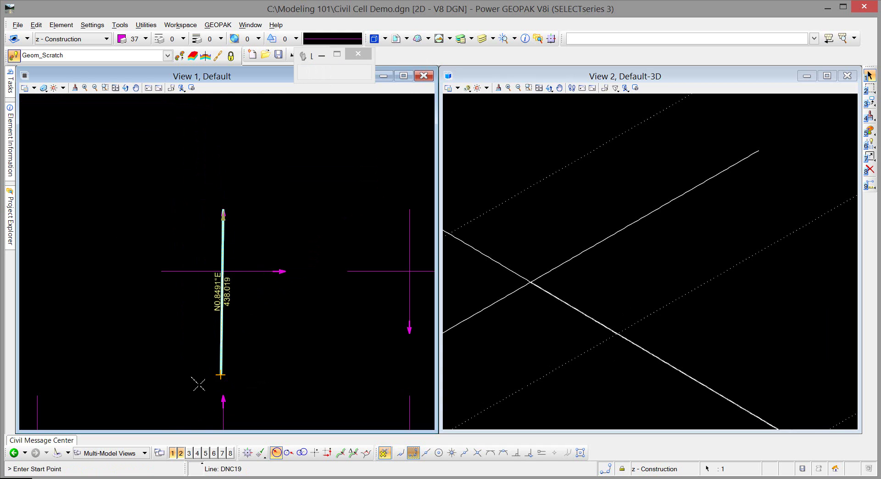
click(166, 388)
scroll(511, 365, down, 4)
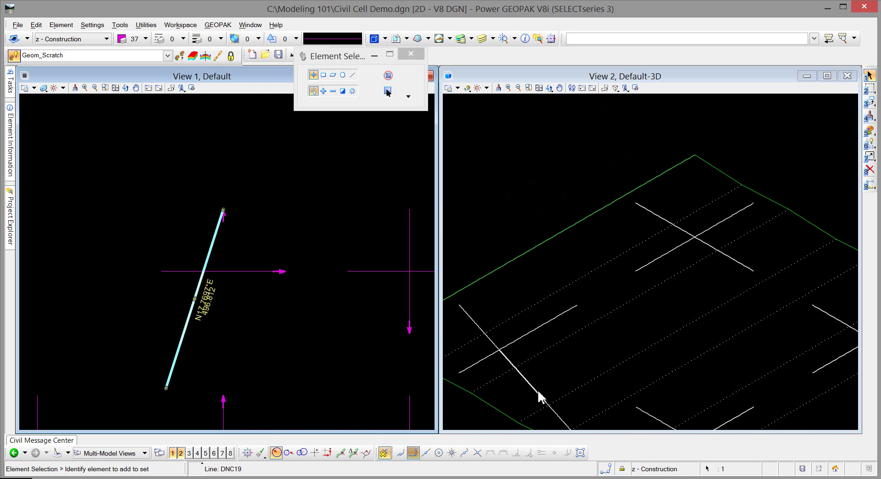
click(166, 388)
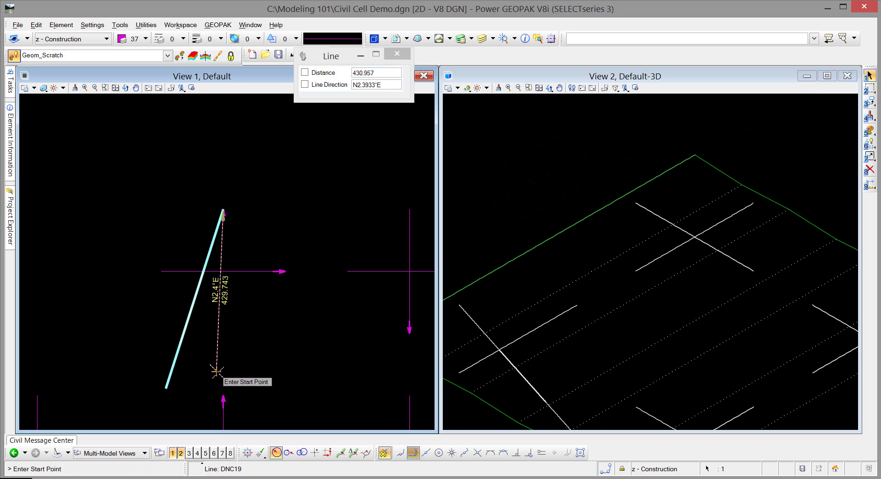
click(216, 371)
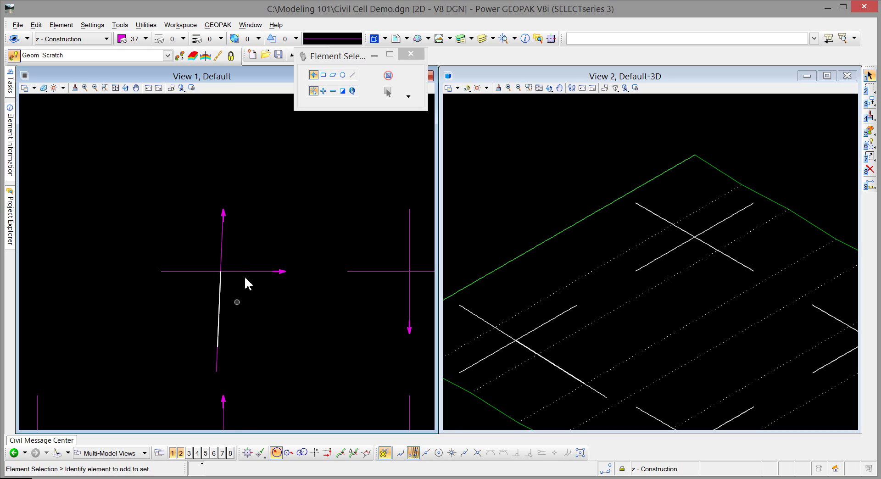
- Set the active feature definition to Road_EdgeOfPavement from the linear Roadway features
click(167, 55)
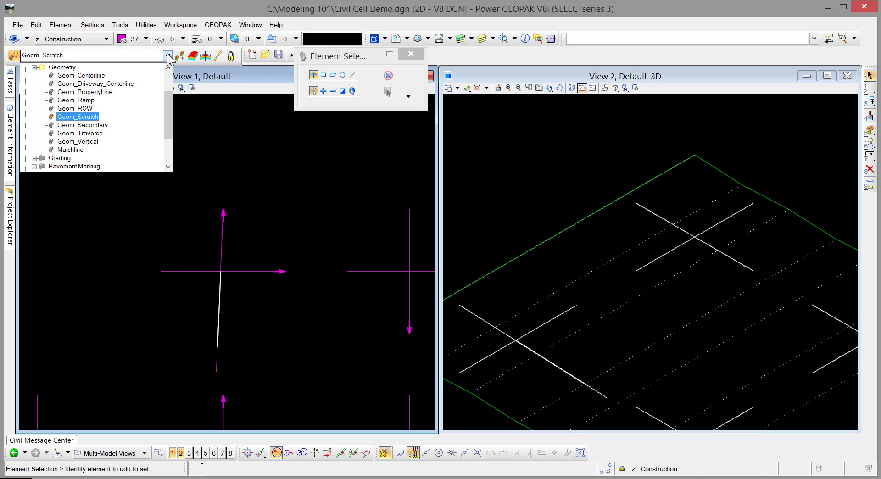
click(34, 67)
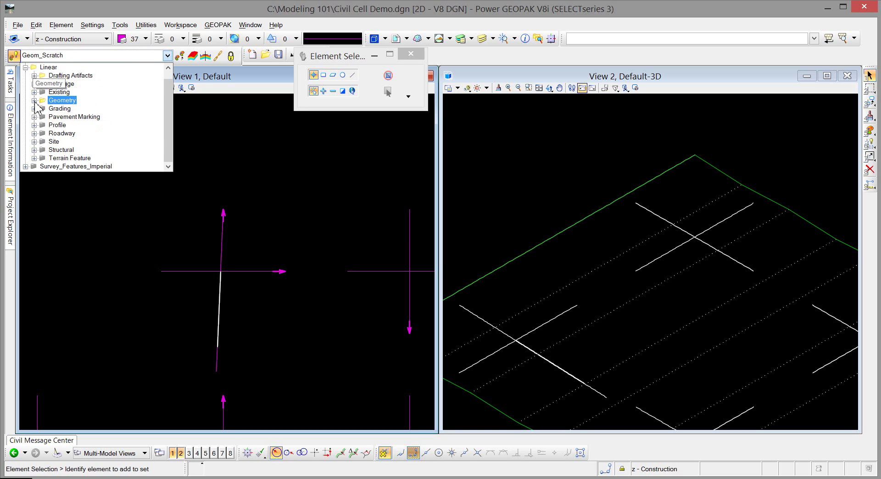
click(34, 133)
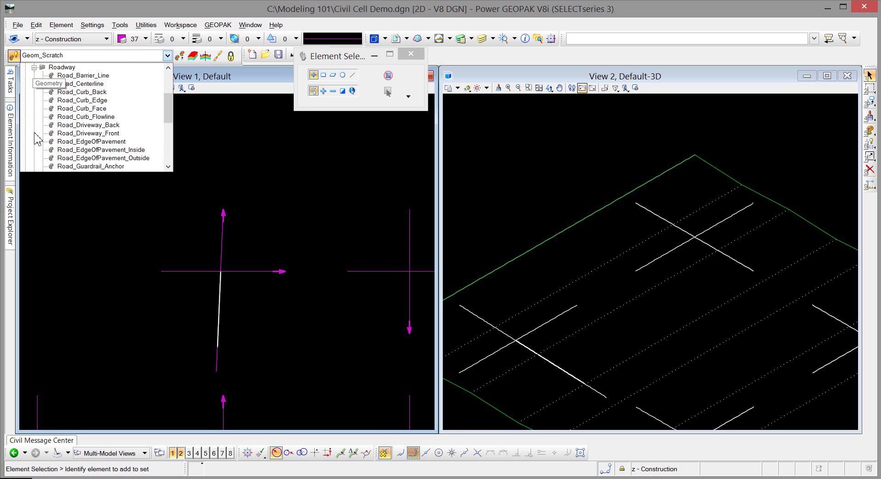
click(120, 142)
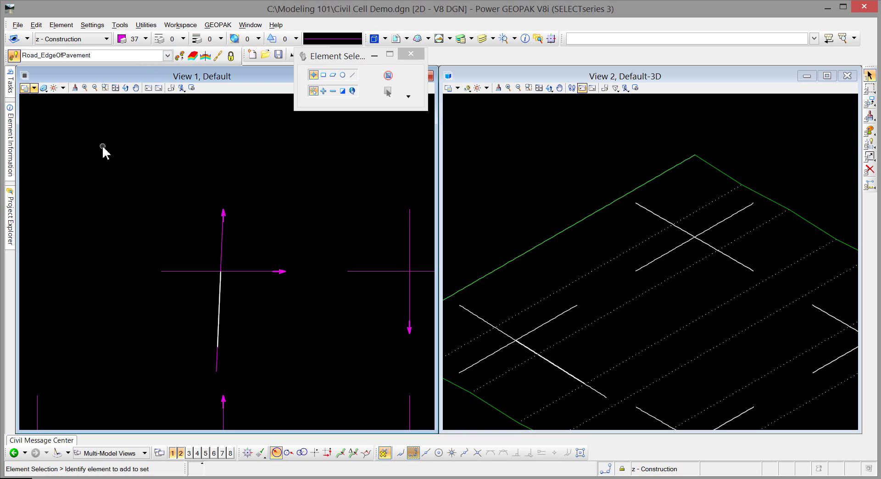
- Offset the entire SR_Const_Ref line by -12 without mirroring to create the edge of pavement on its east side
mouse_move(10, 87)
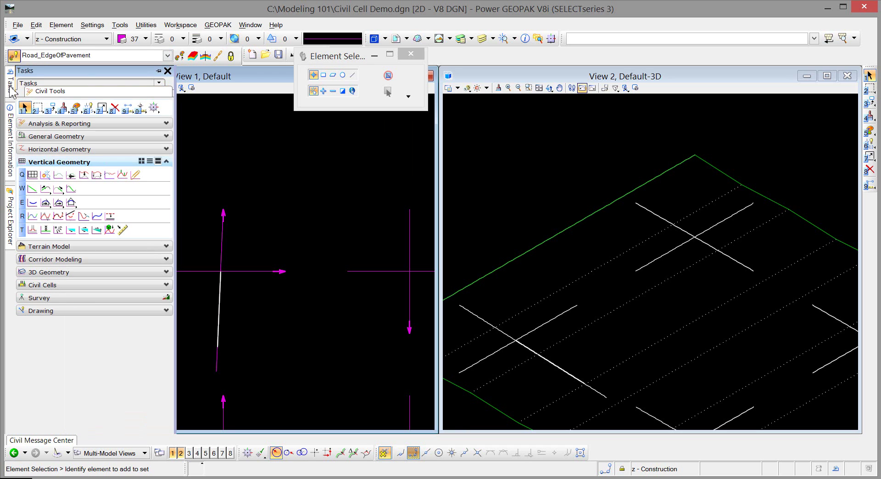
click(46, 150)
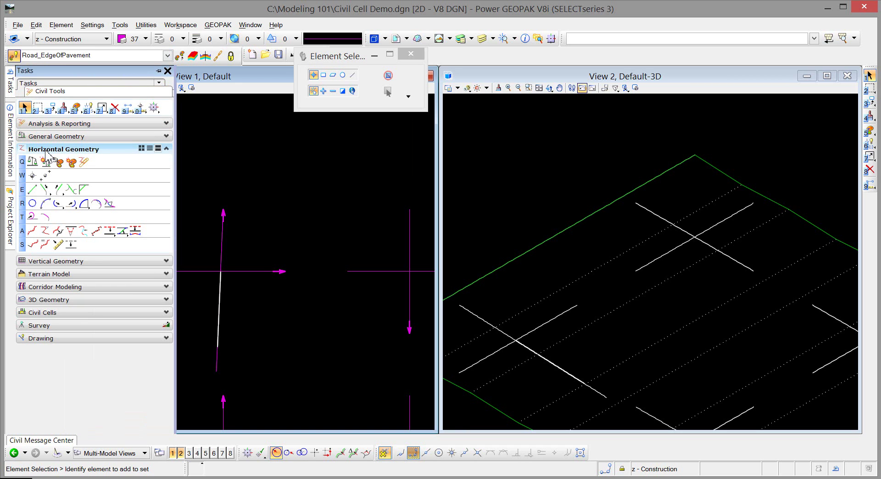
click(110, 232)
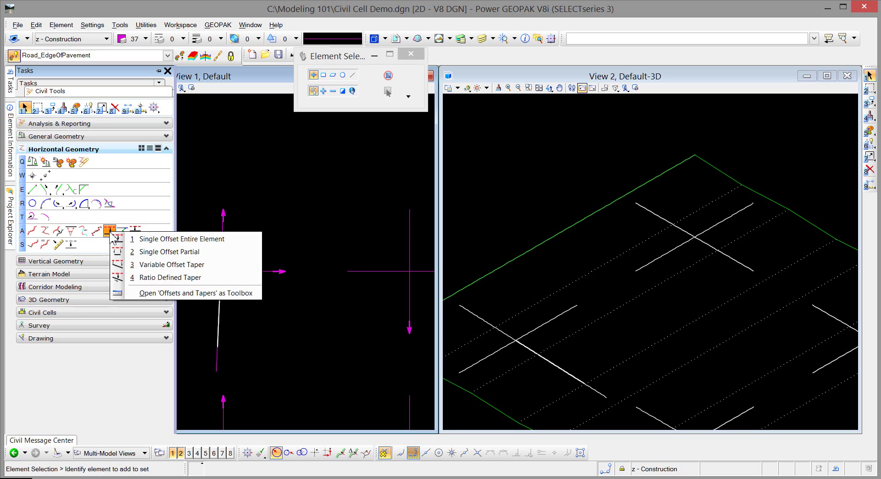
click(163, 241)
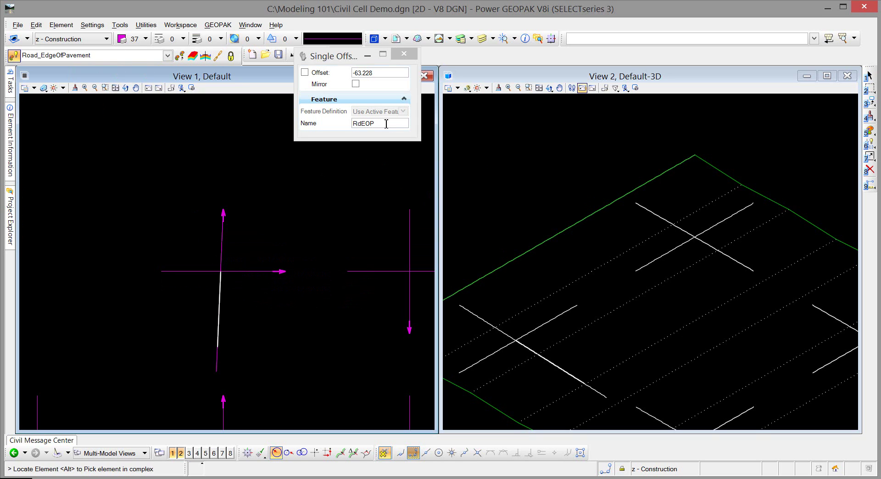
click(218, 317)
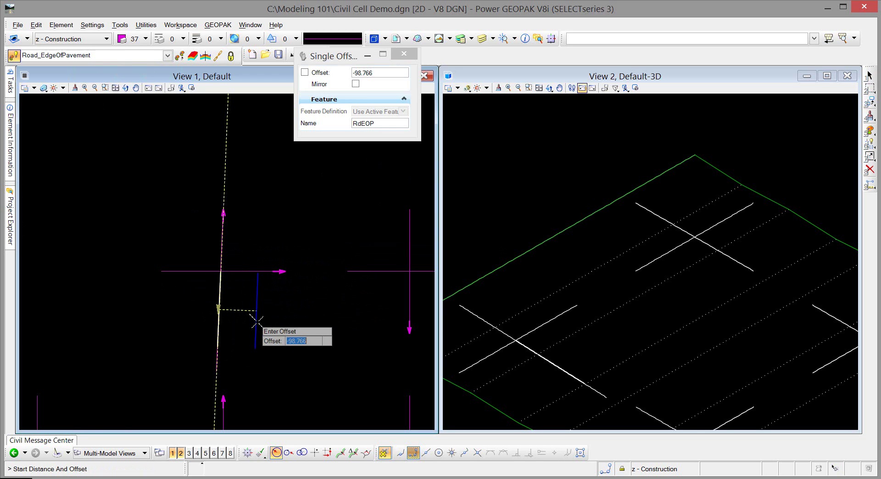
scroll(246, 321, up, 4)
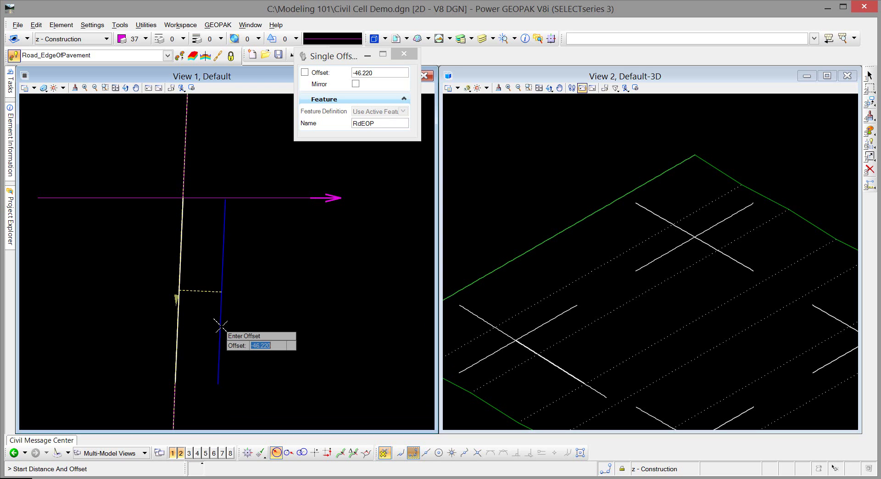
text(-12)
key(Return)
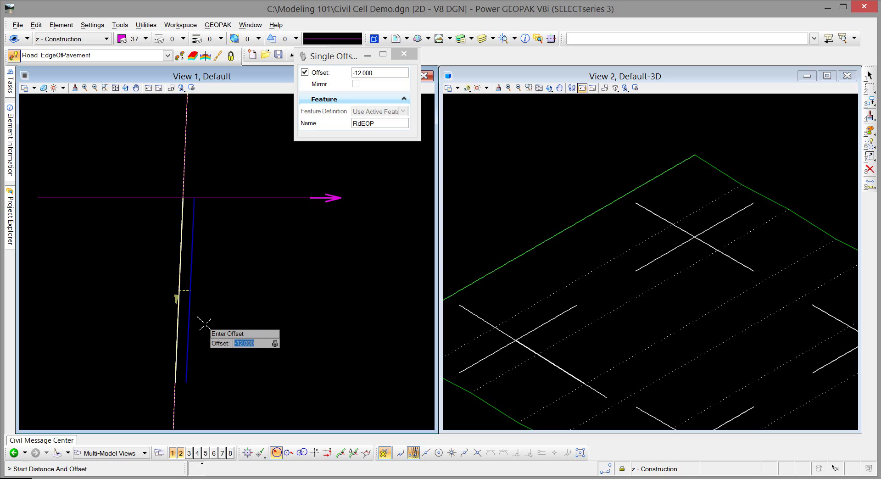
click(204, 323)
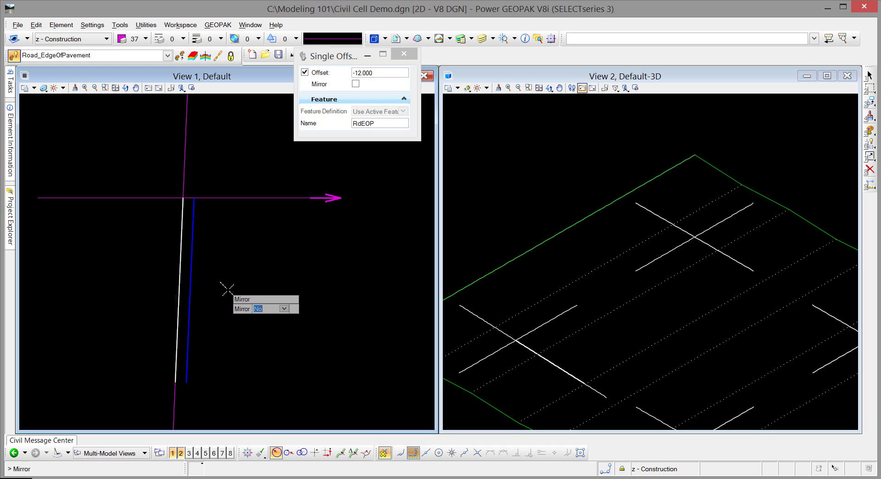
right_click(227, 289)
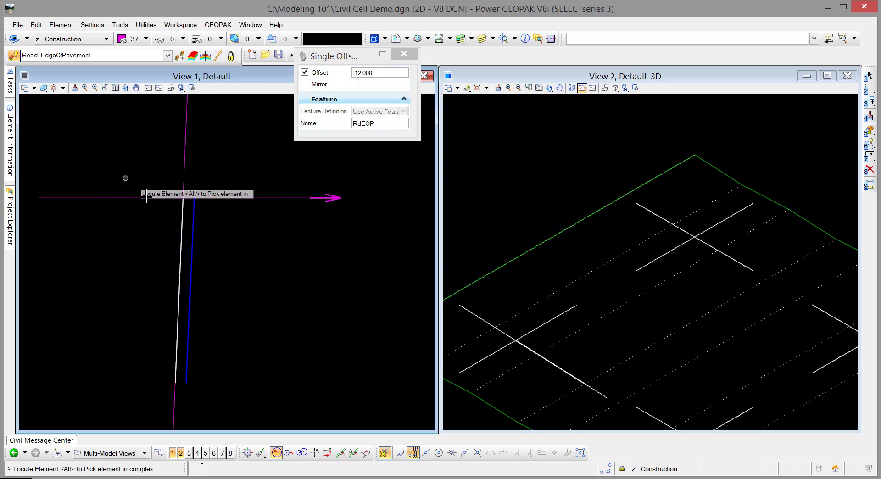
- Offset the entire SR_Const_Ref line by 12 without mirroring to create the west edge of pavement, and end the command
click(181, 237)
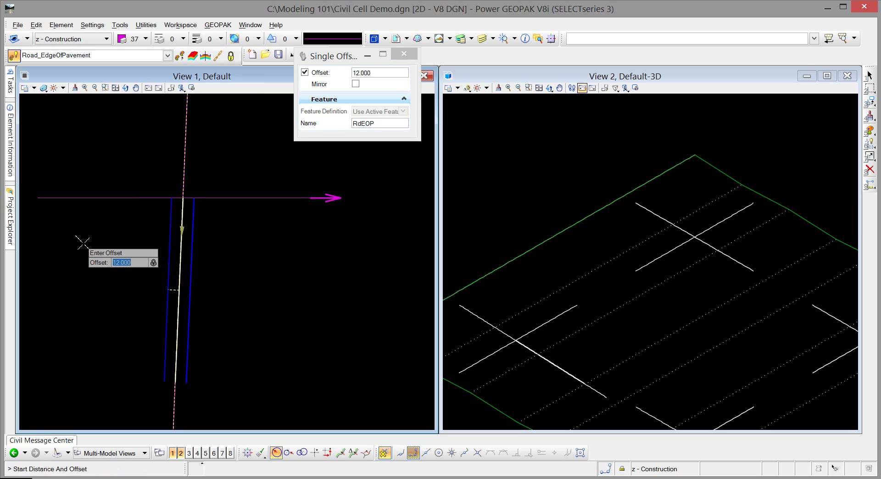
key(Return)
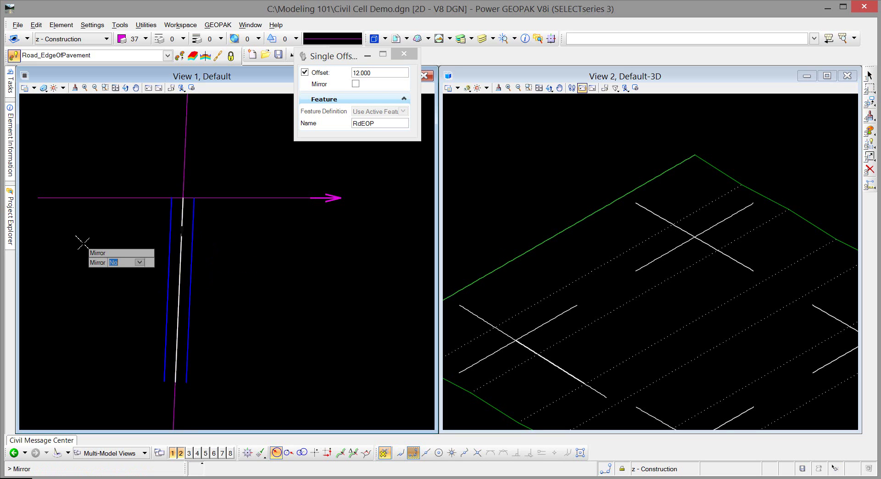
key(Return)
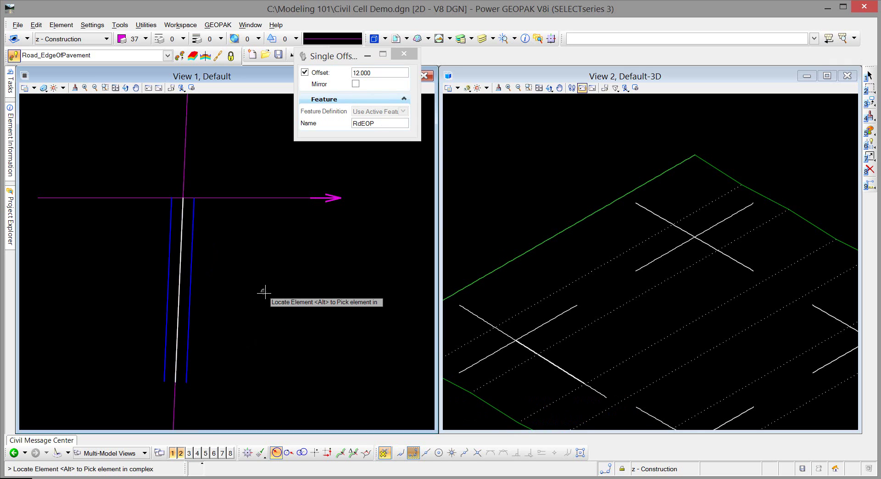
key(Escape)
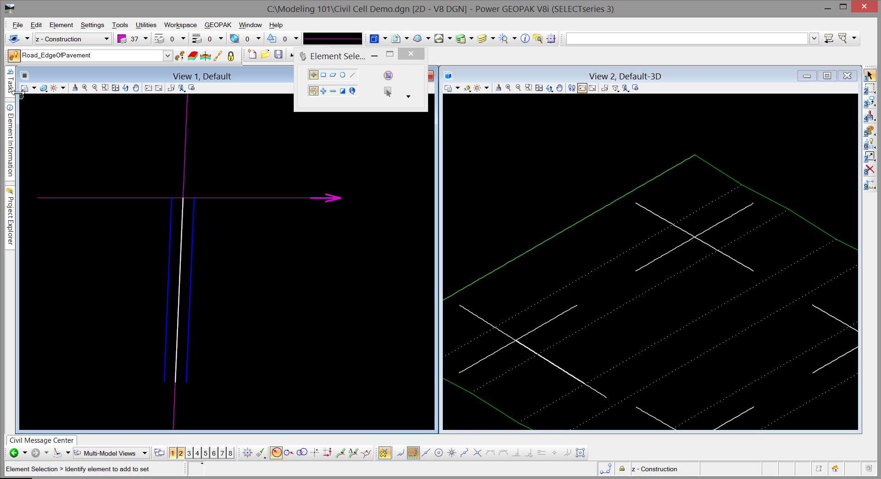
- Profile the east edge of pavement by slope from the SR_Const_Ref line at -2.00%, with point selection All and profile adjustment None
mouse_move(19, 92)
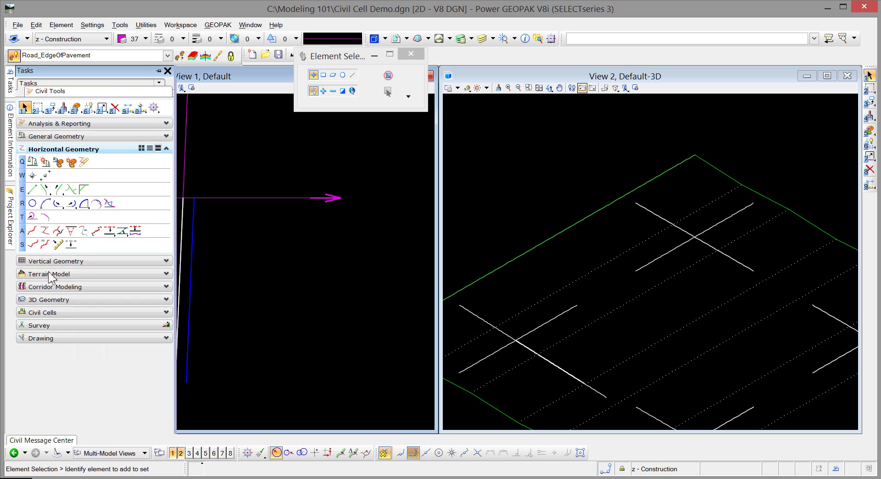
click(50, 261)
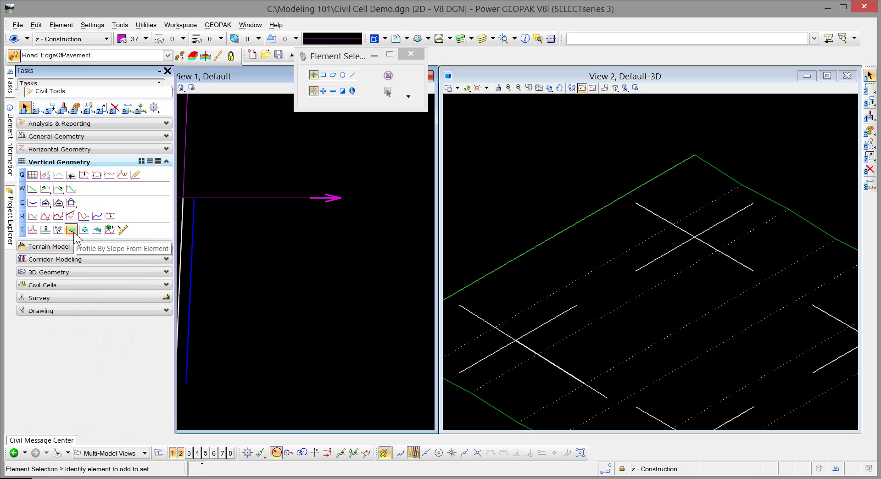
click(71, 230)
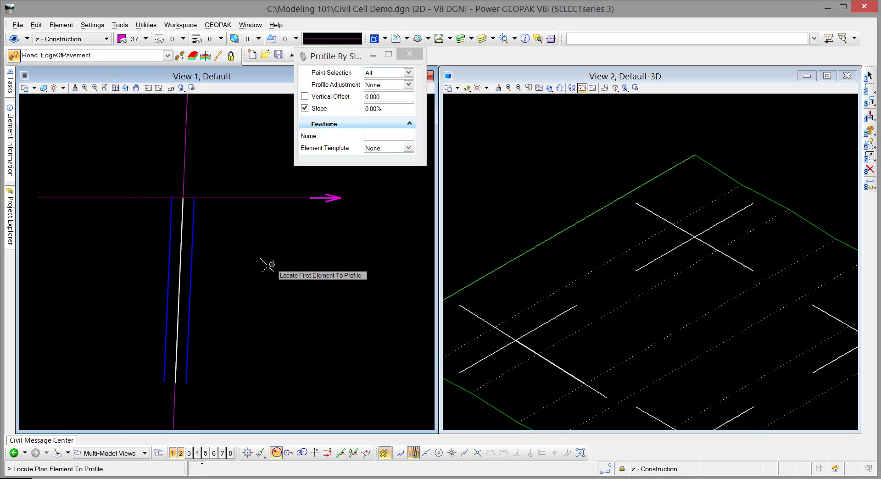
click(191, 288)
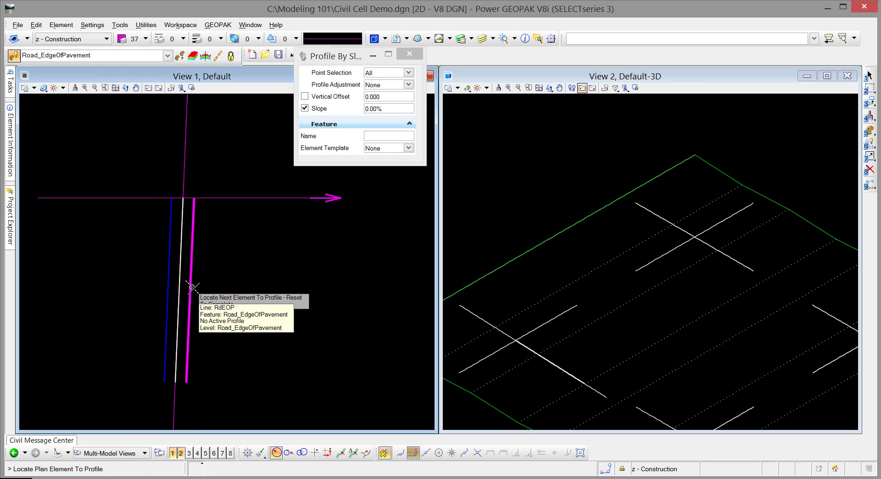
right_click(206, 278)
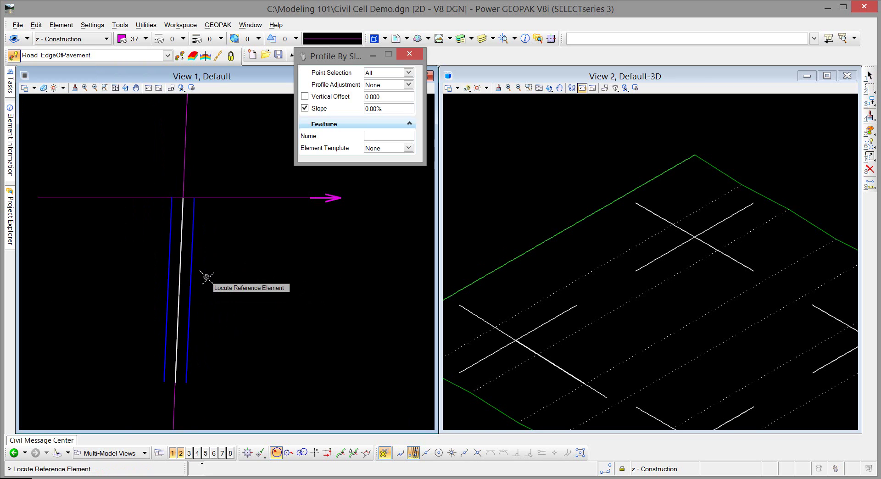
click(180, 291)
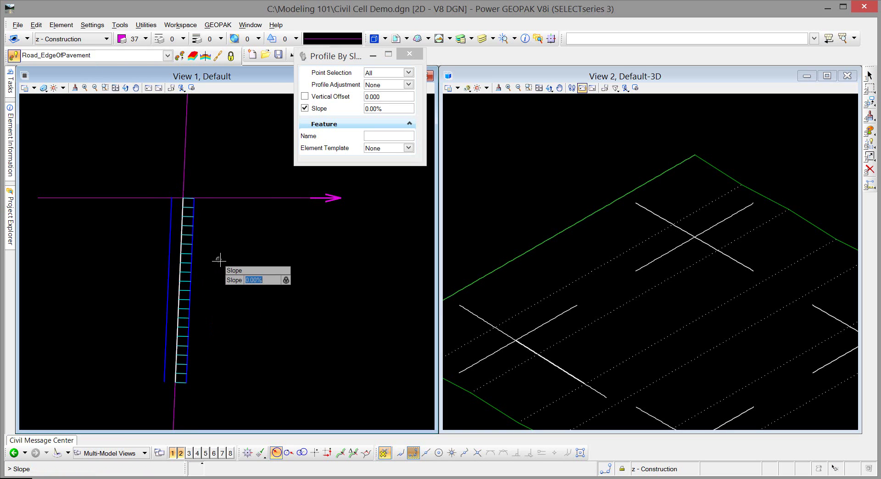
text(-2.0)
key(Return)
click(220, 260)
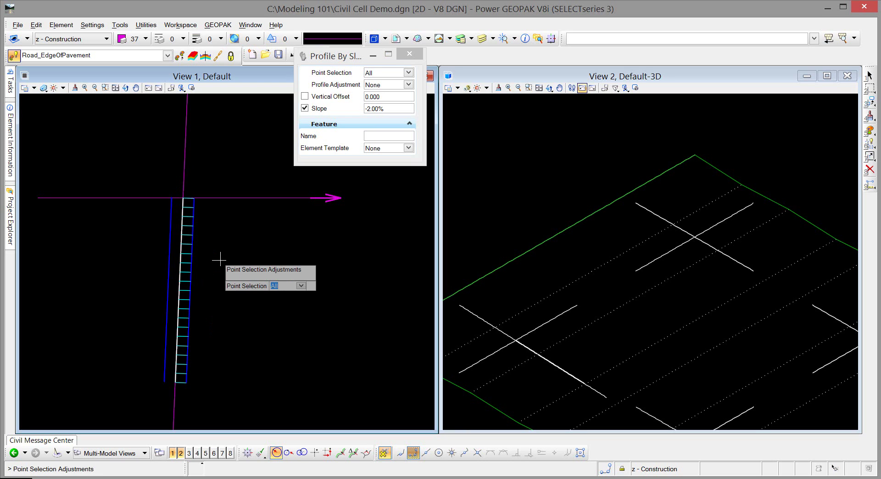
click(219, 259)
click(219, 259)
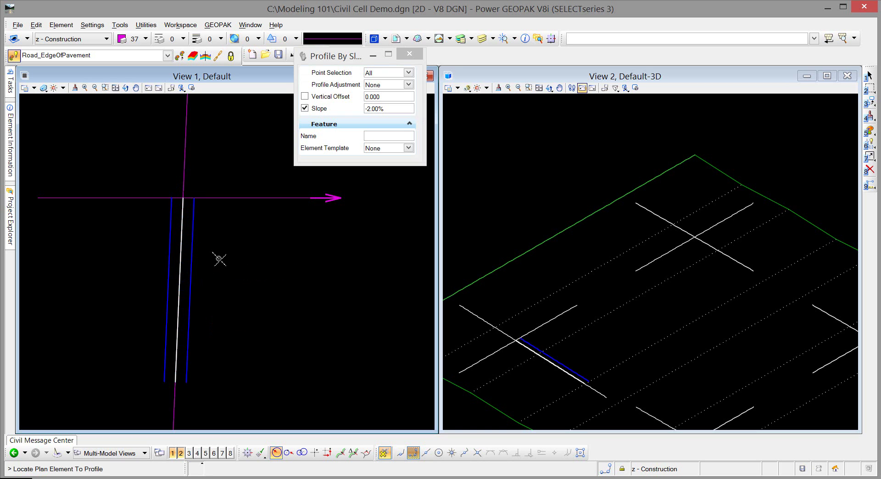
- Profile the west edge of pavement by slope from the SR_Const_Ref line at -2.00% for all points without profile adjustment, and end the command
scroll(532, 383, up, 3)
scroll(532, 382, up, 3)
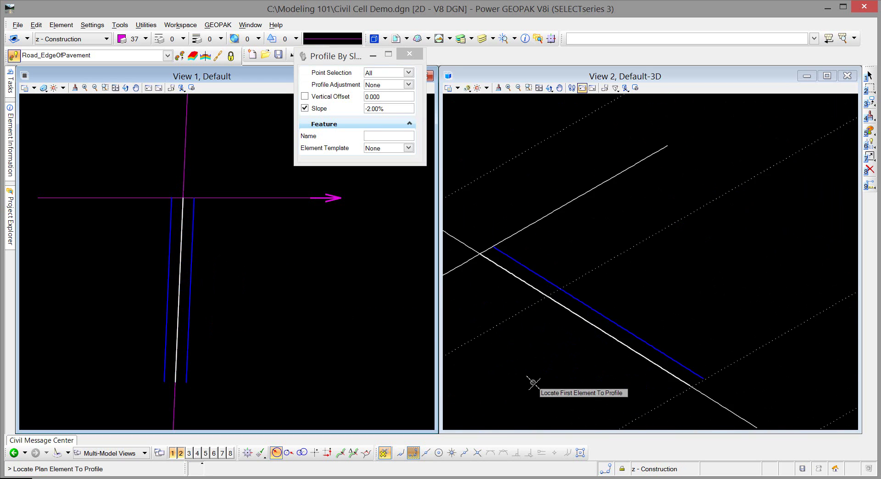
middle_drag(531, 383, 662, 382)
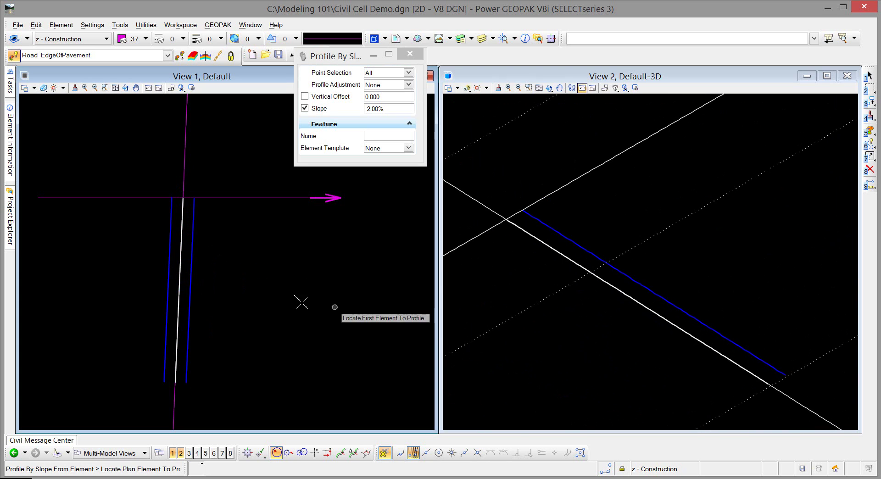
click(168, 301)
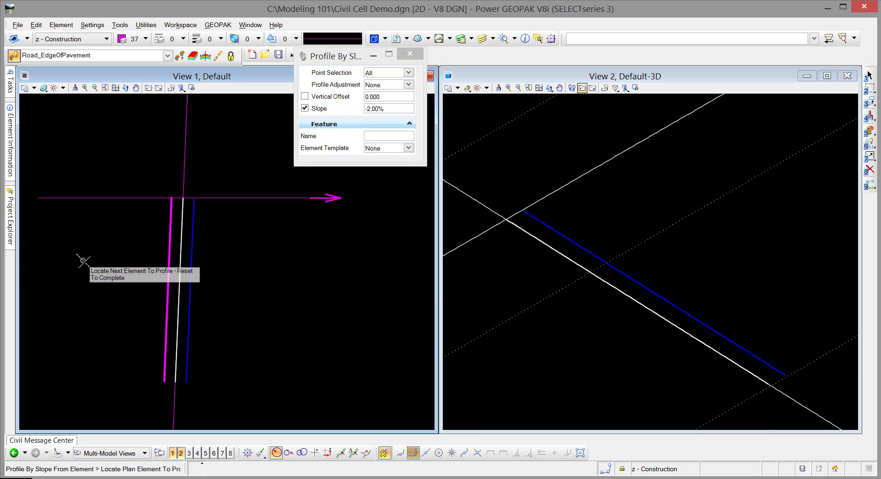
right_click(103, 262)
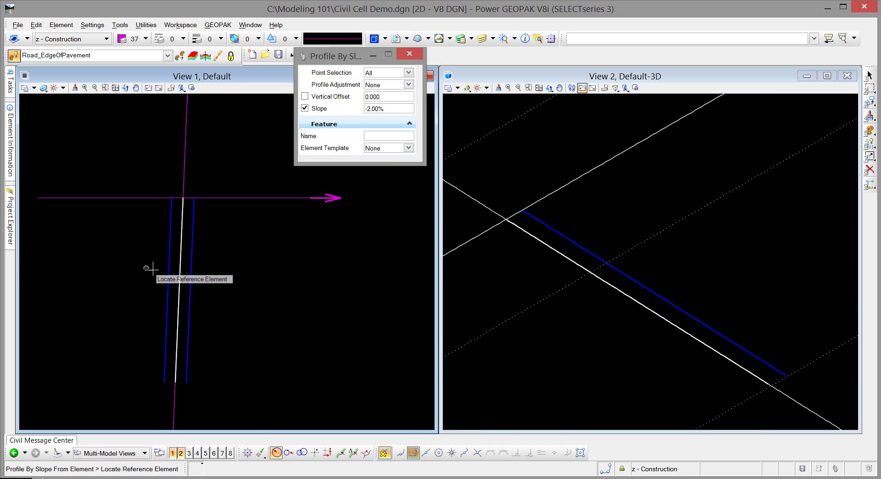
click(178, 270)
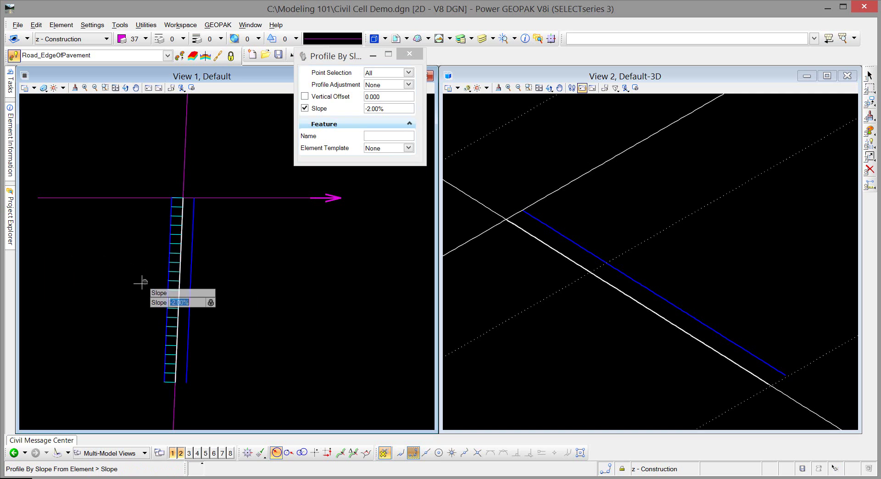
click(63, 280)
click(63, 281)
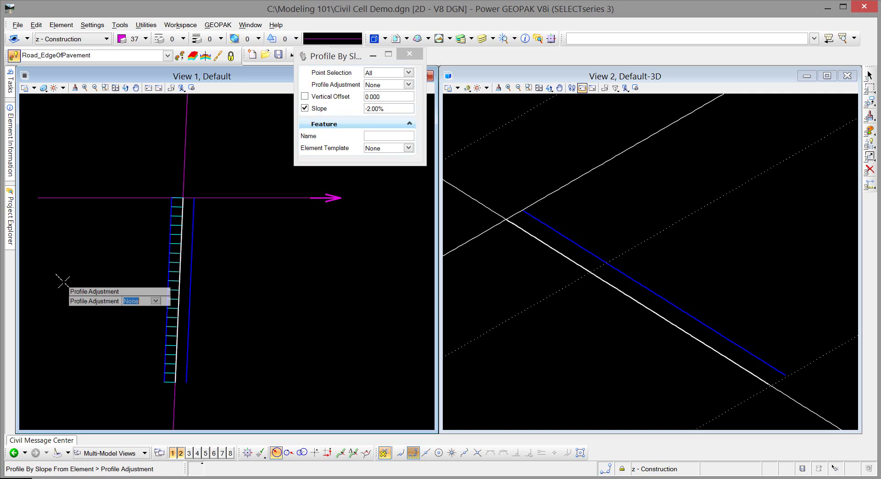
click(63, 280)
click(62, 280)
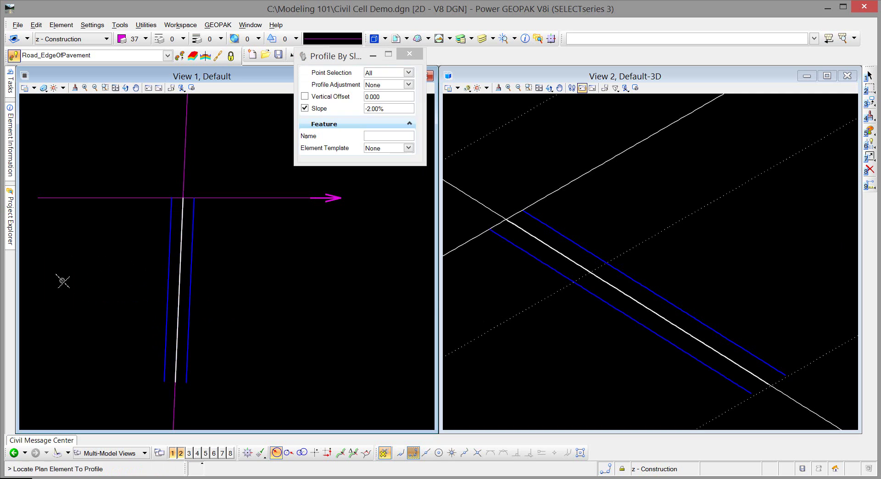
right_click(348, 298)
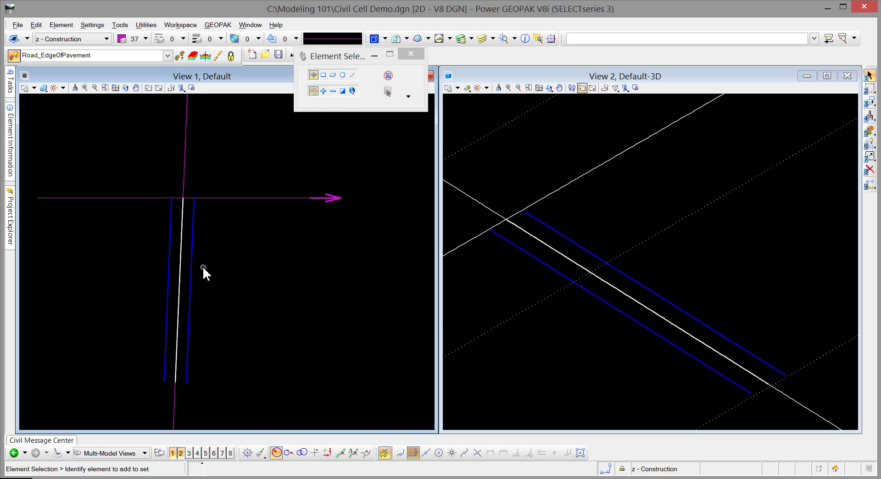
- Test that the side-road geometry follows its construction line by moving the line's south end east and west, leaving it at the west position
scroll(216, 288, down, 4)
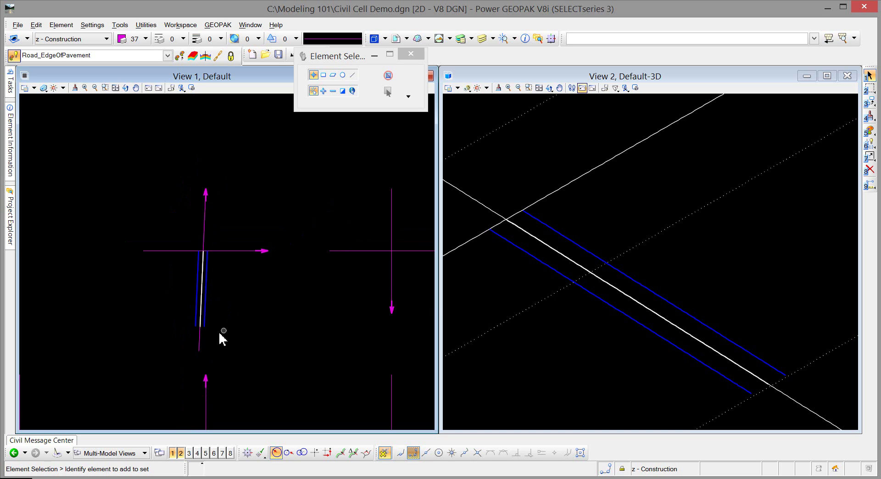
click(201, 352)
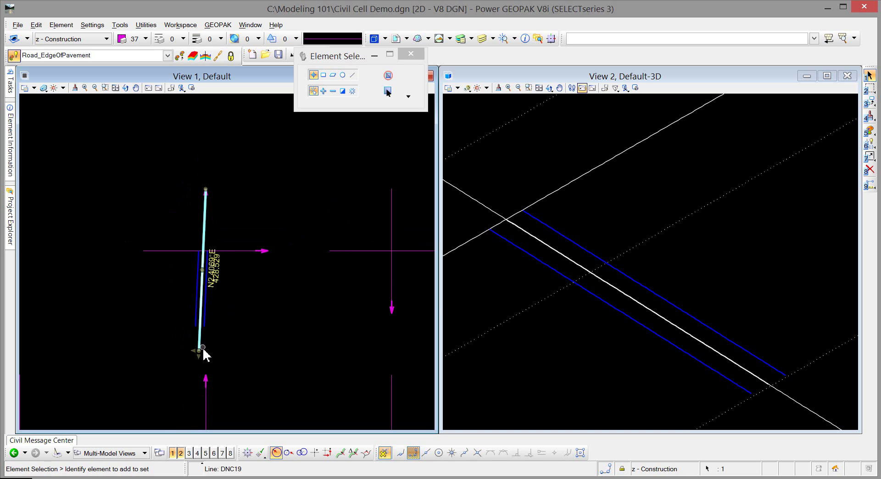
click(199, 351)
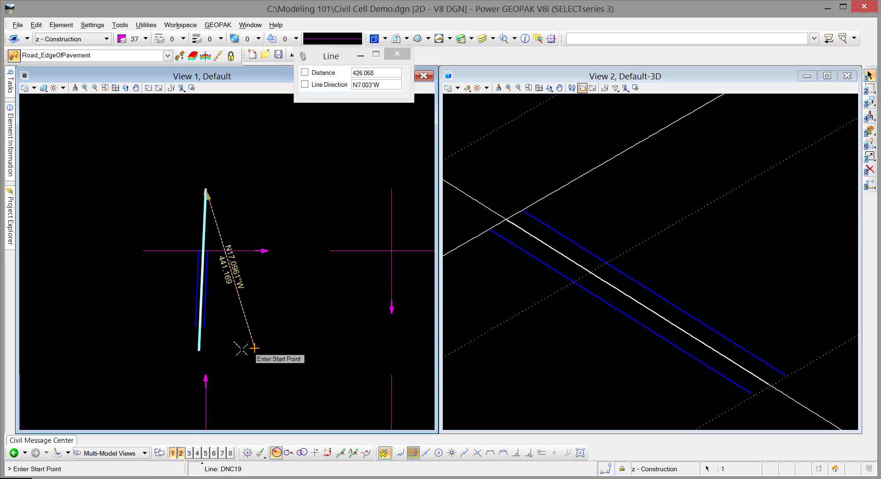
click(231, 347)
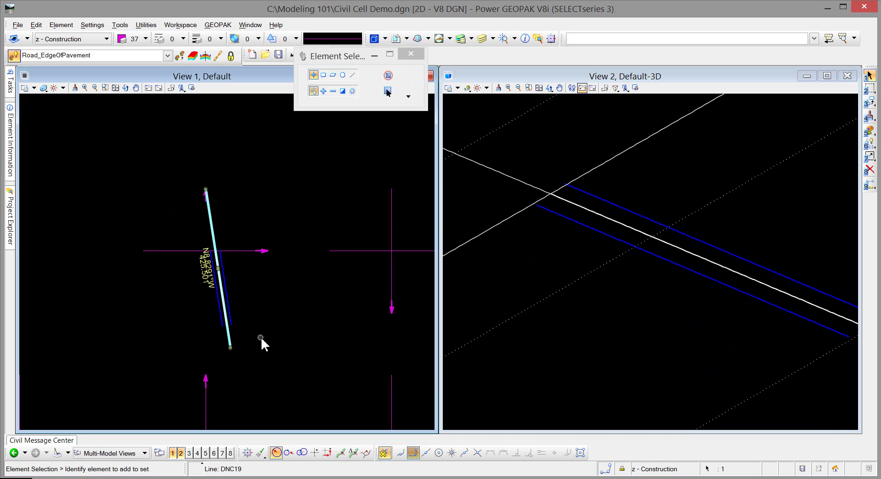
scroll(688, 364, down, 4)
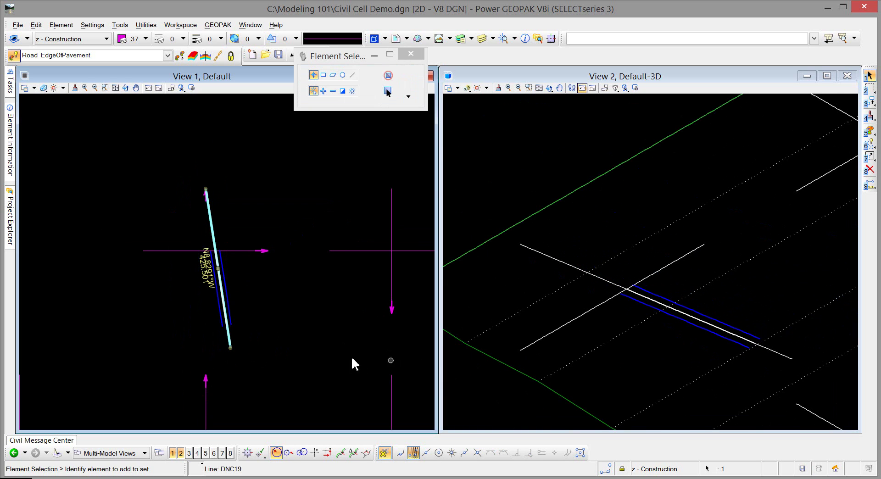
click(232, 347)
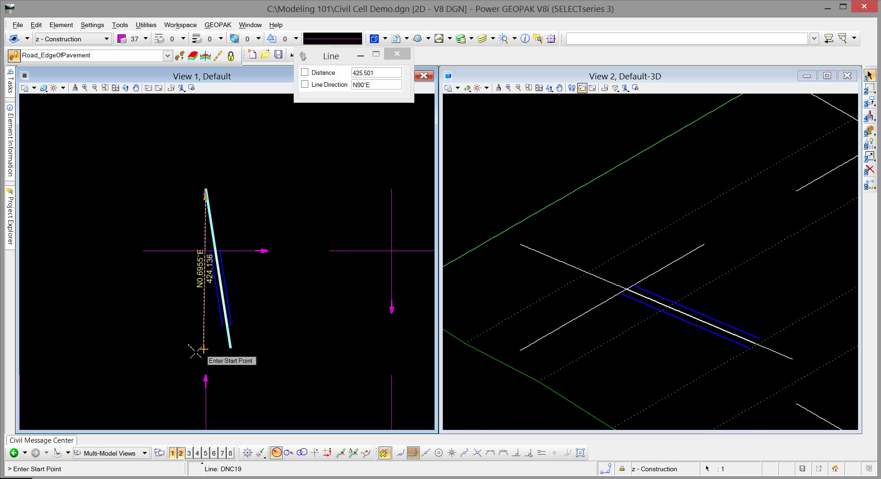
click(176, 352)
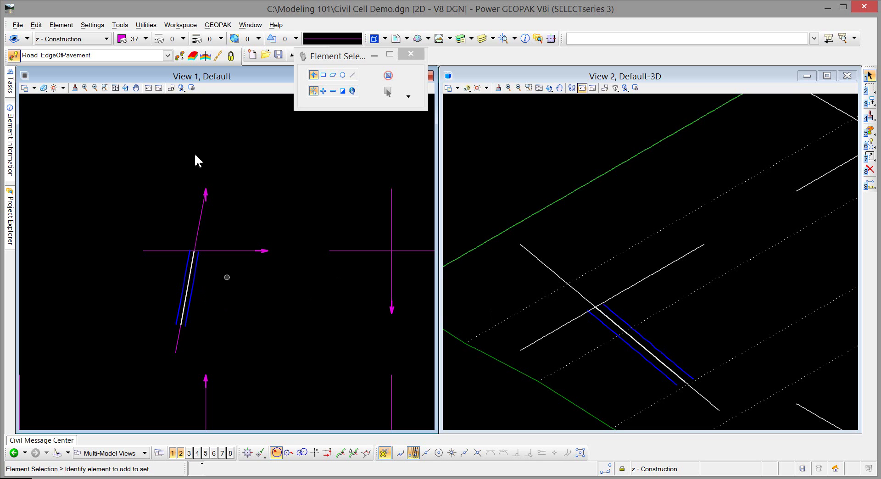
- Open the Civil Cell tools as a floating toolbox and place it over the plan view
mouse_move(7, 79)
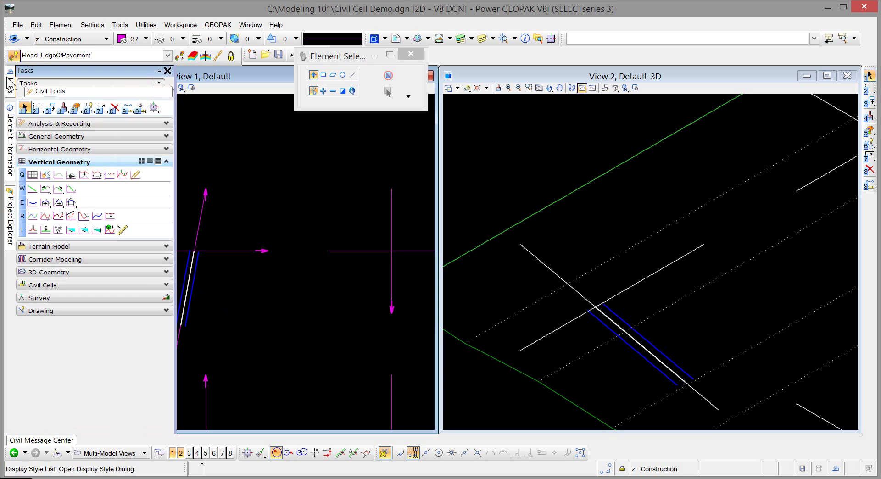
click(41, 285)
right_click(88, 228)
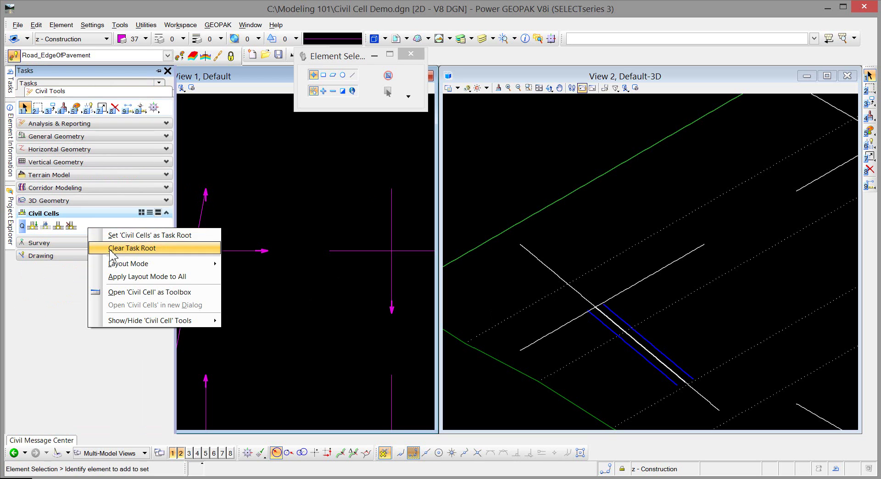
click(116, 292)
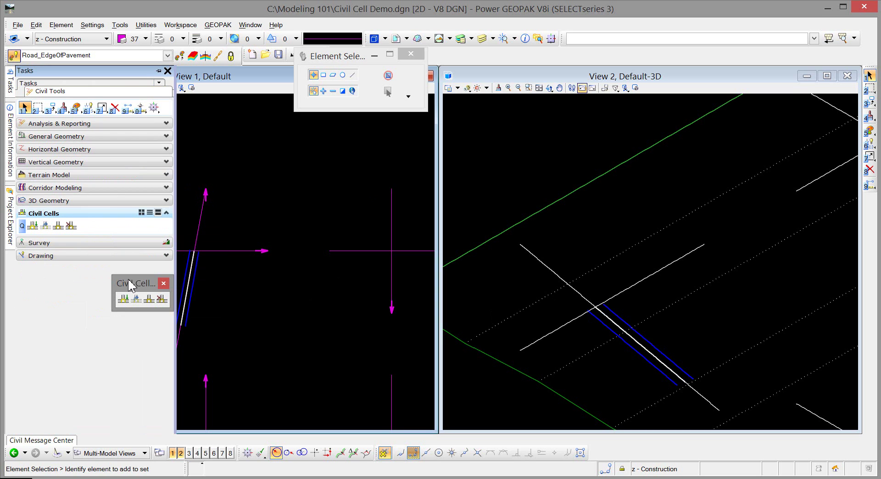
drag(128, 281, 195, 106)
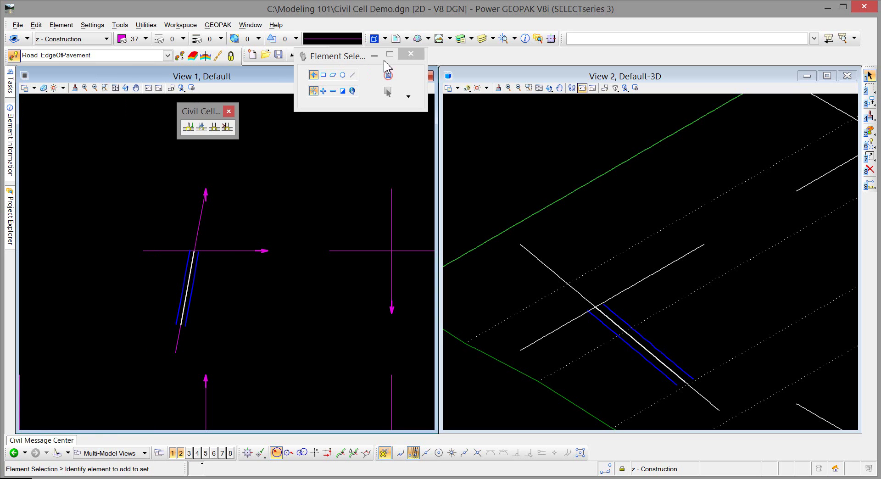
- Start creating a civil cell and name it T Intersection
click(193, 127)
click(214, 128)
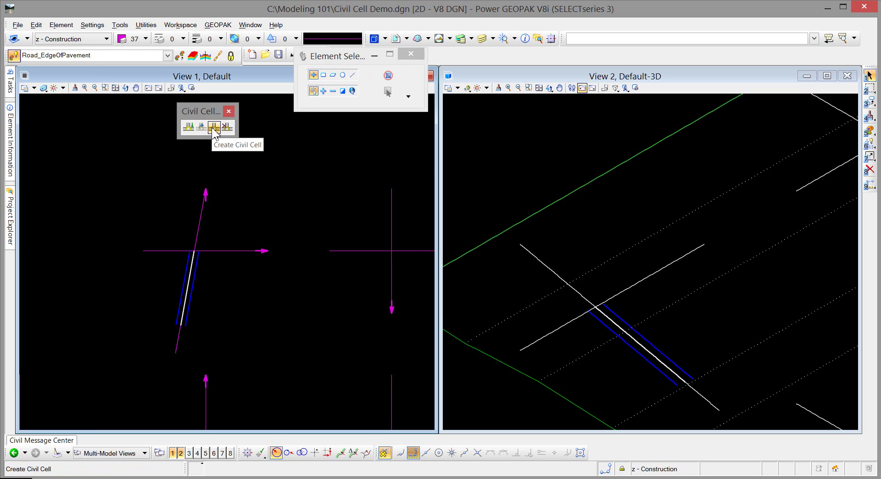
click(213, 128)
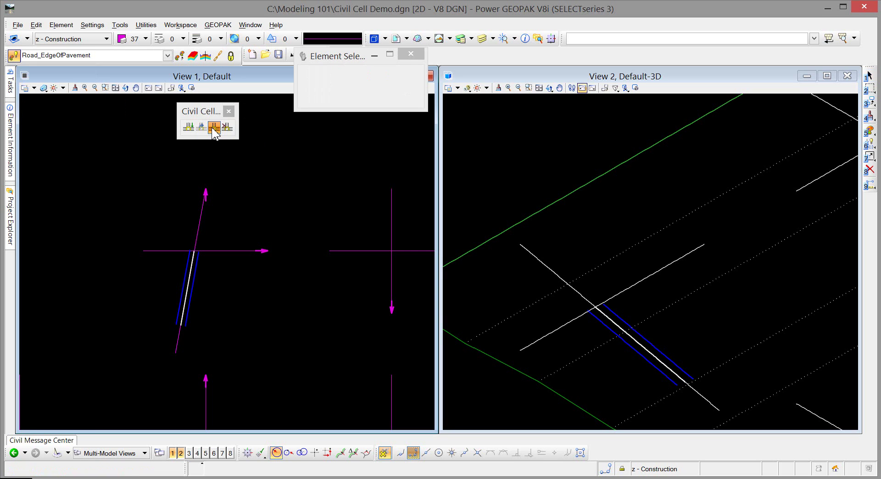
drag(324, 57, 311, 123)
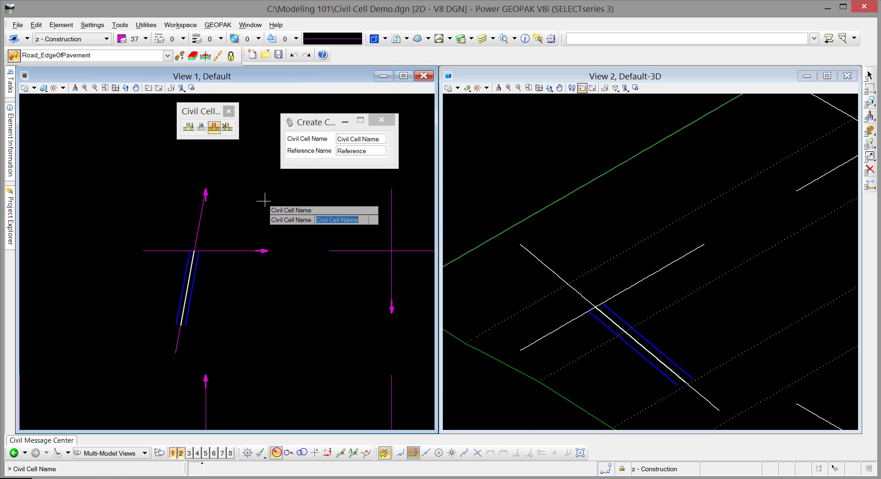
text(T Intersew)
key(BackSpace)
text(ction)
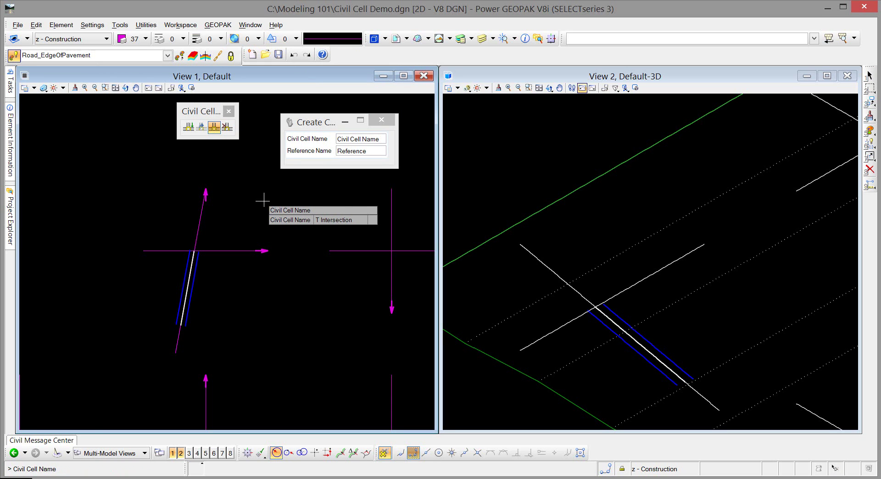
key(Return)
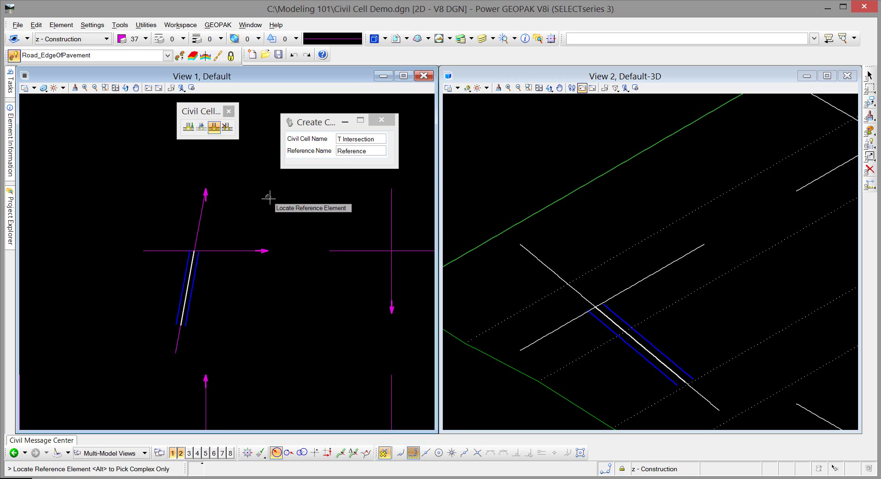
- Add the slanted side-road construction line as a reference element of the civil cell, named SR Baseline
drag(376, 151, 283, 151)
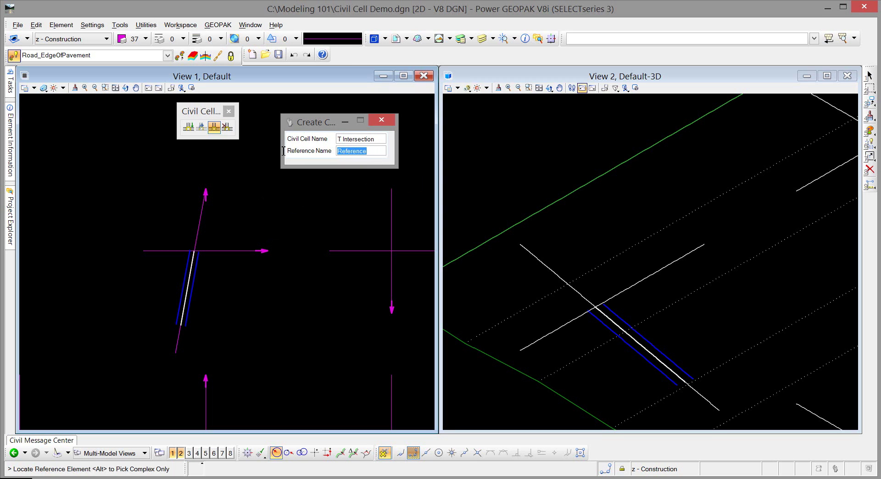
text(SR C)
key(BackSpace)
text(Baseline)
key(Tab)
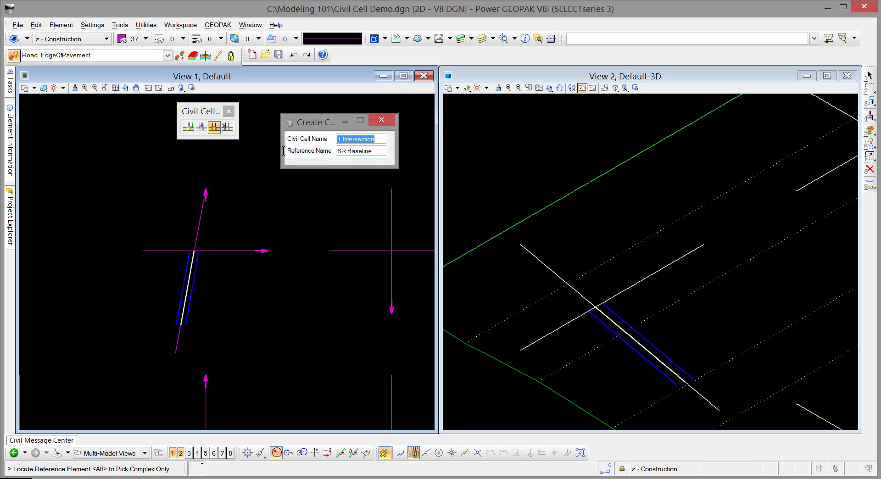
click(179, 346)
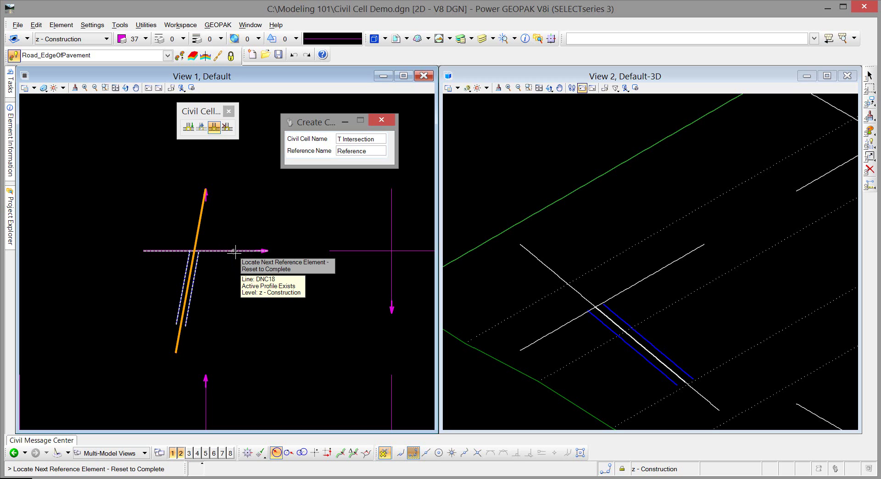
- Add the east-west construction line as the second reference element of the civil cell, named Thru RD EP
drag(372, 152, 319, 154)
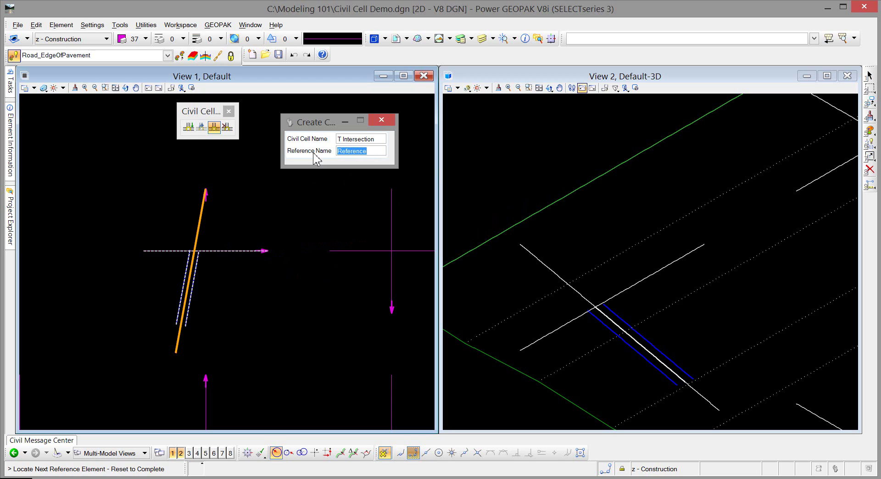
text(Mainlin)
key(BackSpace)
text(line)
key(BackSpace)
key(BackSpace)
key(BackSpace)
key(BackSpace)
key(BackSpace)
key(BackSpace)
key(BackSpace)
key(BackSpace)
text(Thru RD EP)
key(Tab)
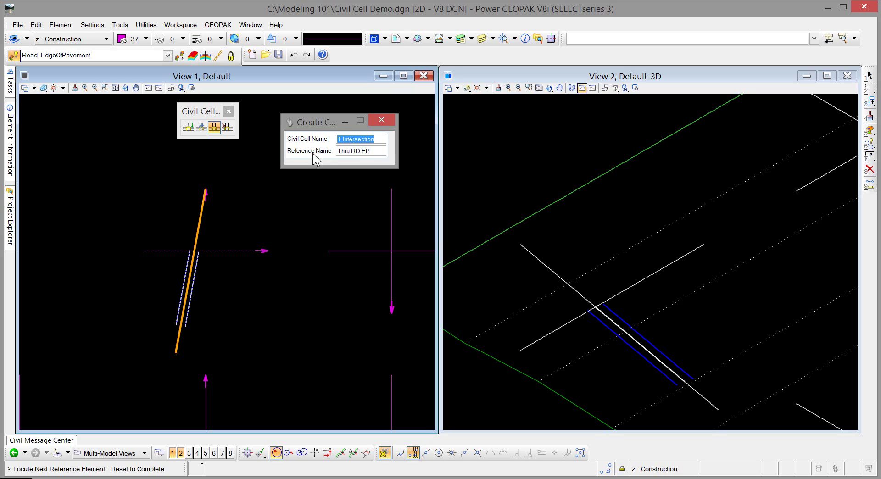
click(240, 251)
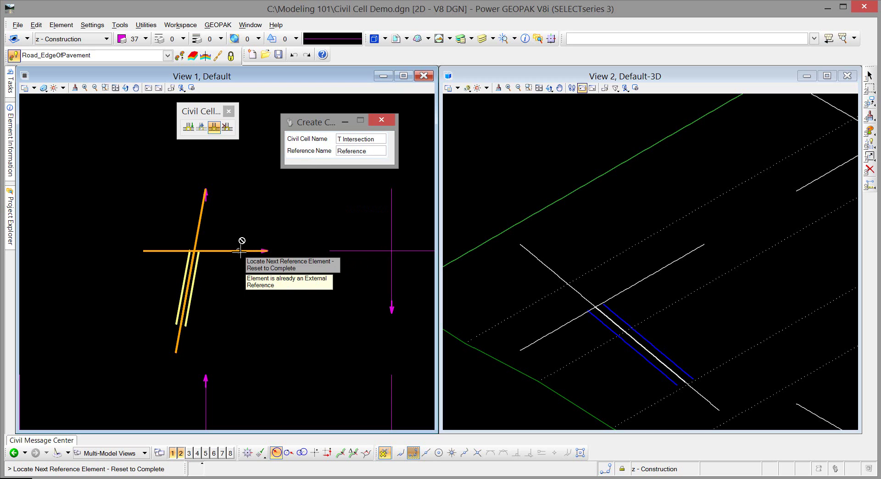
- Finish the reference selection without optional references and accept the T Intersection civil cell
right_click(240, 214)
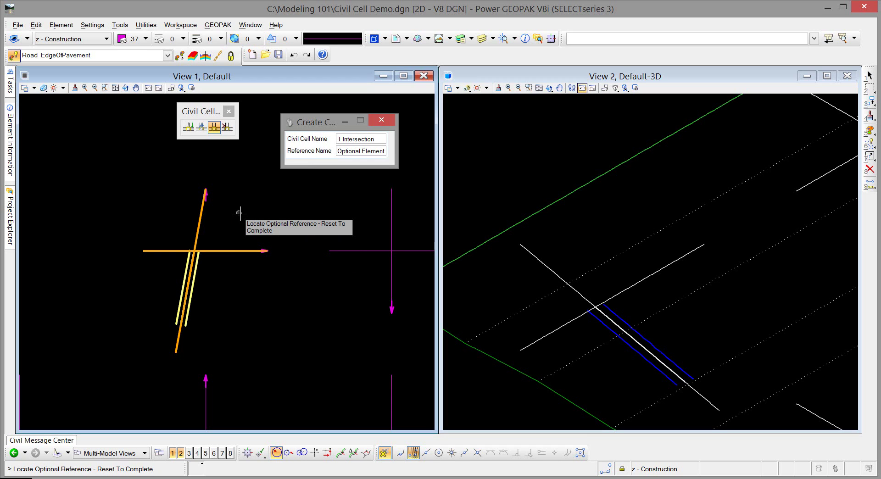
right_click(239, 214)
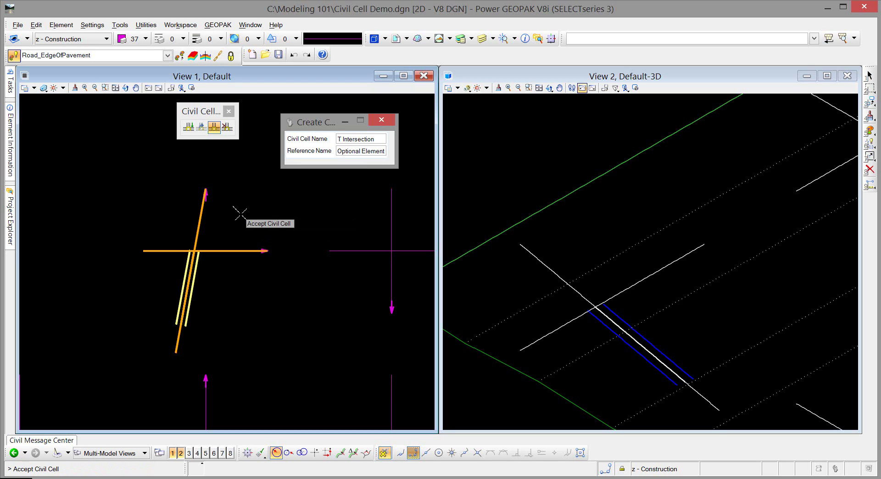
click(239, 214)
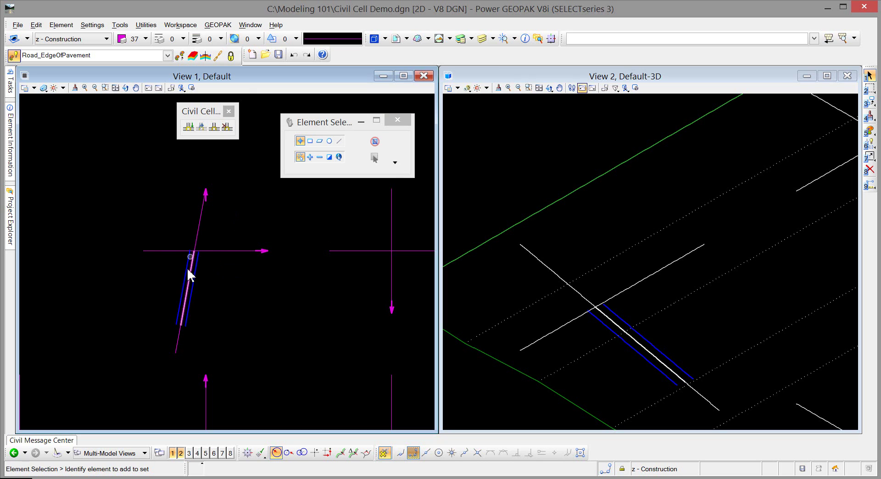
- Start placing a civil cell and choose T Intersection from the Active DGN
click(188, 128)
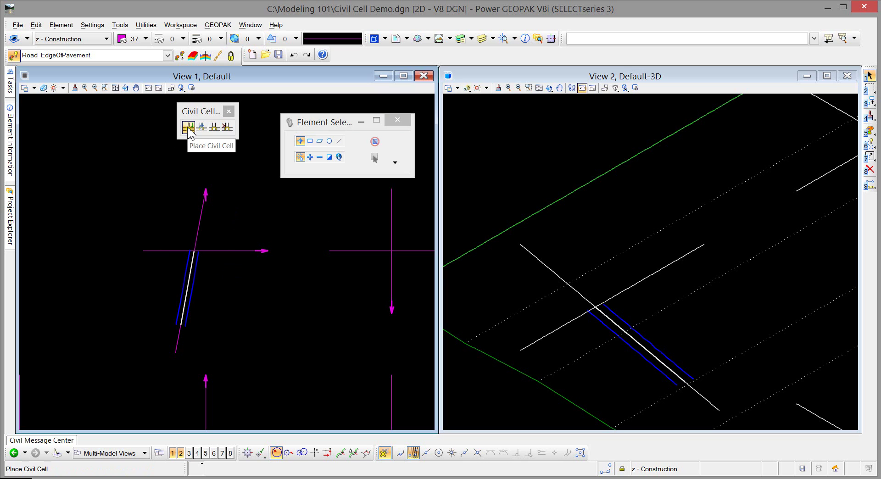
click(188, 128)
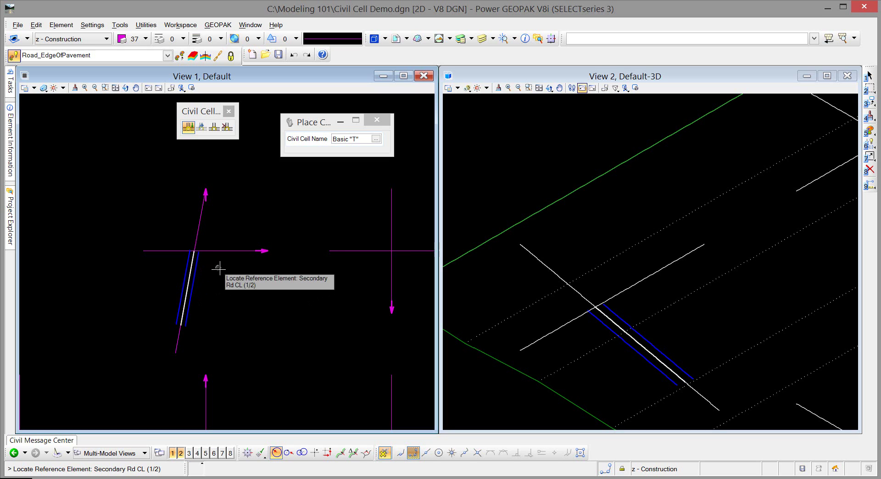
click(192, 130)
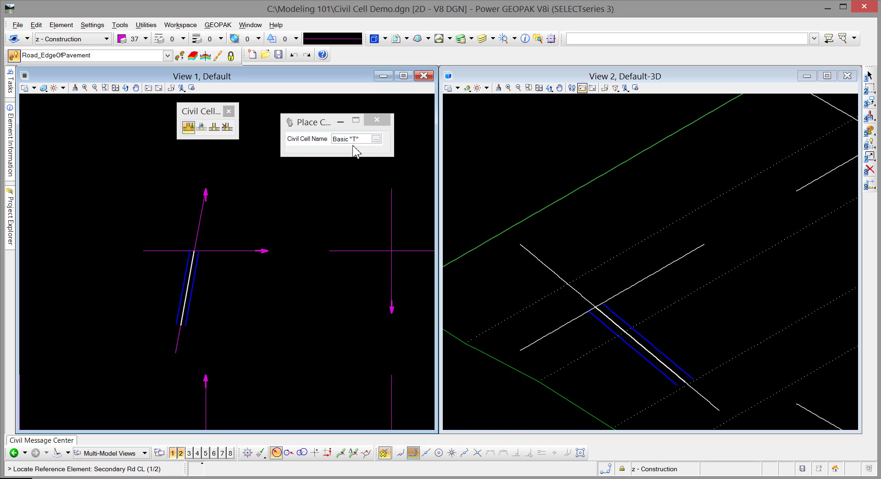
click(377, 139)
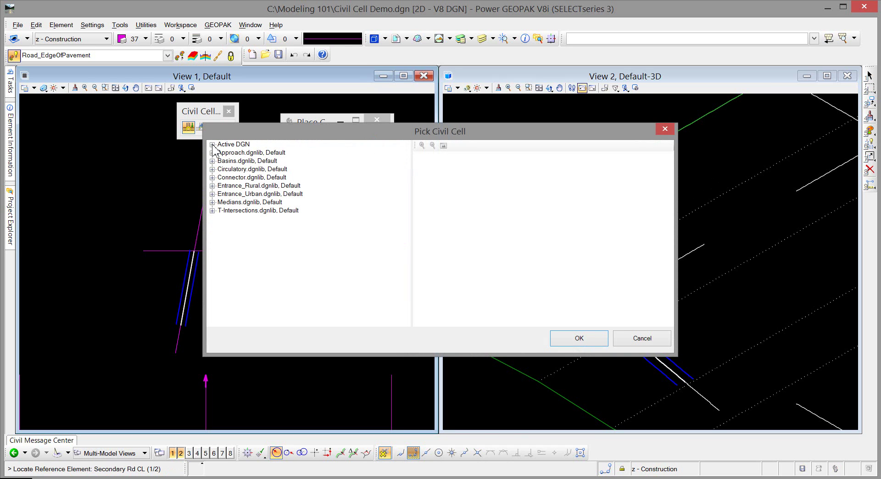
click(213, 145)
click(243, 153)
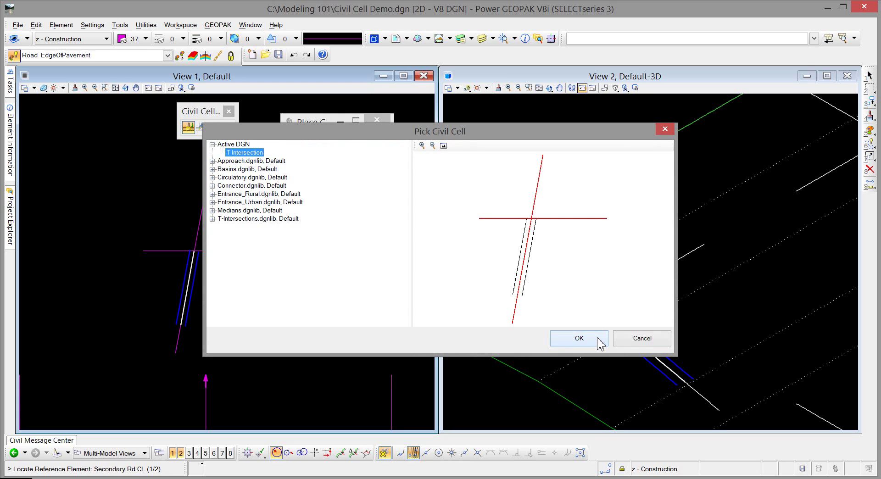
click(578, 339)
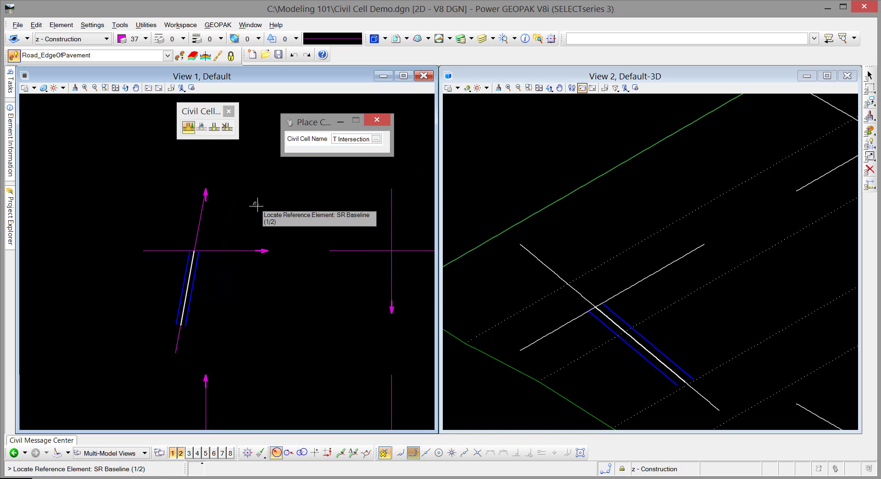
- Try to place the cell on the crossing to the east, with its north-south line as SR Baseline and east-west line as Thru RD EP
scroll(205, 190, down, 1)
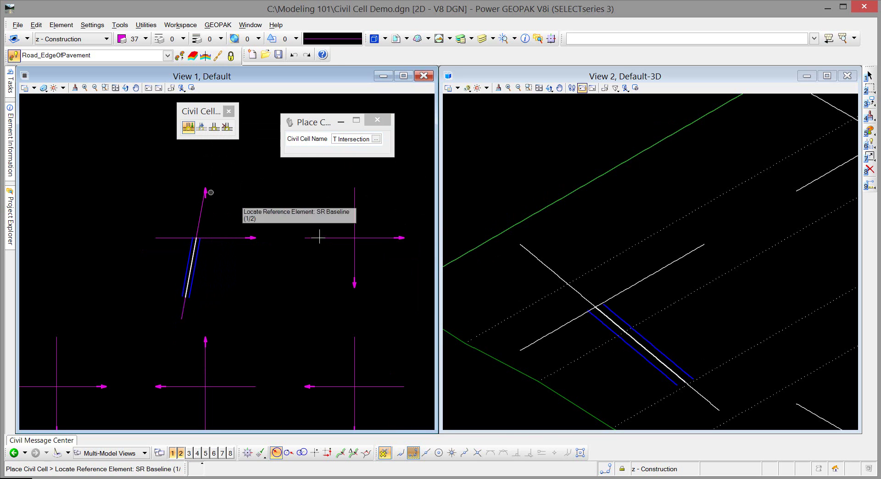
click(356, 261)
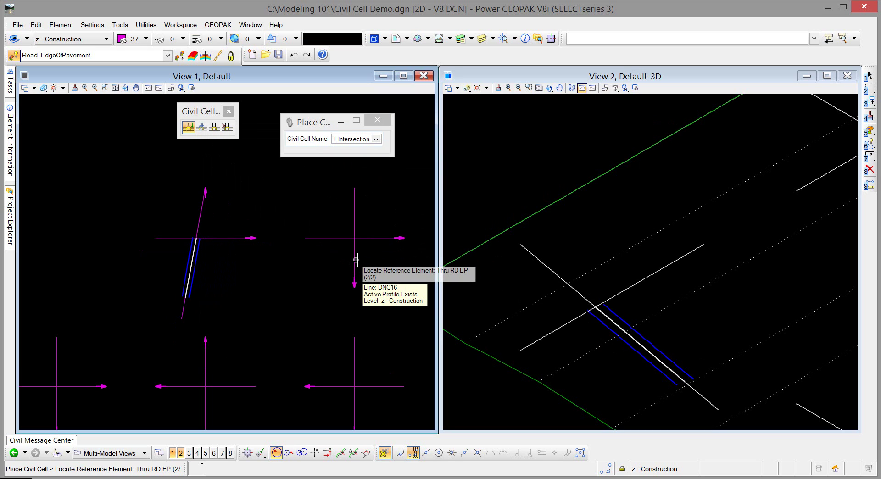
click(323, 238)
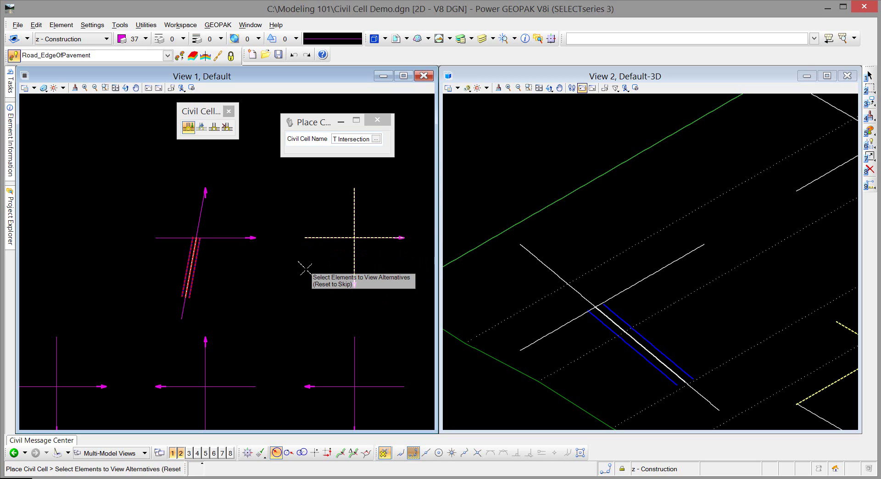
right_click(309, 298)
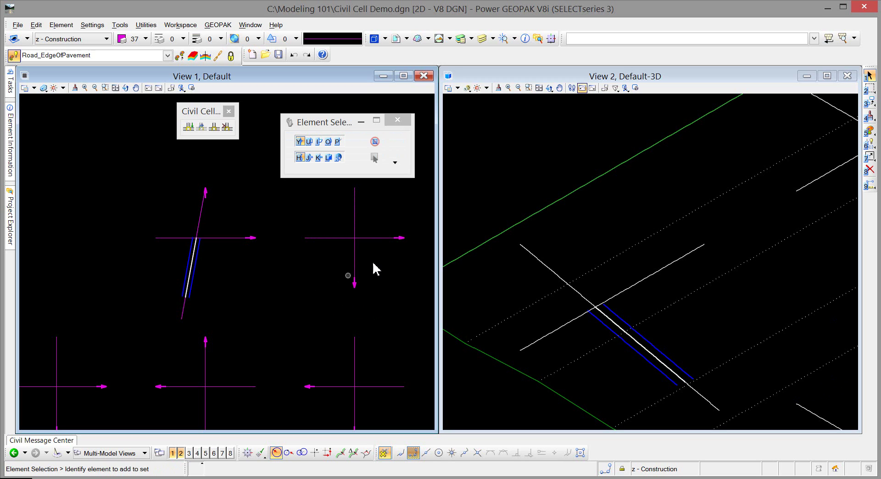
- Lengthen the east crossing's north-south construction line at both its south and north ends, to about 637 overall
click(354, 289)
drag(354, 288, 354, 320)
click(294, 308)
scroll(319, 238, down, 3)
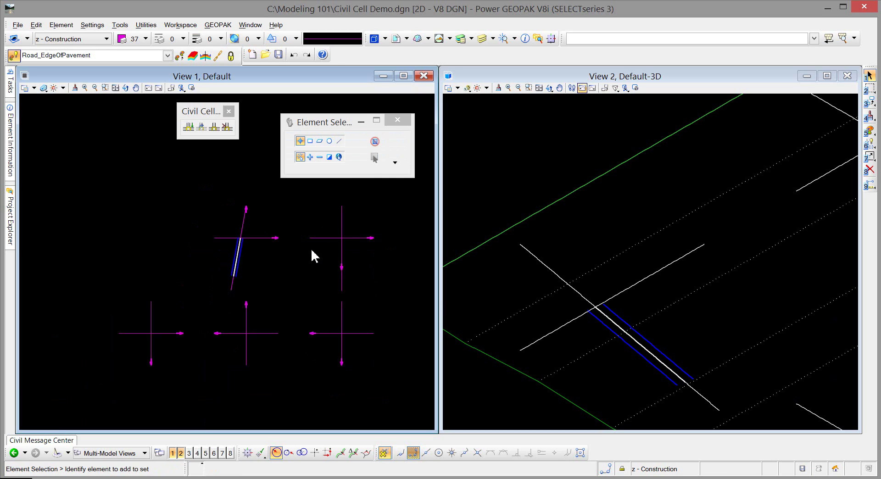
middle_drag(287, 272, 245, 303)
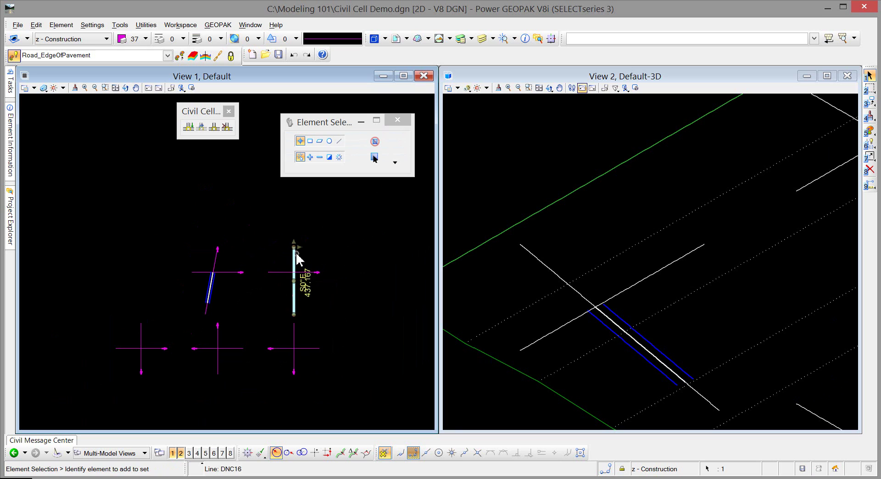
click(294, 247)
drag(294, 242, 294, 216)
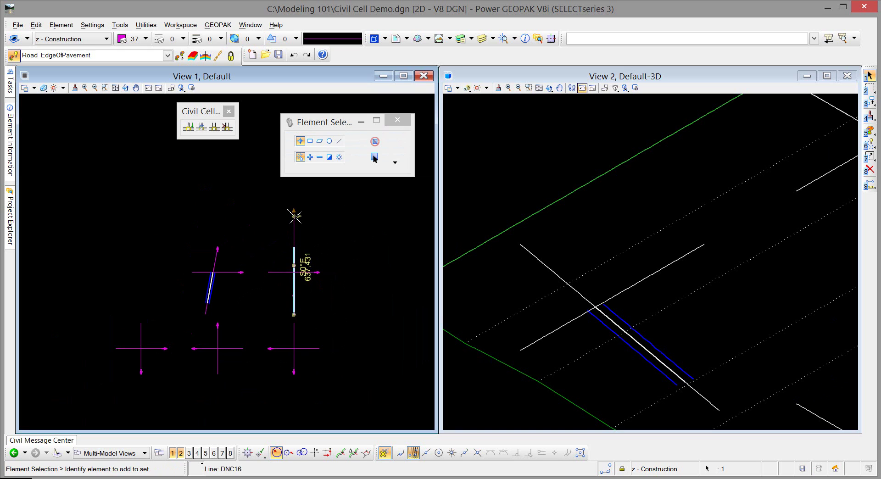
click(368, 250)
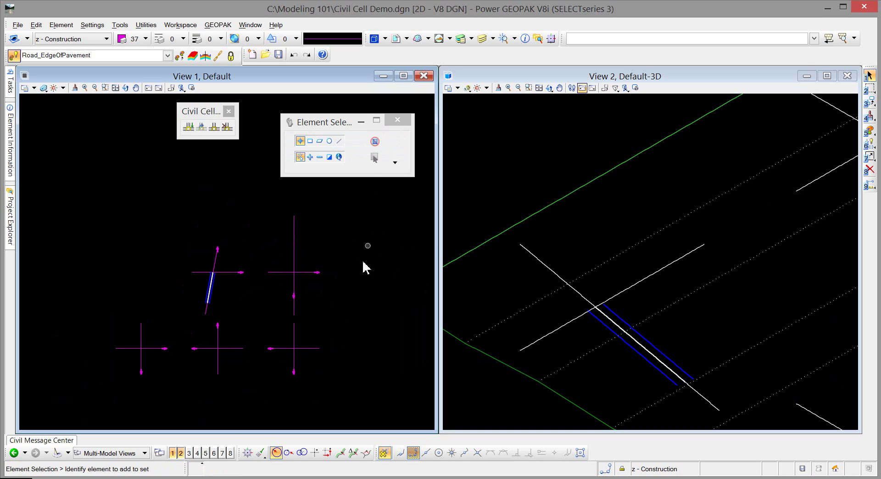
- Move the north-south line's direction arrow south to the extended line's south end
scroll(304, 302, up, 3)
scroll(303, 301, down, 2)
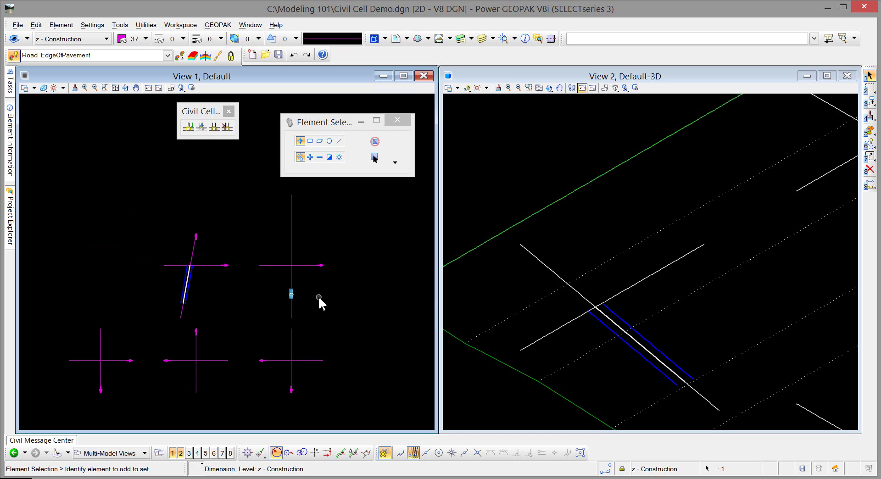
click(319, 298)
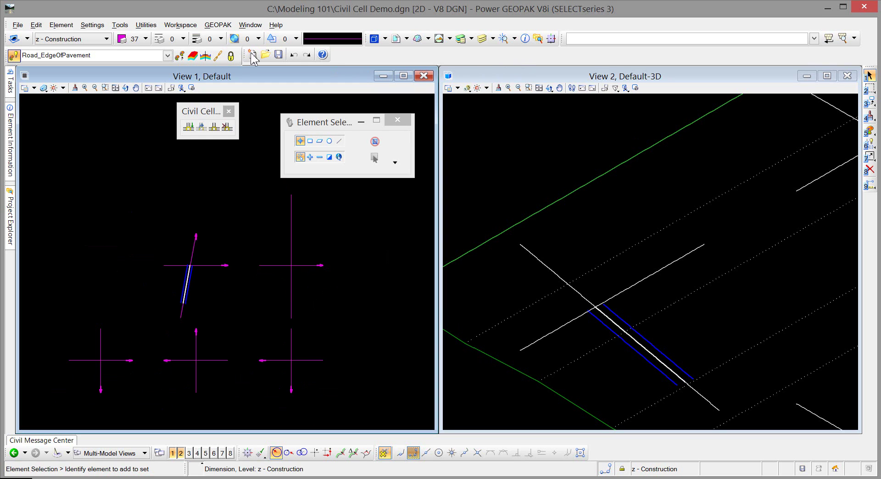
click(293, 55)
scroll(296, 292, up, 2)
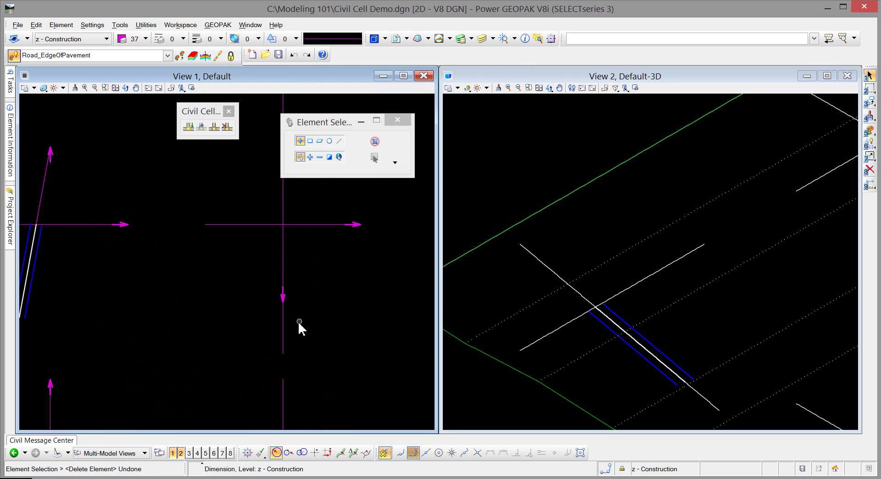
scroll(298, 322, up, 1)
click(282, 292)
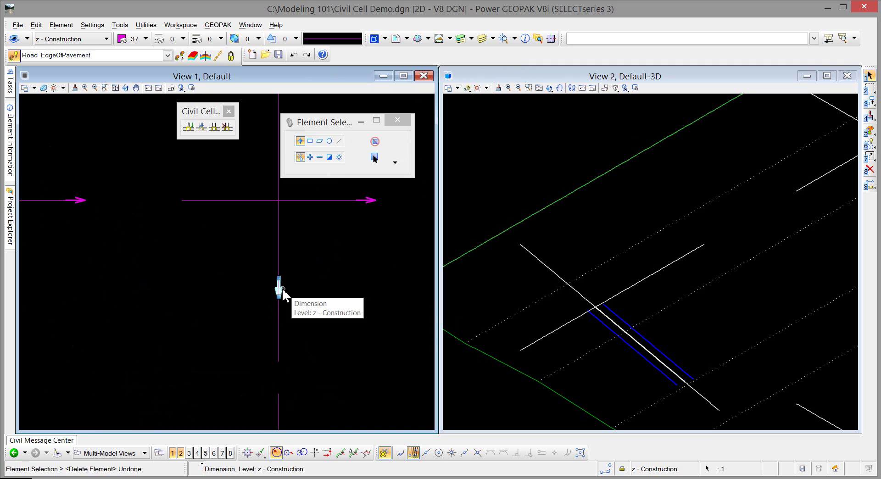
drag(283, 292, 281, 363)
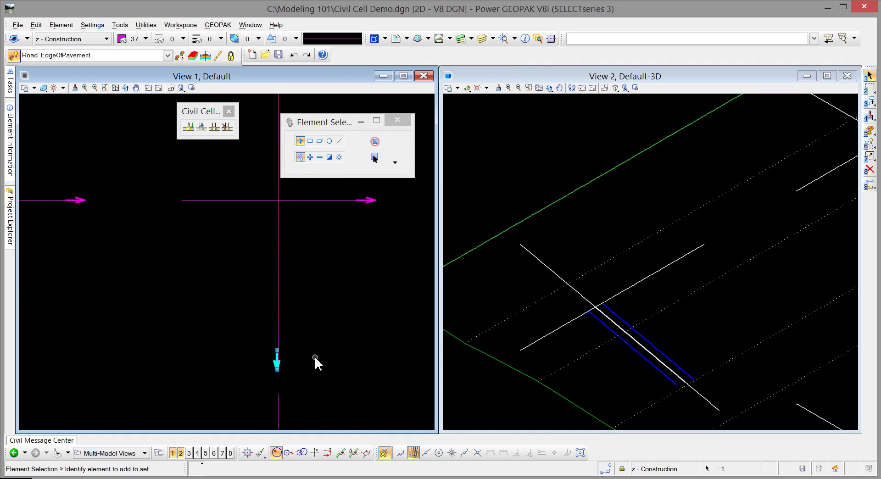
scroll(337, 291, down, 3)
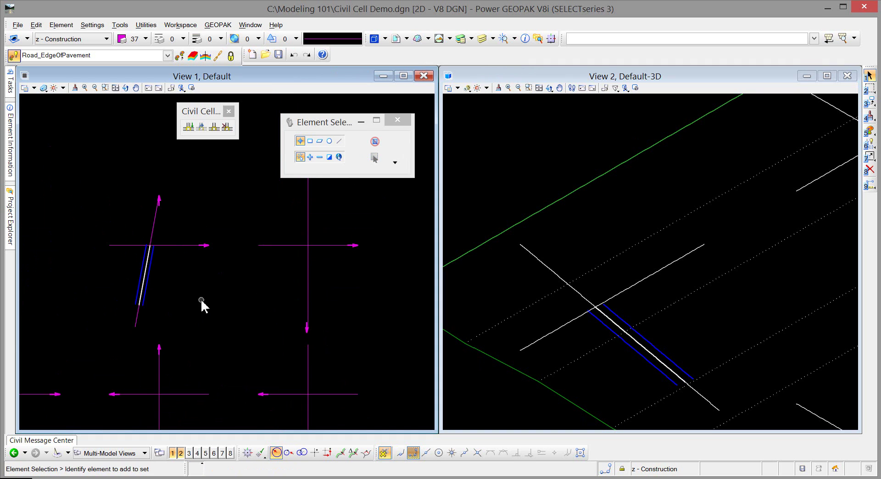
scroll(202, 299, down, 1)
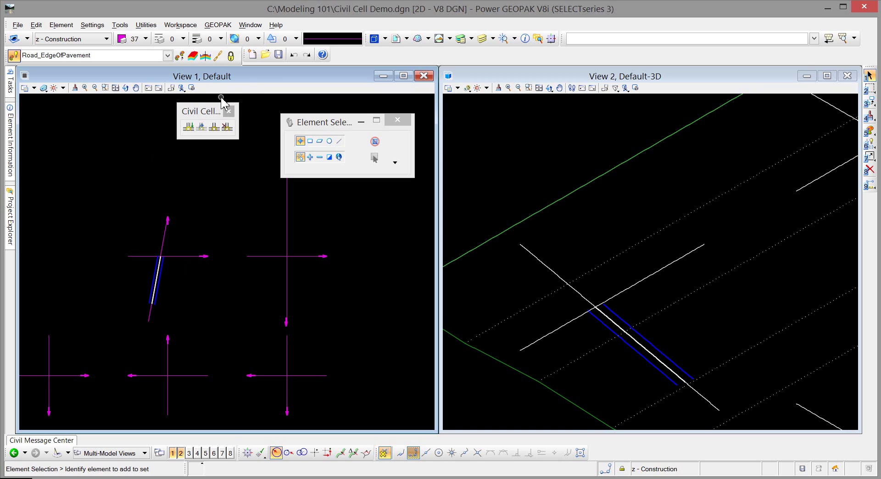
- Place the T Intersection civil cell with the north-south line as SR Baseline and the east-west line as Thru RD EP, skipping the alternatives
click(188, 128)
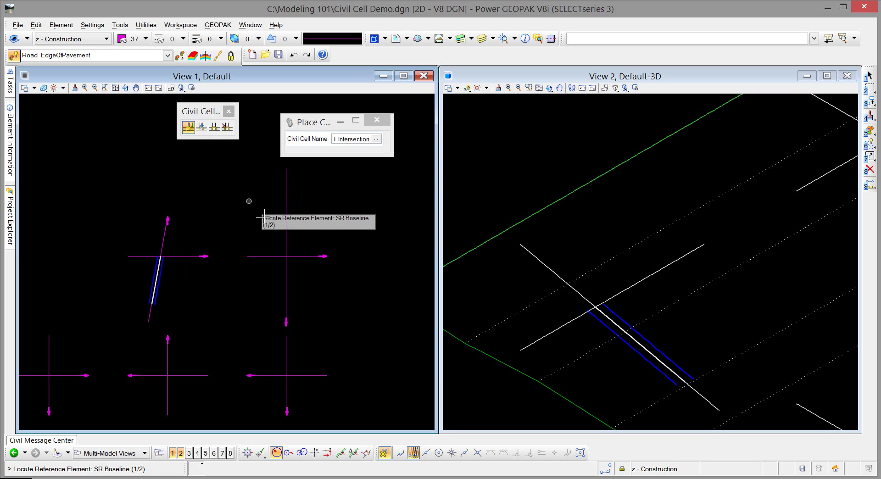
click(287, 239)
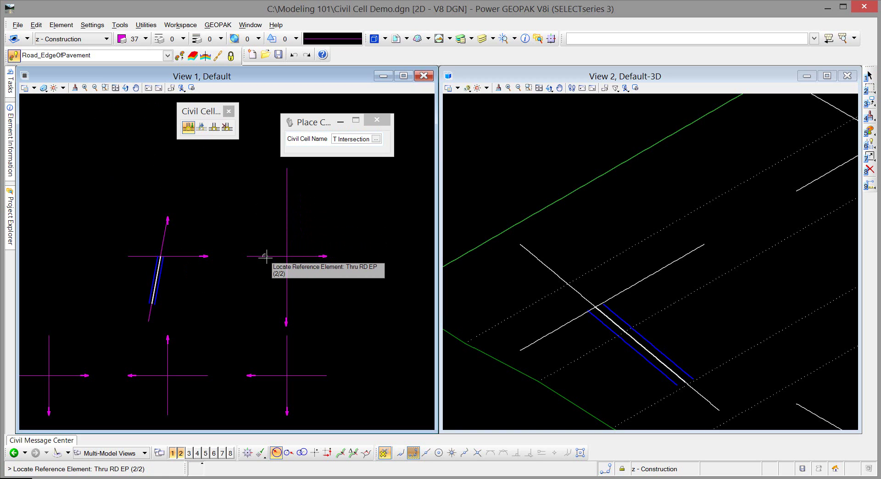
click(264, 255)
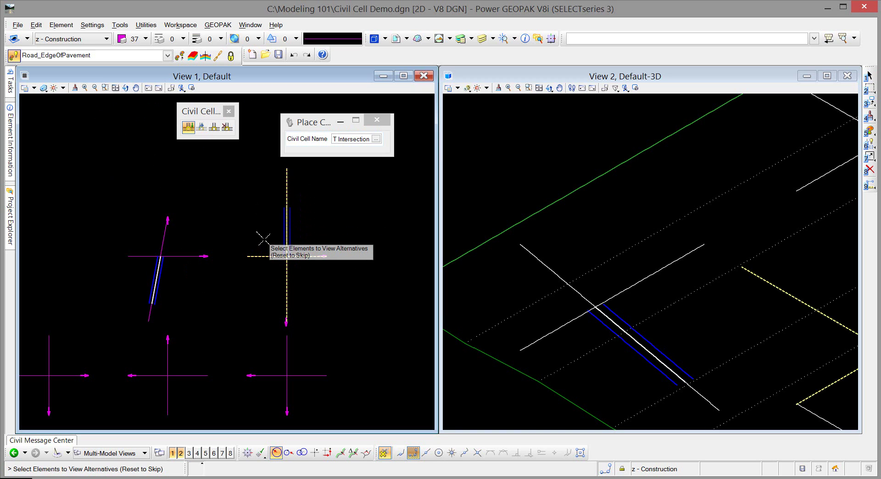
scroll(248, 225, down, 1)
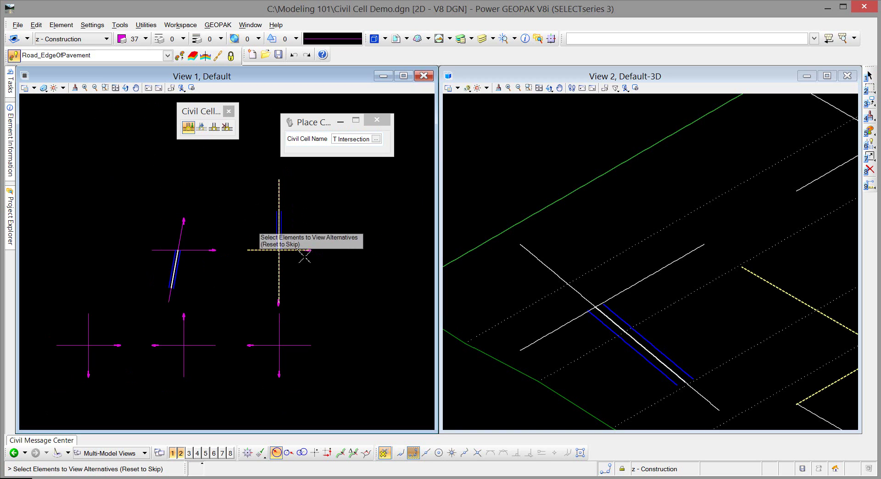
scroll(312, 225, up, 2)
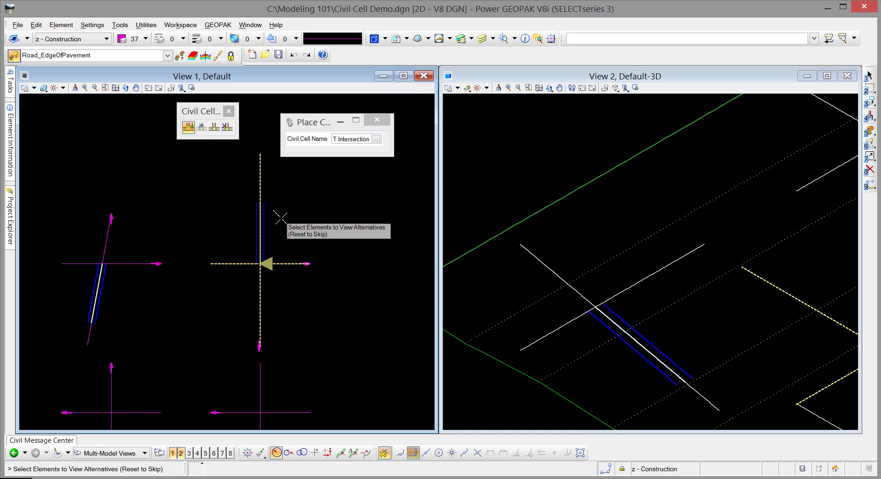
scroll(280, 218, up, 2)
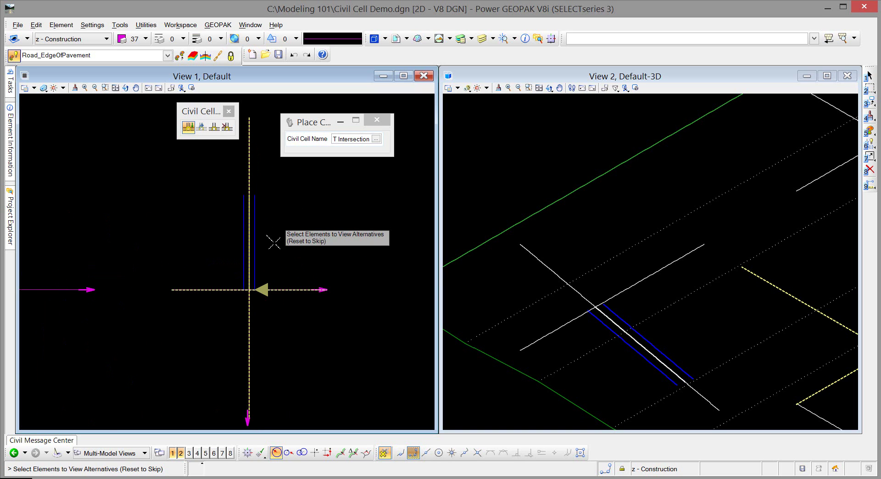
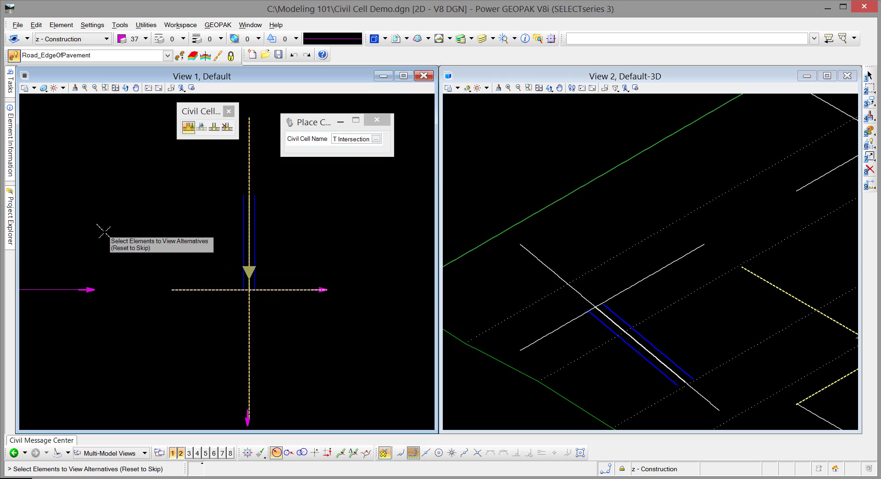
right_click(103, 231)
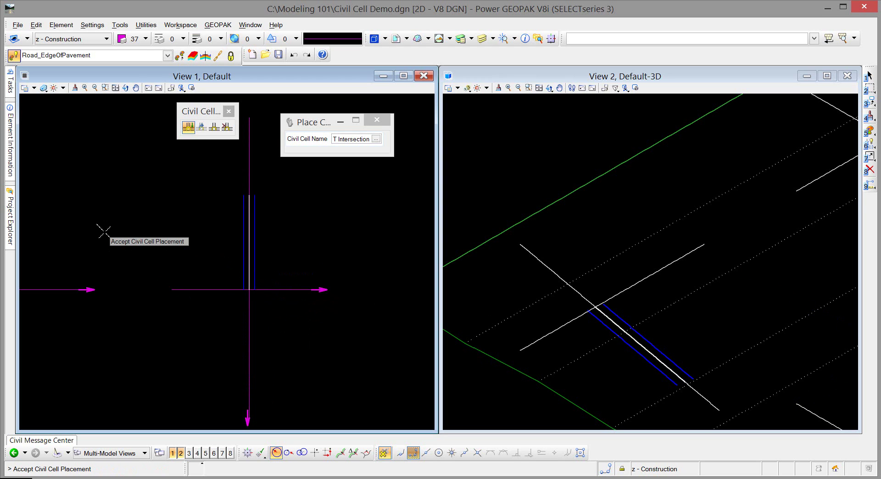
click(103, 231)
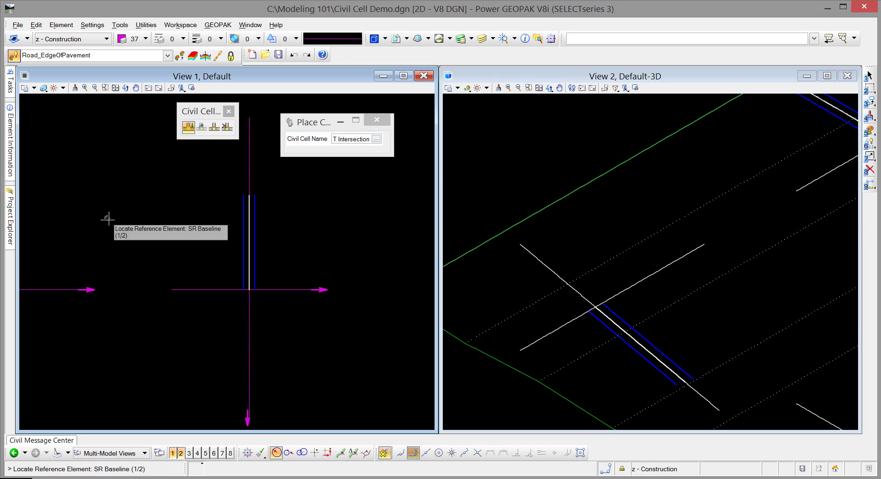
right_click(108, 220)
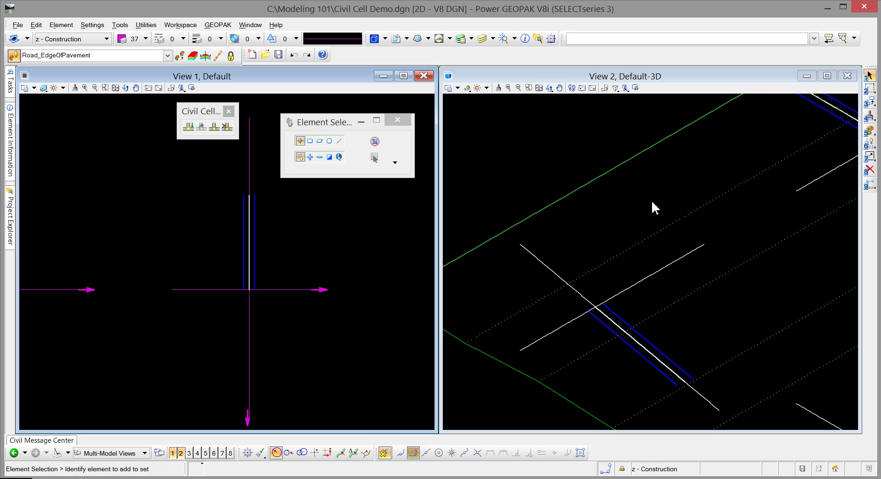
- Tilt the east crossing's north-south line by moving its north endpoint west, to a direction of about S5.5°E and a length of about 644
scroll(651, 199, down, 2)
scroll(772, 165, up, 3)
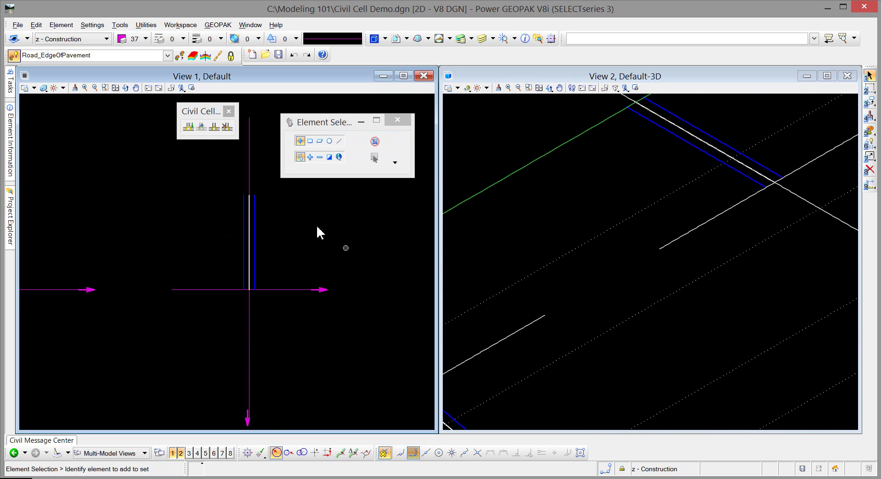
scroll(310, 224, down, 1)
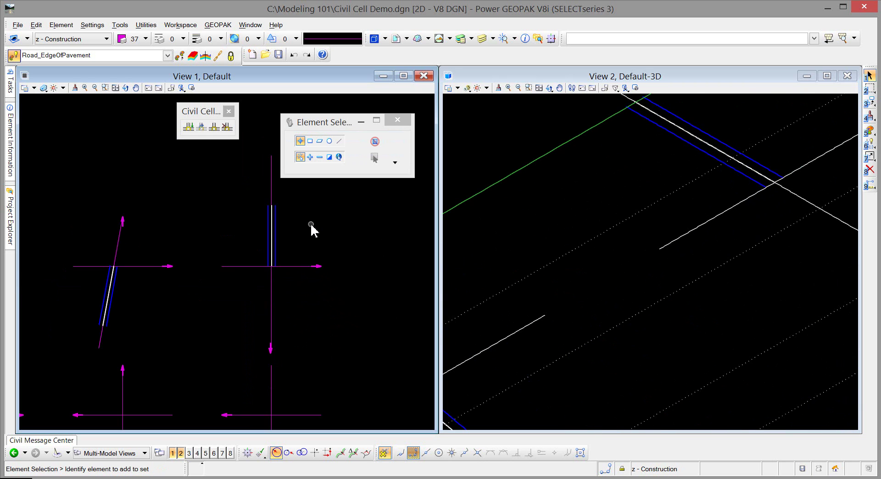
click(271, 183)
click(271, 156)
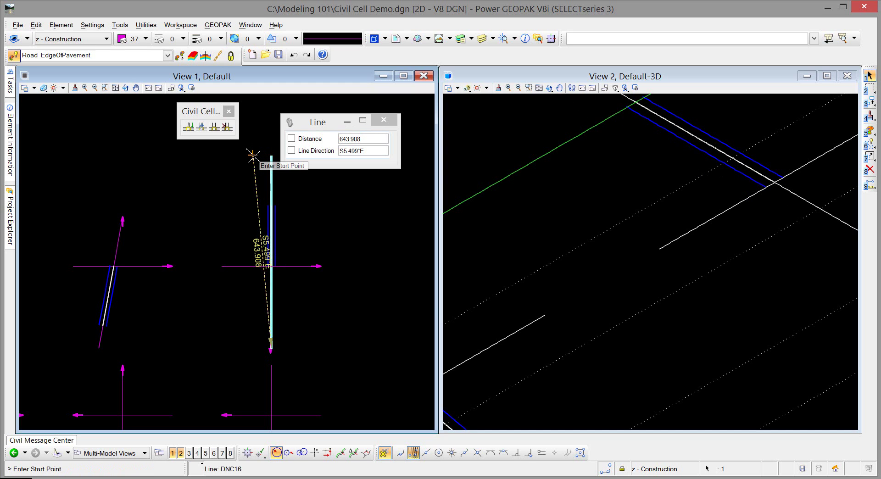
click(253, 155)
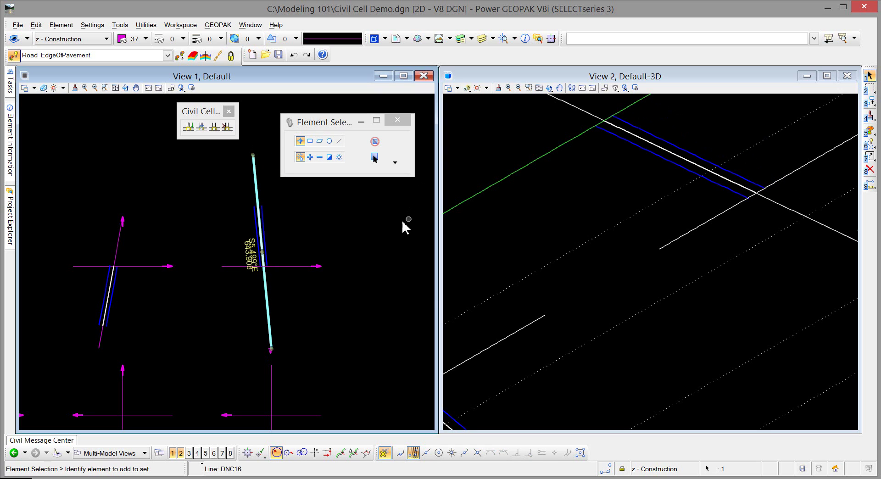
click(331, 230)
- Tilt the east-west line under the placed cell by moving its west endpoint south, to about N78.4°E and 319 long
scroll(257, 264, up, 4)
scroll(289, 270, up, 8)
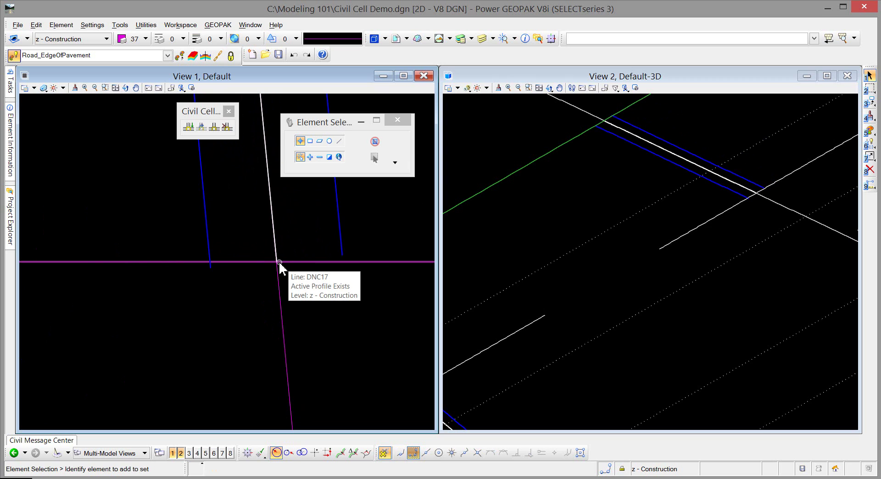
scroll(281, 263, down, 7)
scroll(285, 263, down, 3)
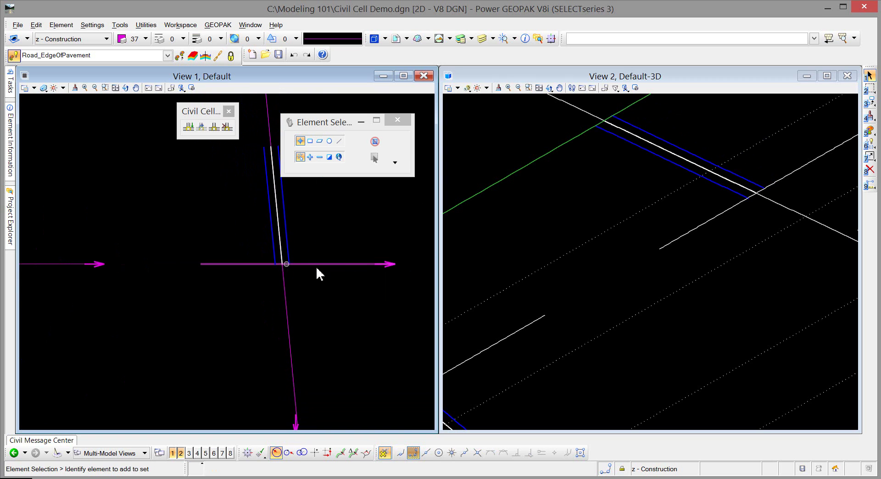
click(341, 264)
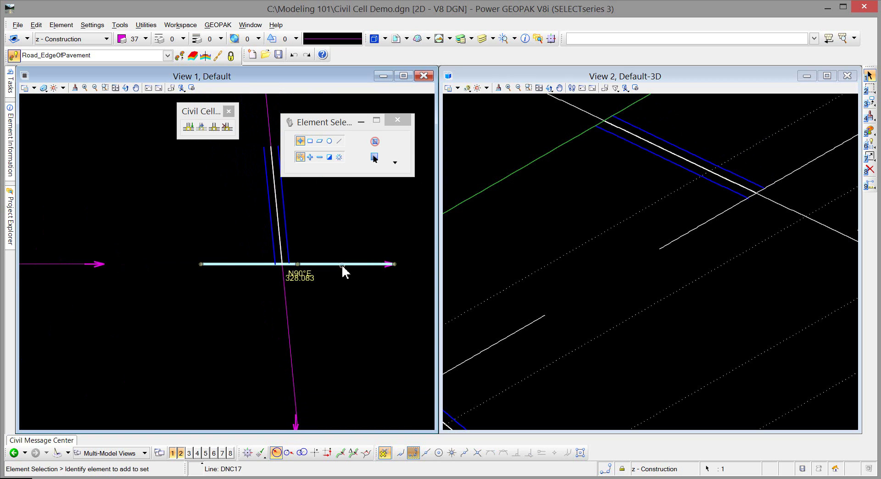
click(200, 263)
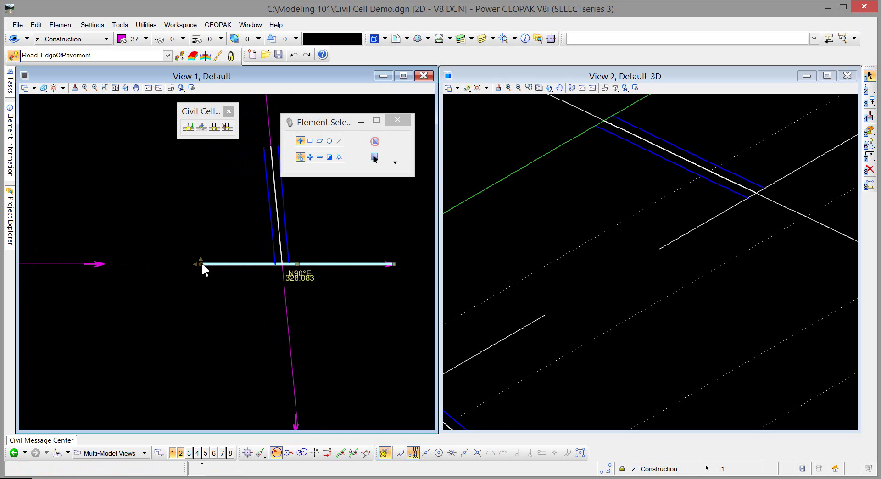
click(210, 302)
scroll(334, 297, up, 2)
scroll(236, 268, up, 3)
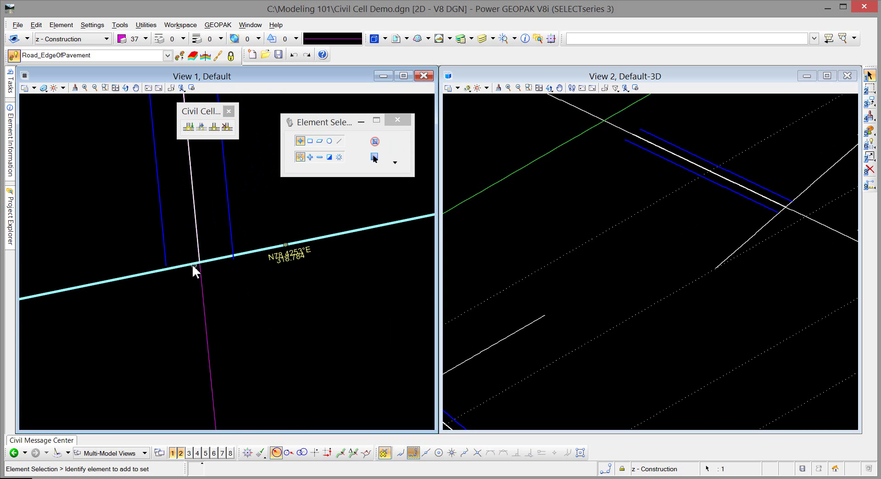
mouse_move(204, 257)
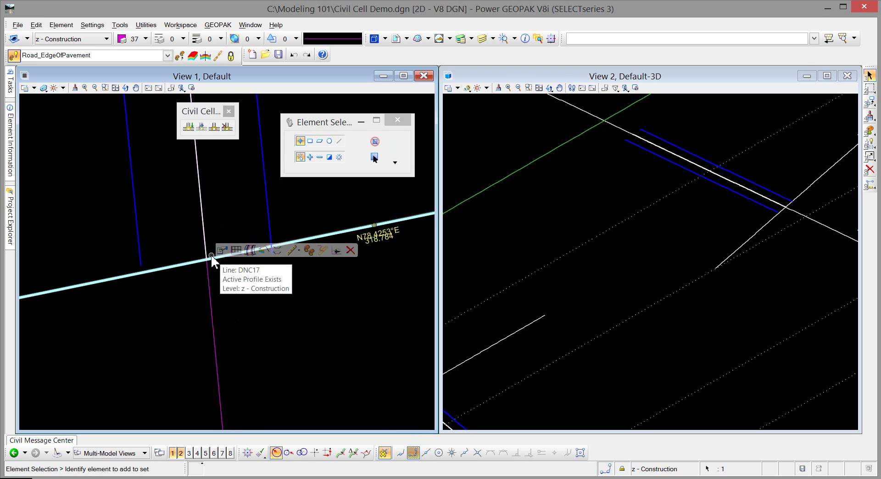
- Select the placed cell's SR_Const_Ref centre line to examine its dimensions and edit handles
scroll(212, 260, down, 5)
scroll(176, 270, down, 2)
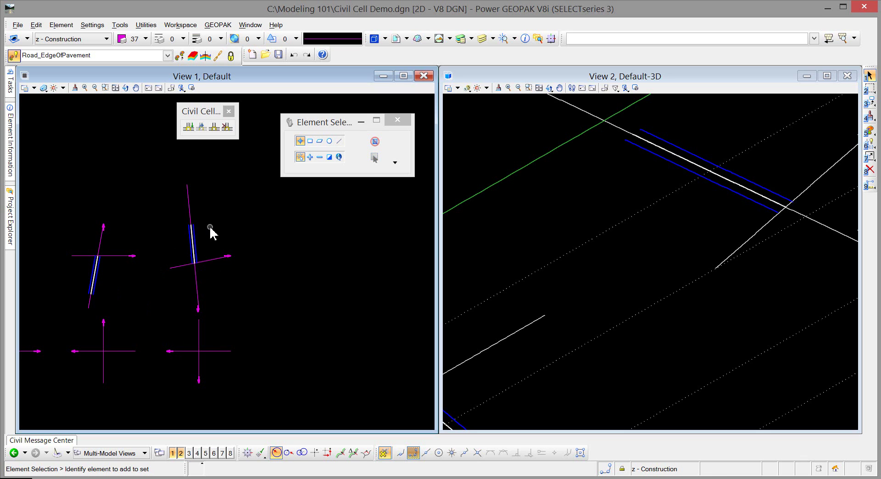
scroll(204, 229, up, 4)
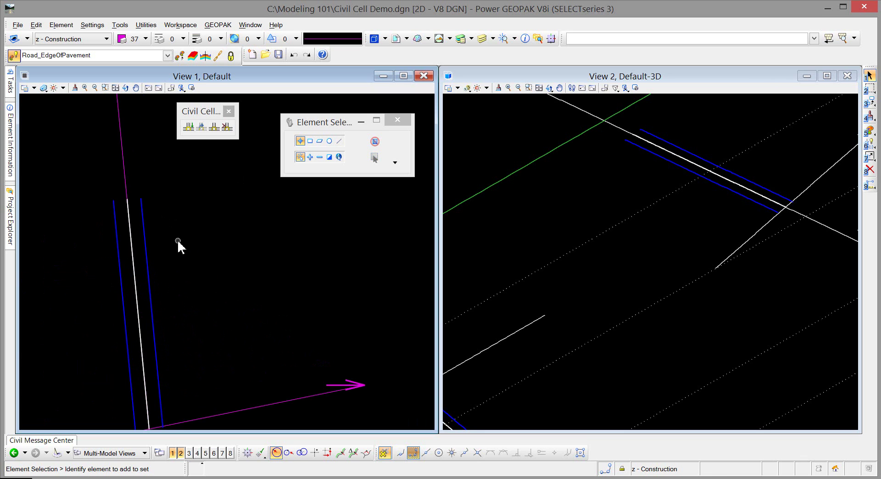
scroll(178, 242, down, 1)
scroll(95, 335, up, 1)
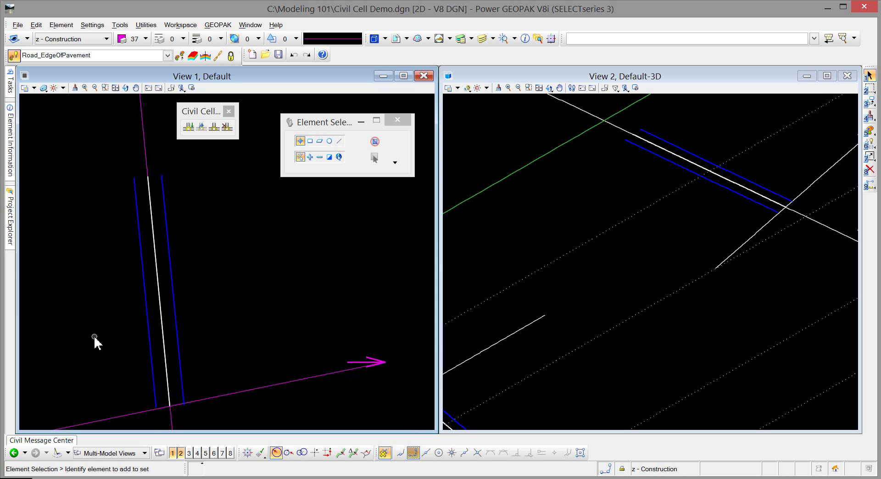
click(160, 306)
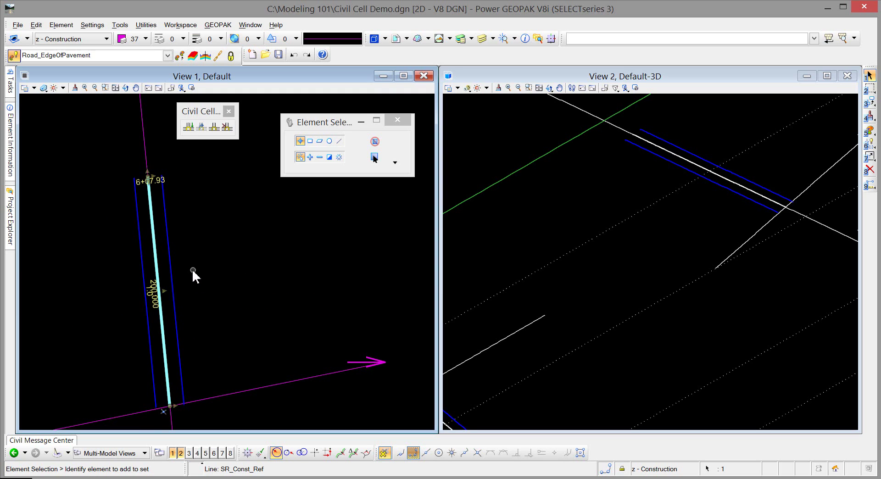
- Set the length of the placed cell's SR_Const_Ref centre line to 125
click(154, 307)
text(125)
key(Return)
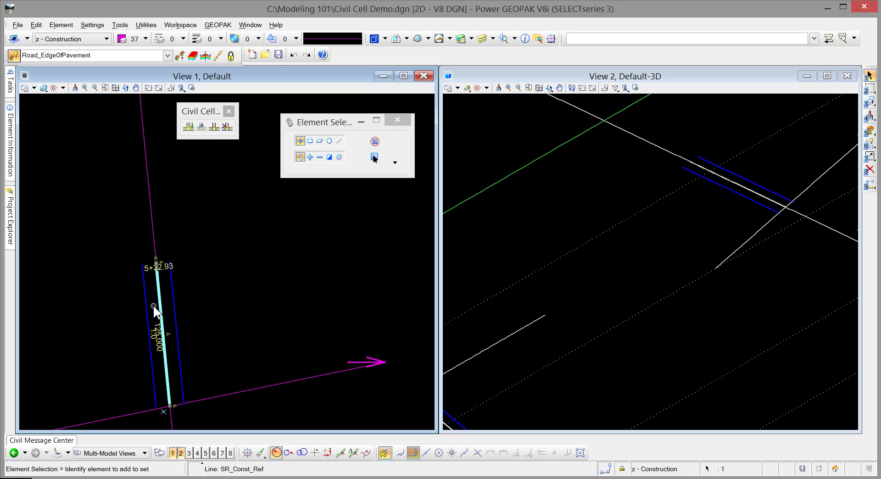
- Set the offset of the east edge-of-pavement line, RdEOP1, to 24 from the centre line
scroll(173, 343, up, 2)
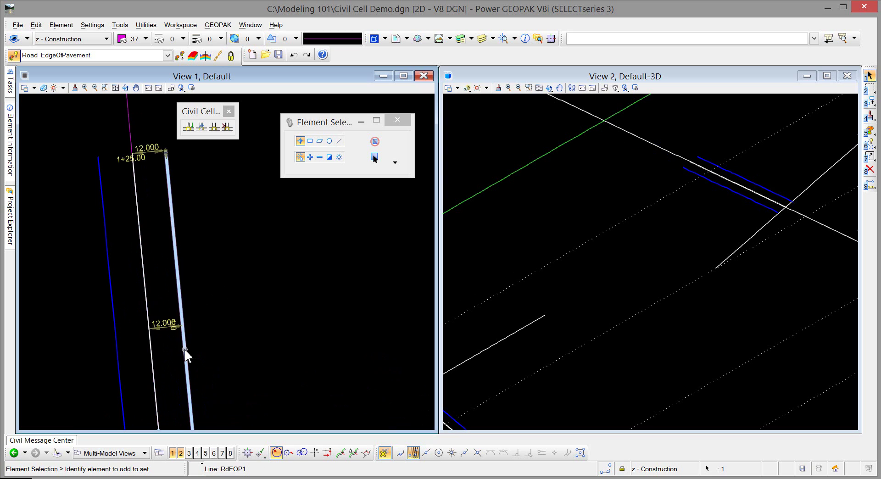
click(166, 321)
text(24)
key(Return)
click(242, 302)
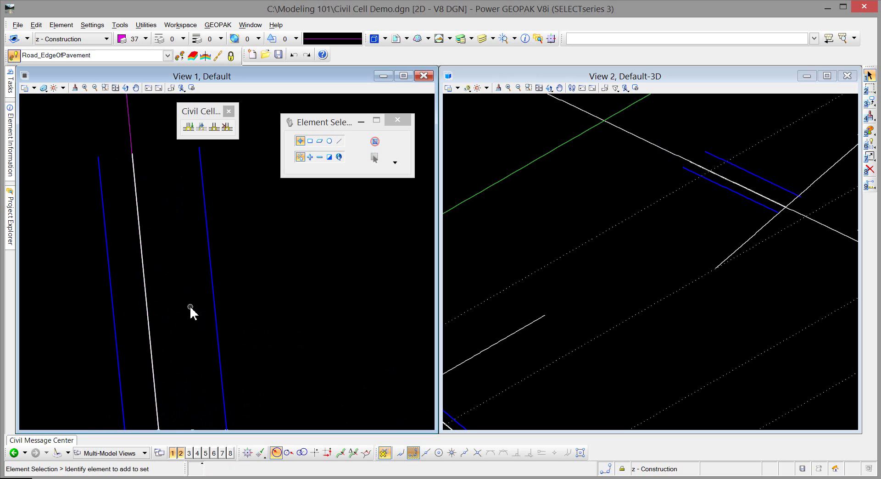
- Try to set the offset of the west edge-of-pavement line, RdEOP, to 18
scroll(190, 306, down, 3)
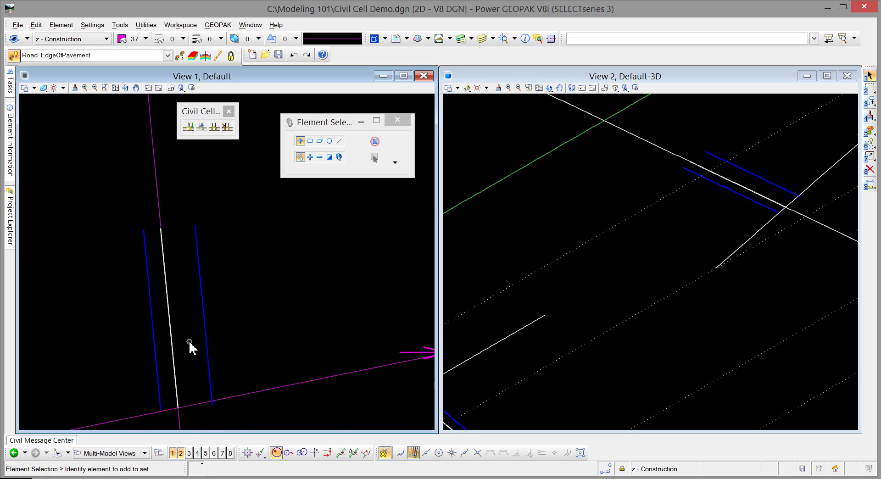
middle_drag(191, 354, 219, 324)
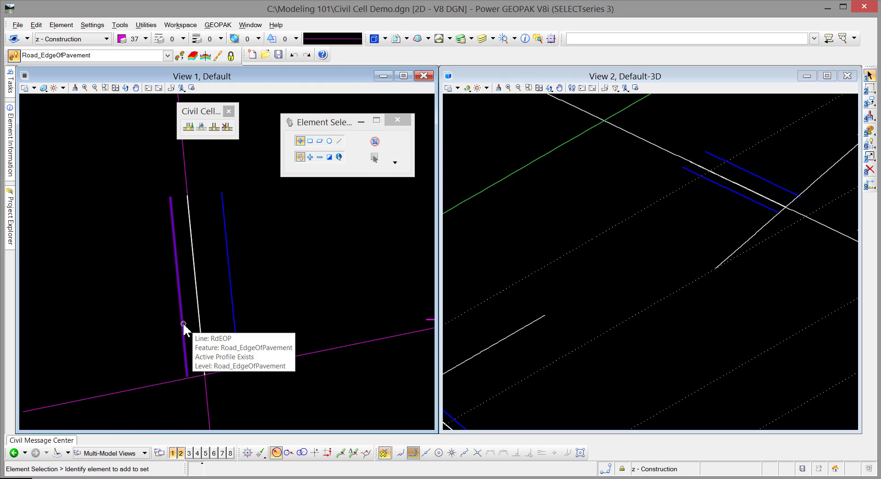
click(183, 326)
click(184, 281)
text(1)
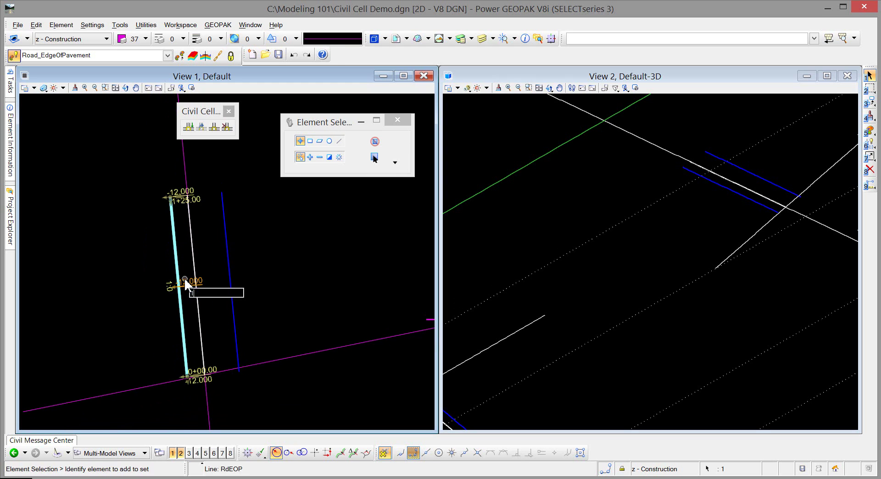
text(8)
key(Return)
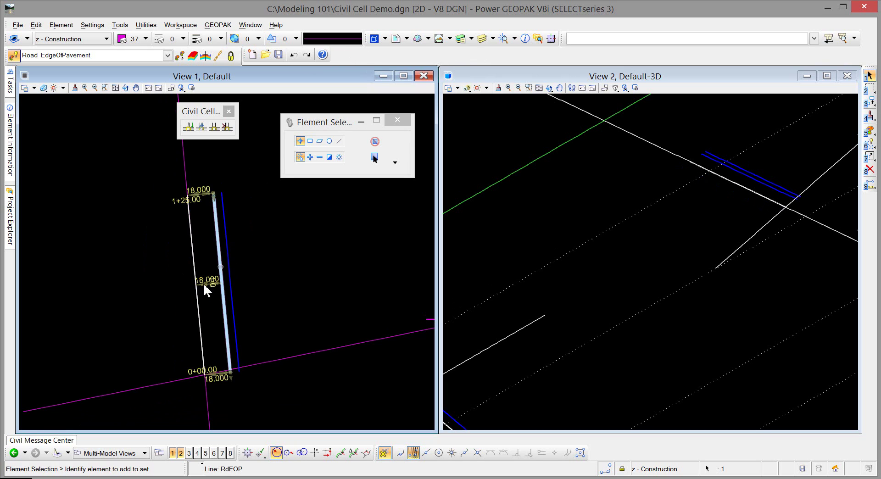
- Set the whole RdEOP line's offset to -18 so it lies west of the centre line
click(205, 277)
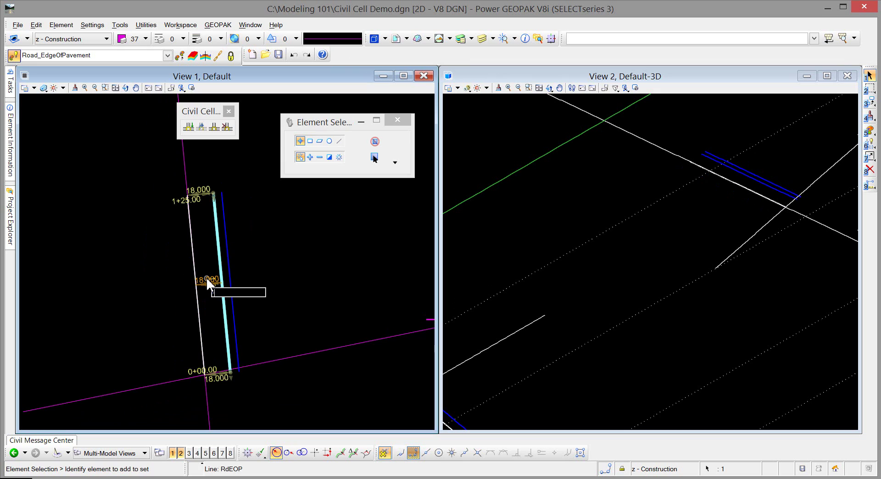
text(-18)
key(Return)
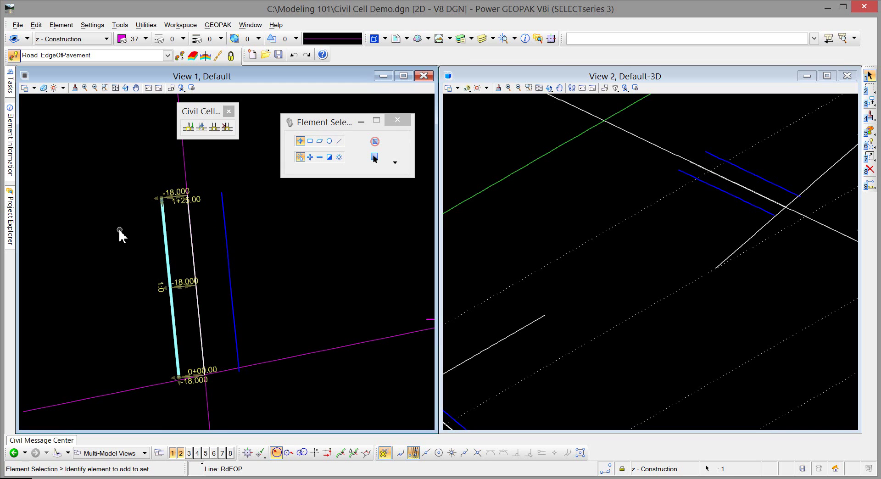
- Taper the west edge-of-pavement line by setting only its north end offset to -12
click(173, 193)
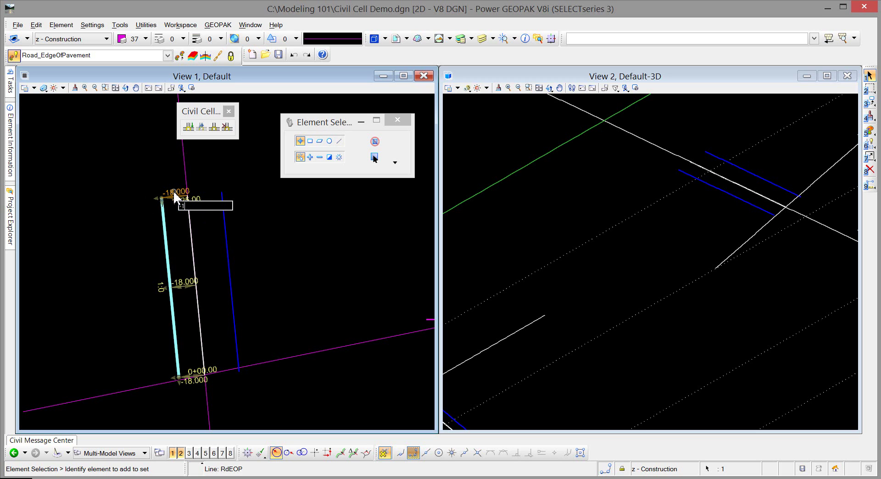
text(-12)
key(Return)
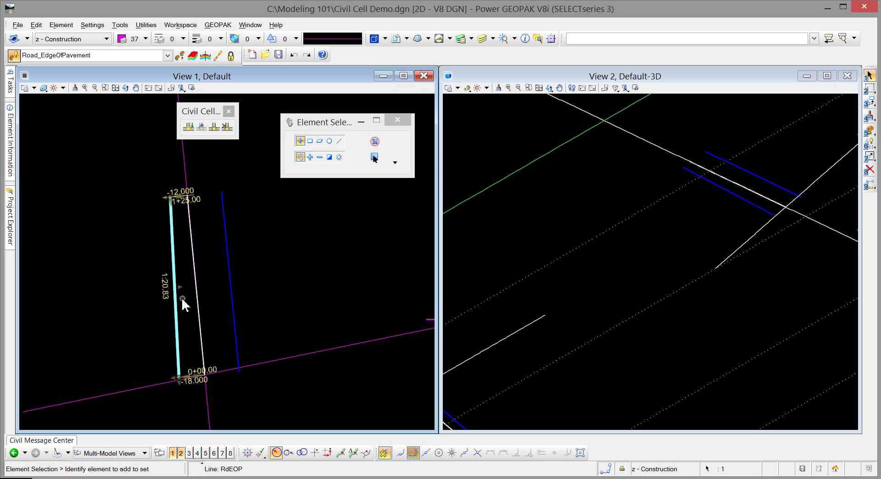
- Make the west edge-of-pavement line parallel again by setting its north end offset to -18, and deselect it
click(178, 194)
text(-18)
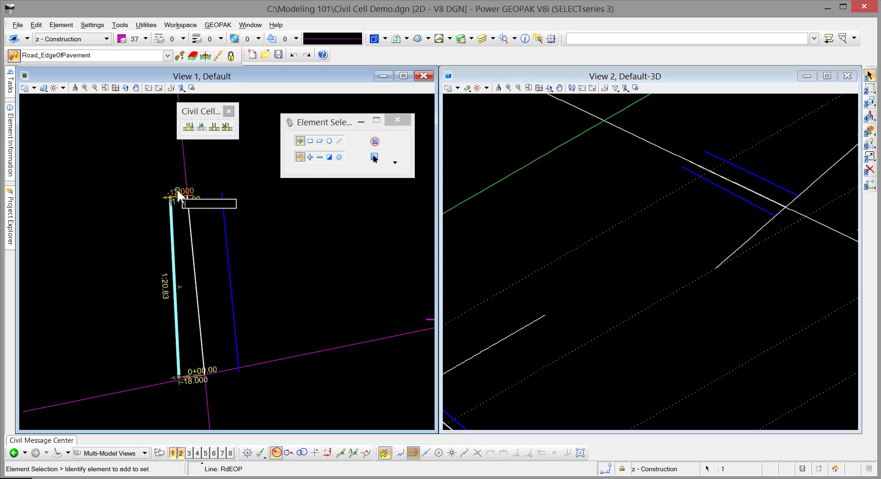
key(Return)
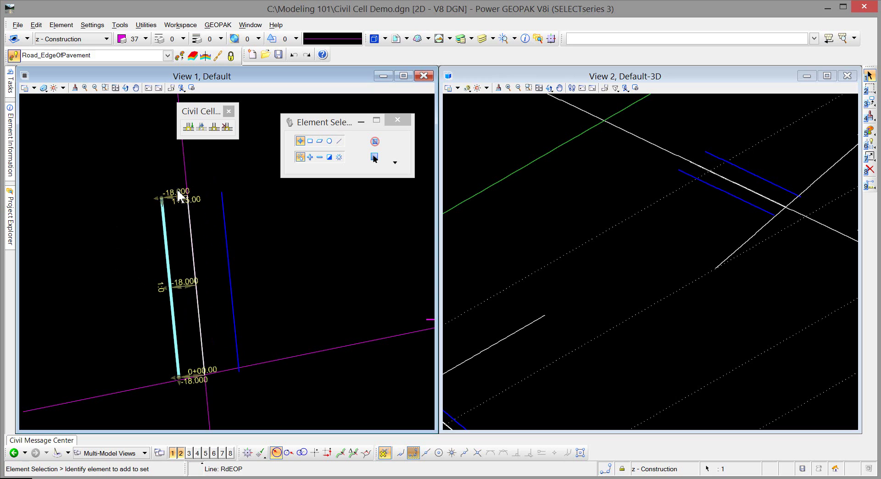
click(117, 253)
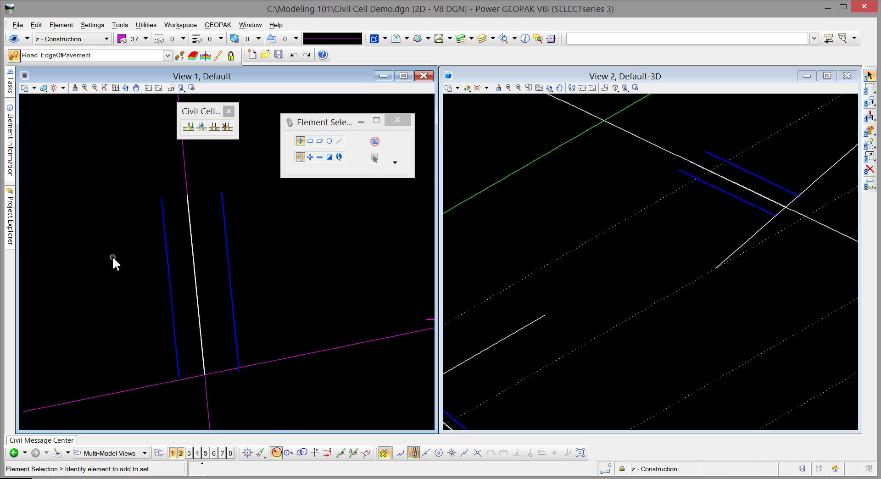
- Set the whole west edge-of-pavement line's offset to -24 from the centre line and deselect it
click(171, 299)
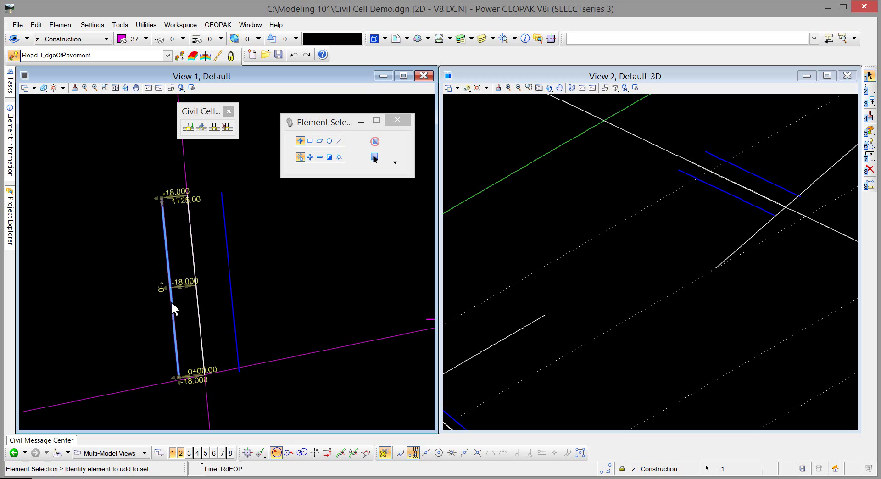
click(182, 278)
text(-24)
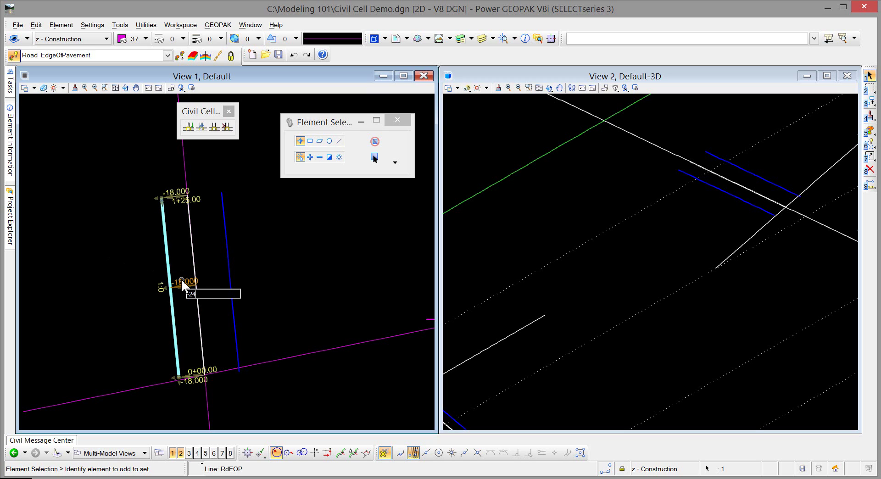
key(Return)
click(178, 249)
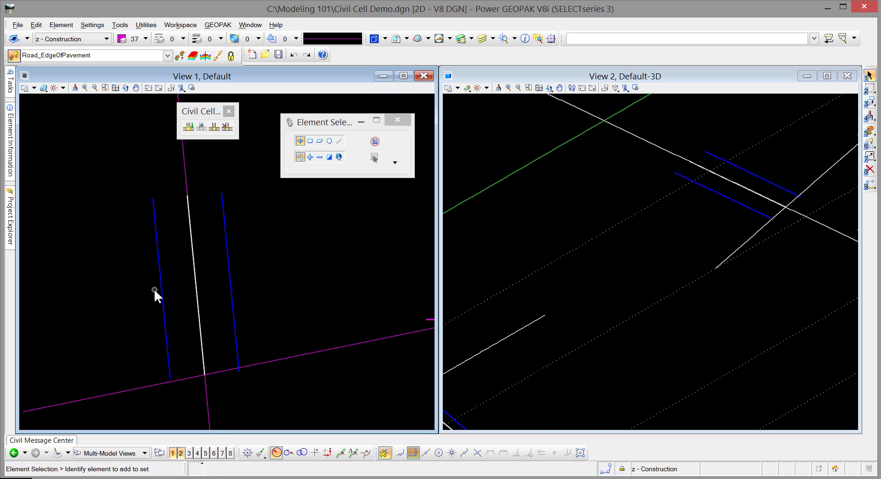
- Examine the edited cell's SR_Const_Ref centre line and edges against its reference lines and the neighbouring crossings
mouse_move(196, 270)
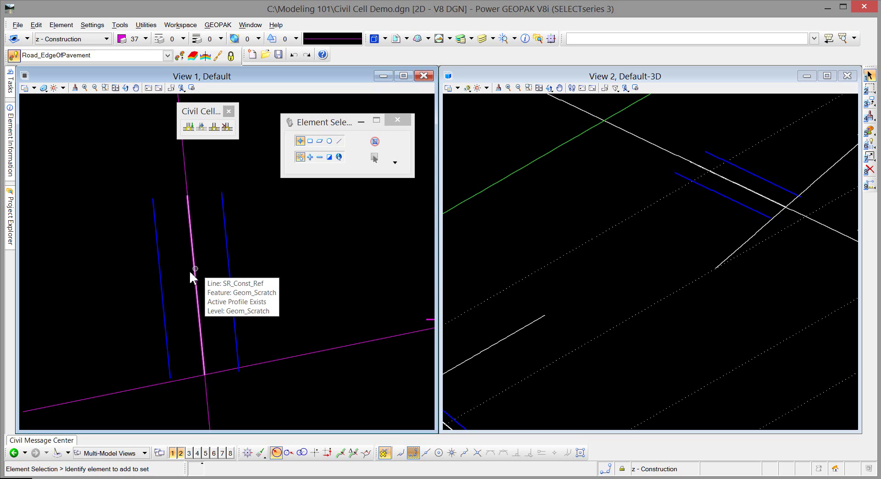
scroll(194, 269, down, 3)
scroll(181, 207, down, 4)
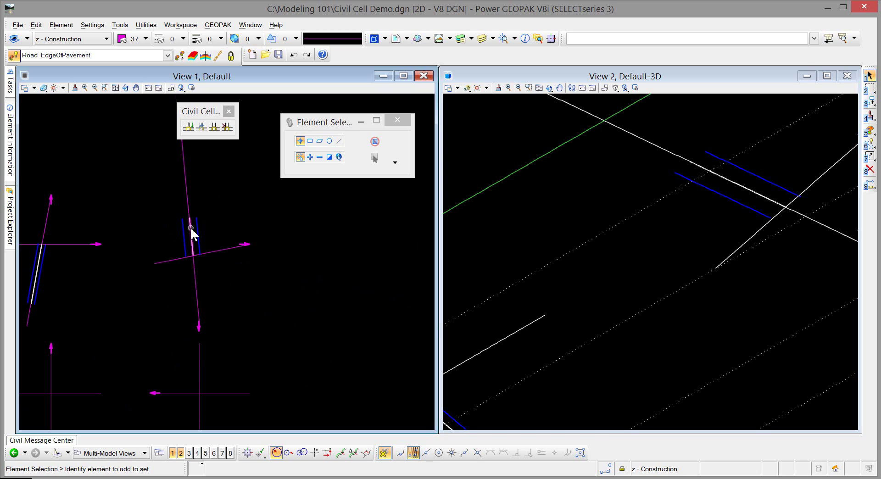
scroll(181, 246, up, 5)
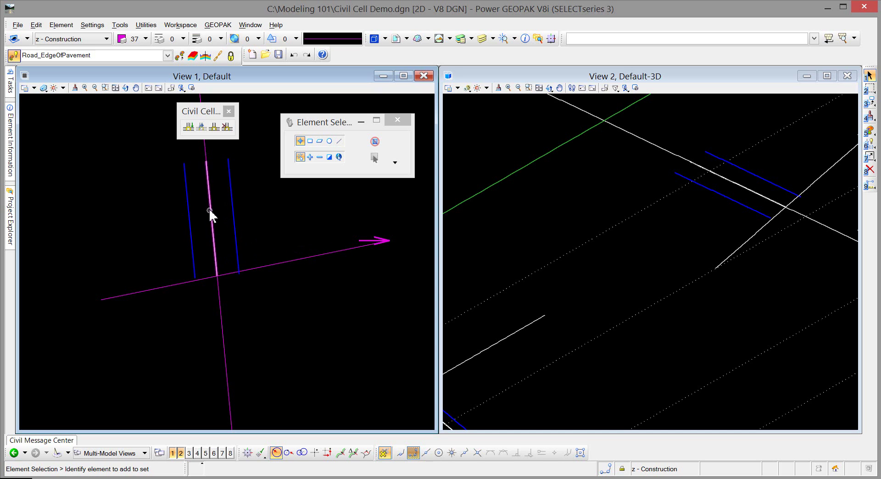
mouse_move(206, 148)
mouse_move(210, 202)
scroll(165, 236, down, 5)
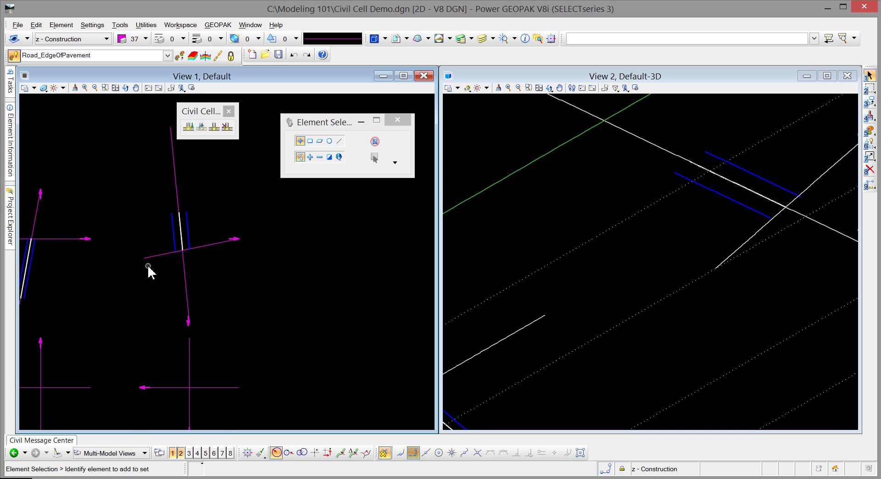
scroll(160, 238, up, 5)
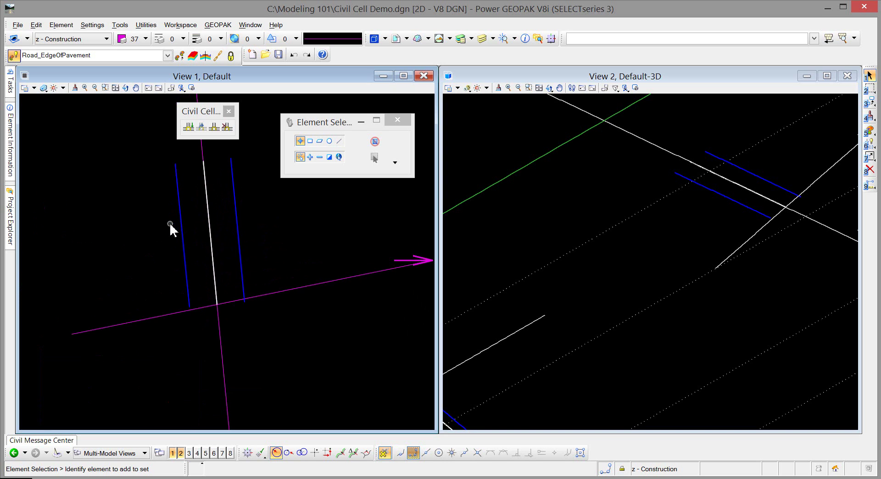
- Delete the civil cell T Intersection1 from the Civil Cells of Civil Cell Demo.dgn in the civil model
mouse_move(3, 96)
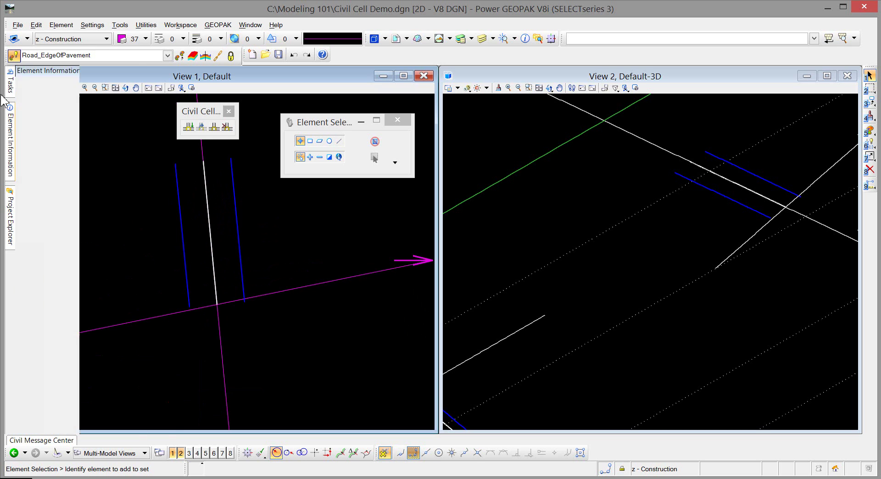
click(9, 80)
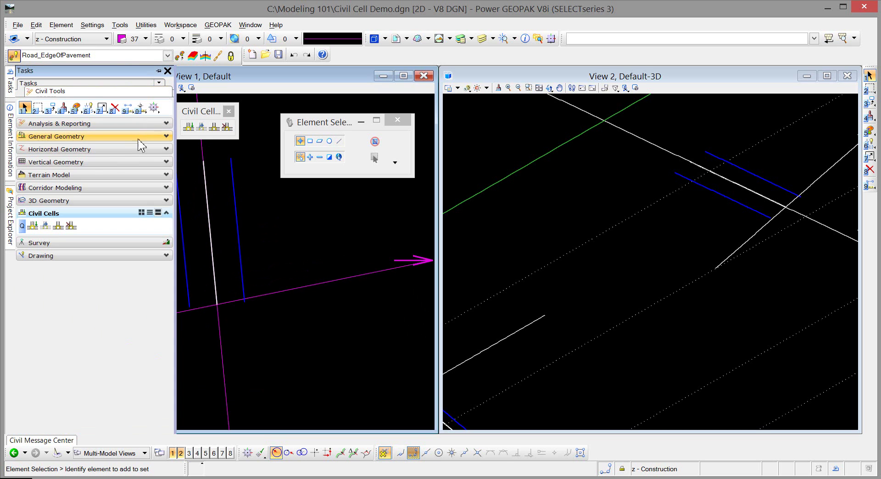
click(9, 215)
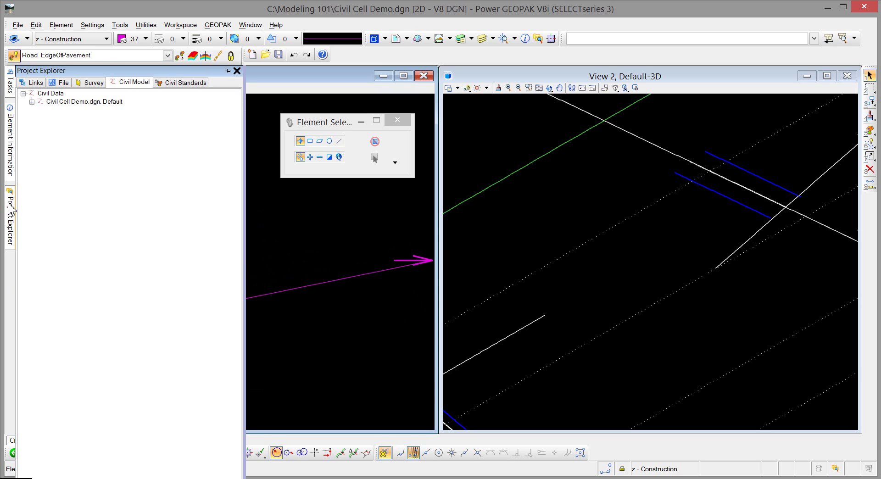
click(31, 101)
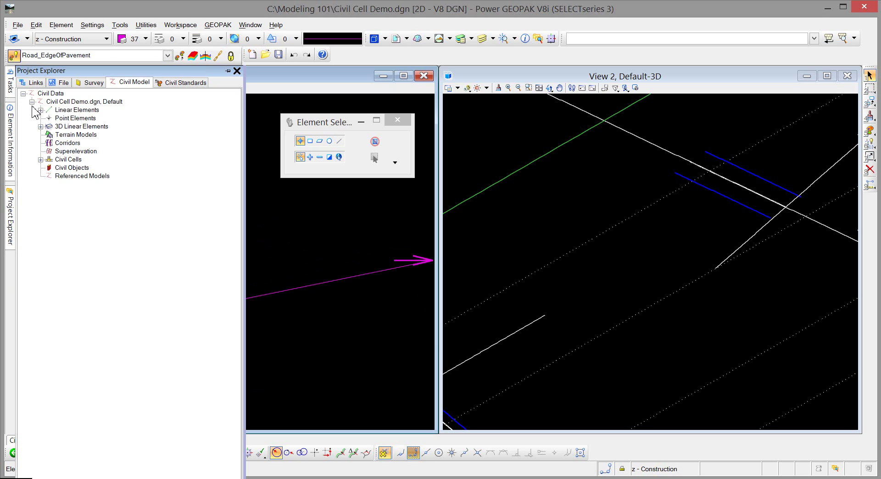
click(41, 159)
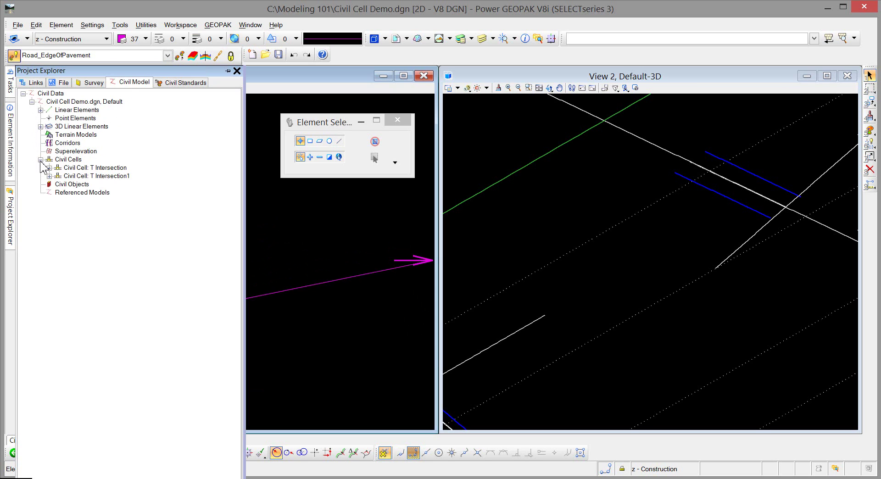
click(81, 176)
right_click(79, 178)
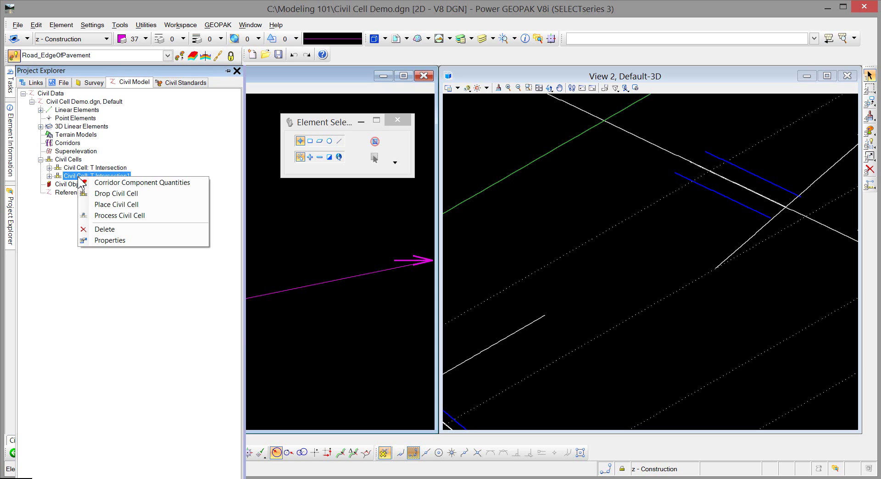
click(104, 229)
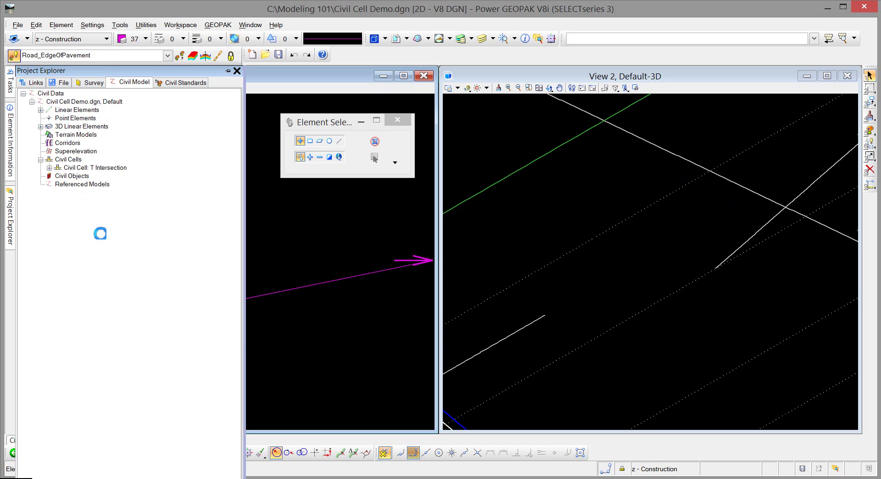
- Drop the original T Intersection civil cell at the crossing west of the deleted cell with Drop Civil Cell
scroll(279, 246, down, 4)
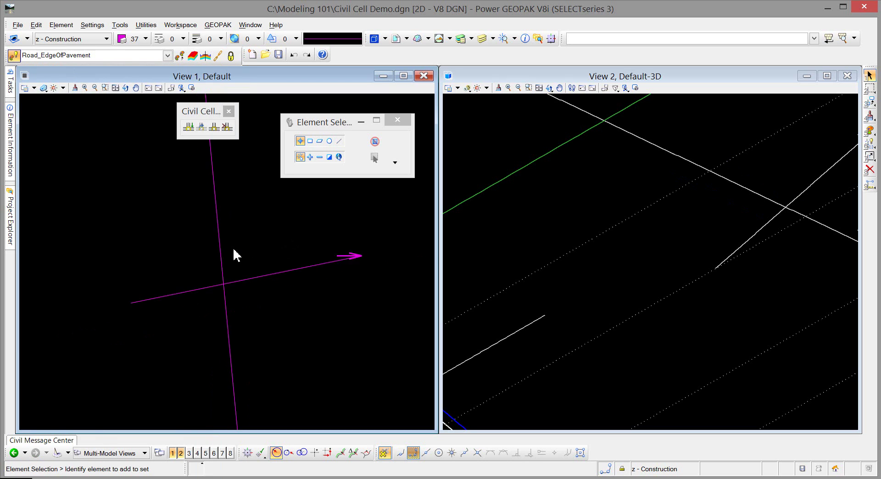
scroll(69, 270, up, 4)
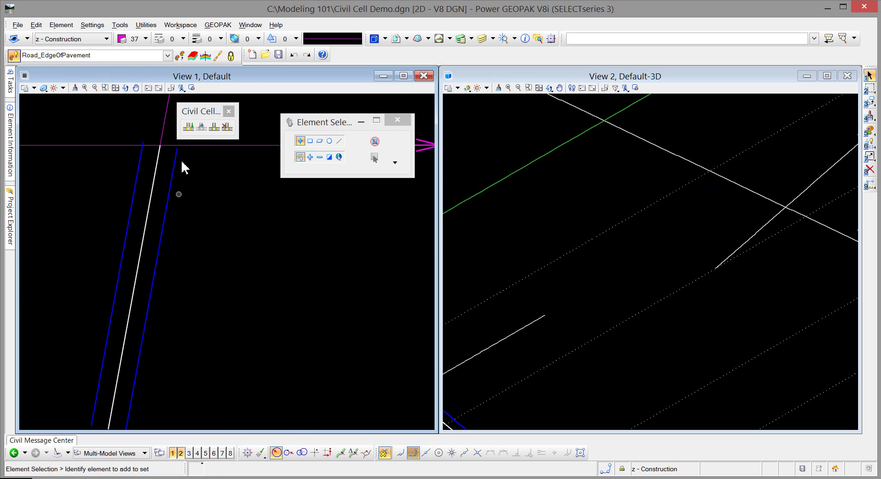
drag(201, 111, 212, 95)
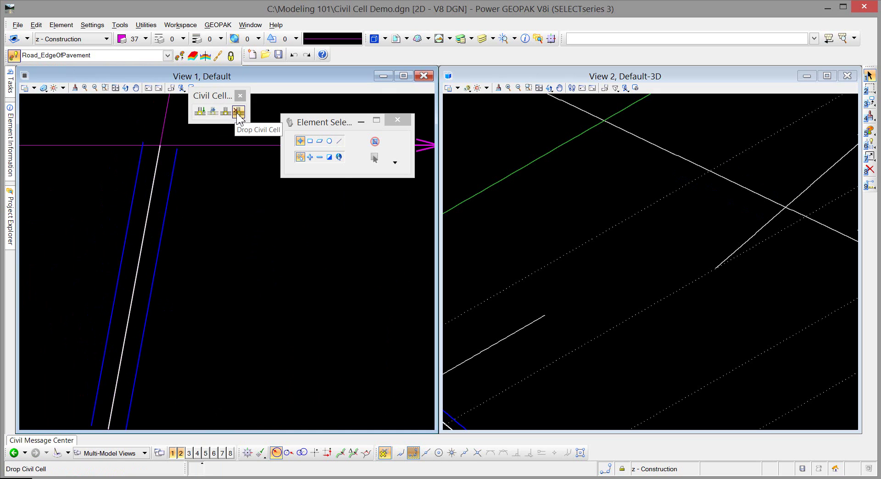
click(238, 113)
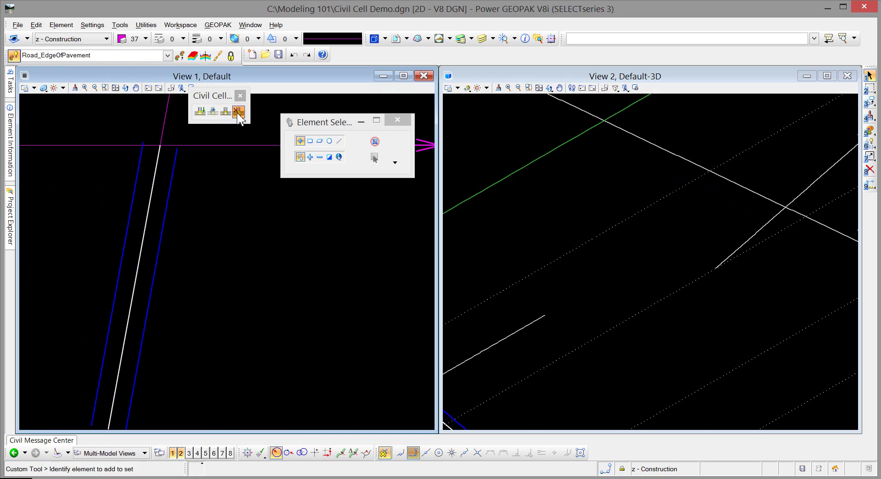
click(166, 227)
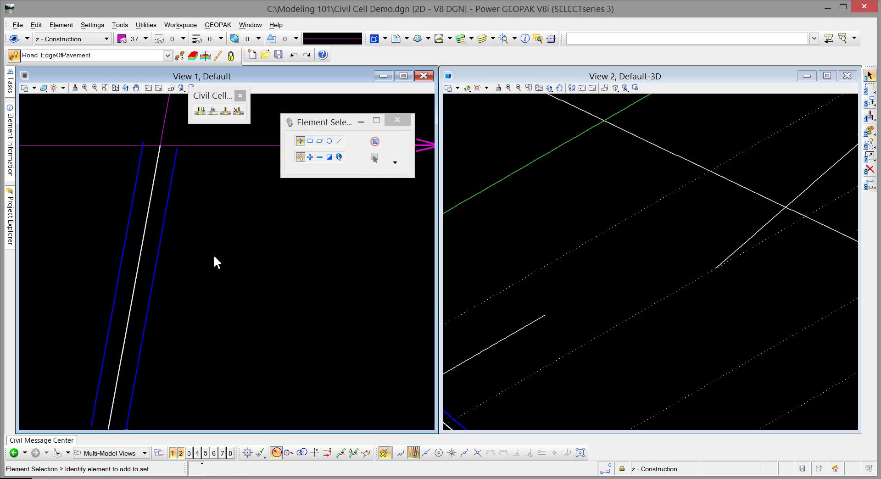
- Check the civil model's Civil Cells list and examine the dropped linework among the construction line crossings
scroll(213, 255, down, 3)
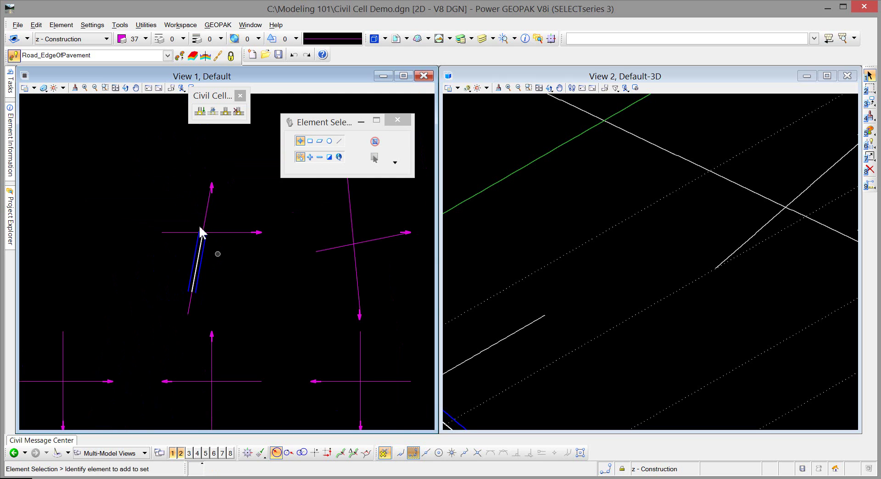
mouse_move(9, 211)
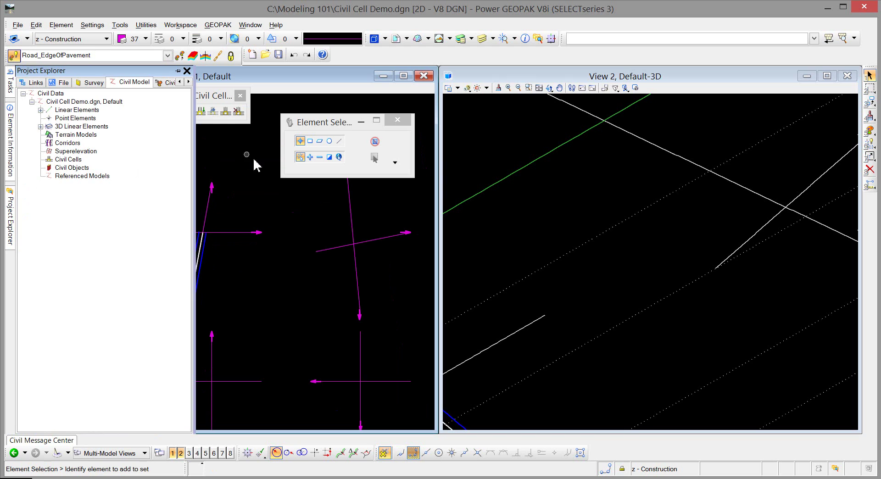
drag(324, 118, 329, 97)
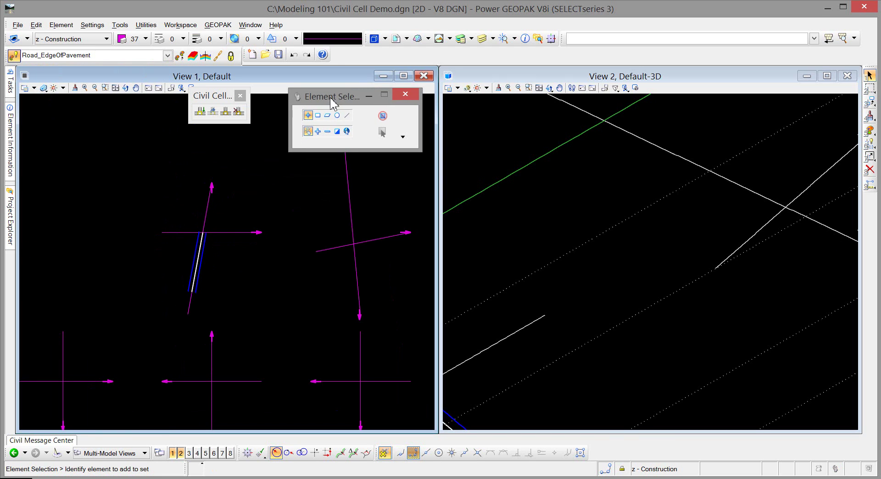
scroll(243, 238, down, 2)
middle_drag(241, 239, 207, 244)
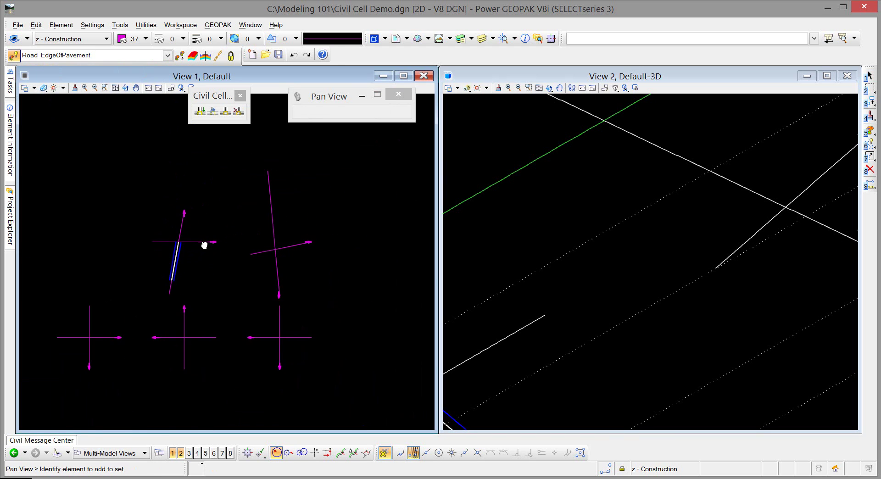
scroll(185, 256, up, 3)
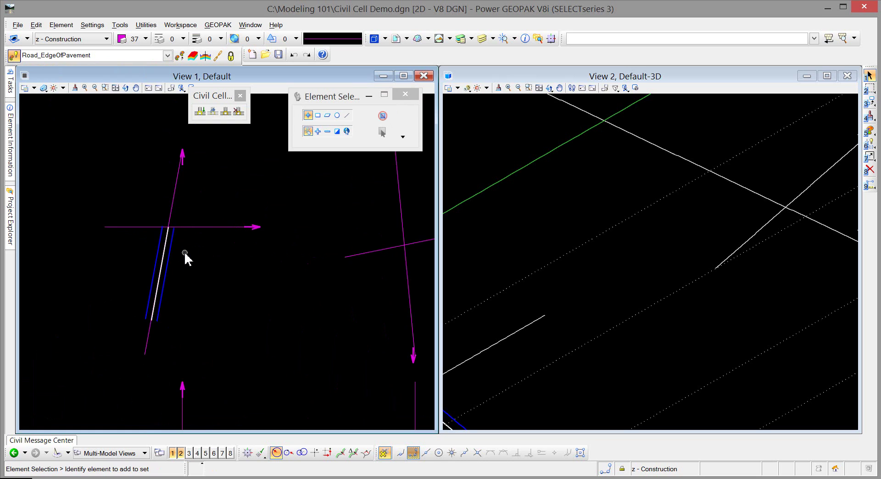